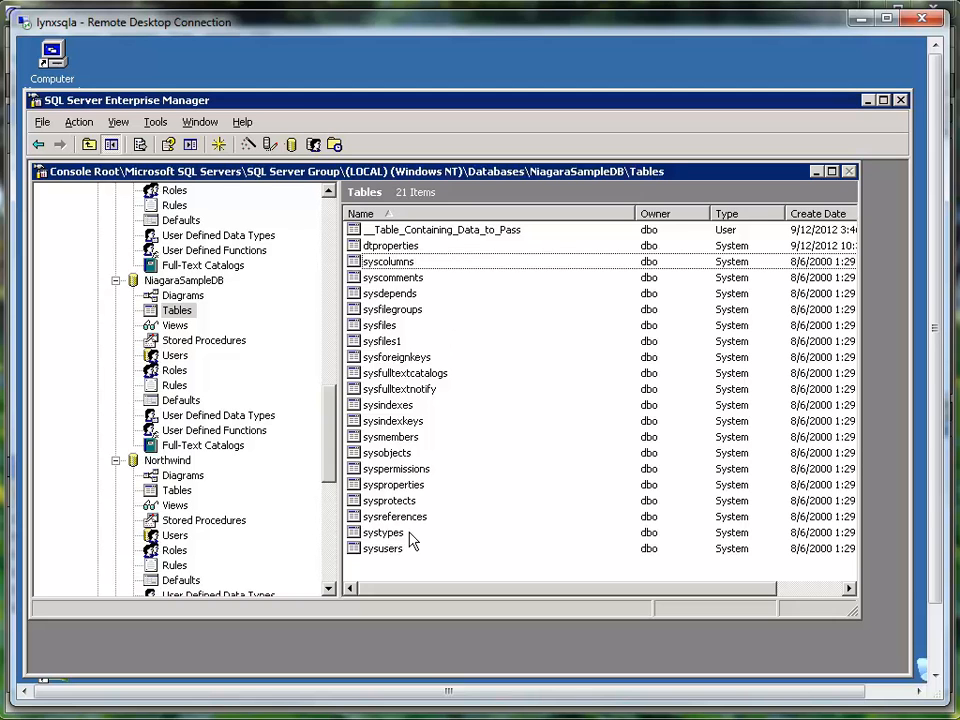
# Step: View all rows of the __Table_Containing_Data_to_Pass table in NiagaraSampleDB and close the data window
pyautogui.click(455, 233)
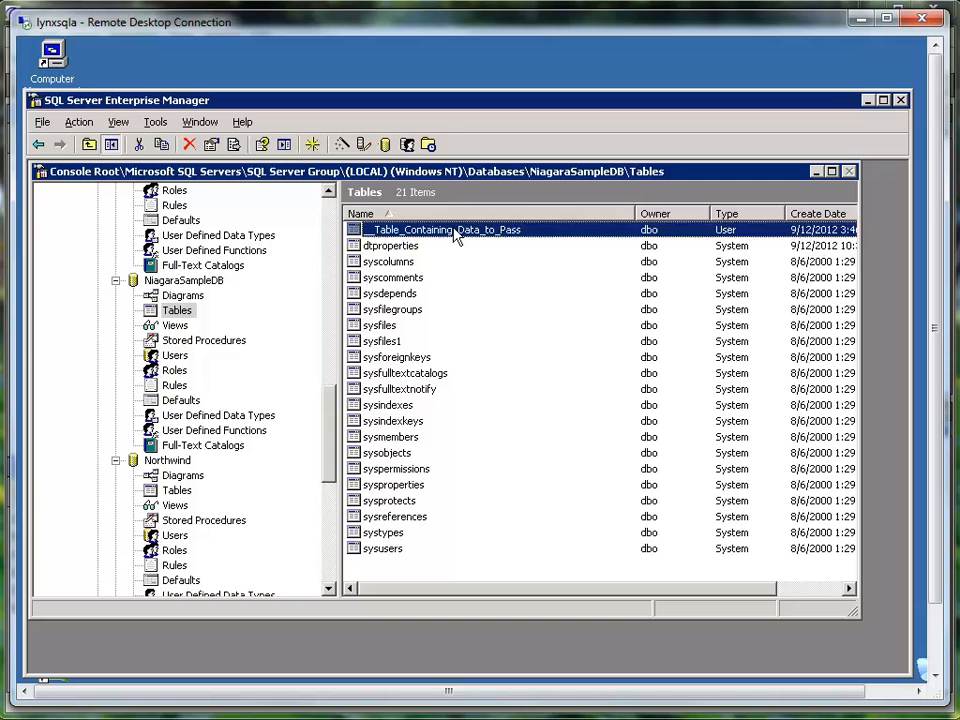
pyautogui.rightClick(455, 233)
pyautogui.moveTo(500, 270)
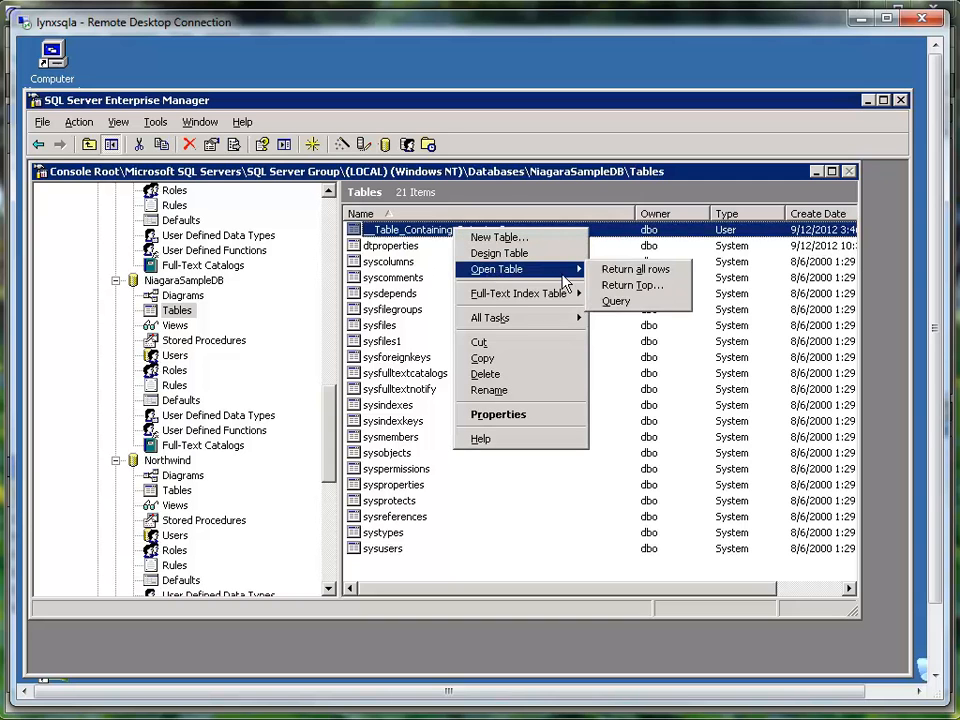
pyautogui.click(640, 270)
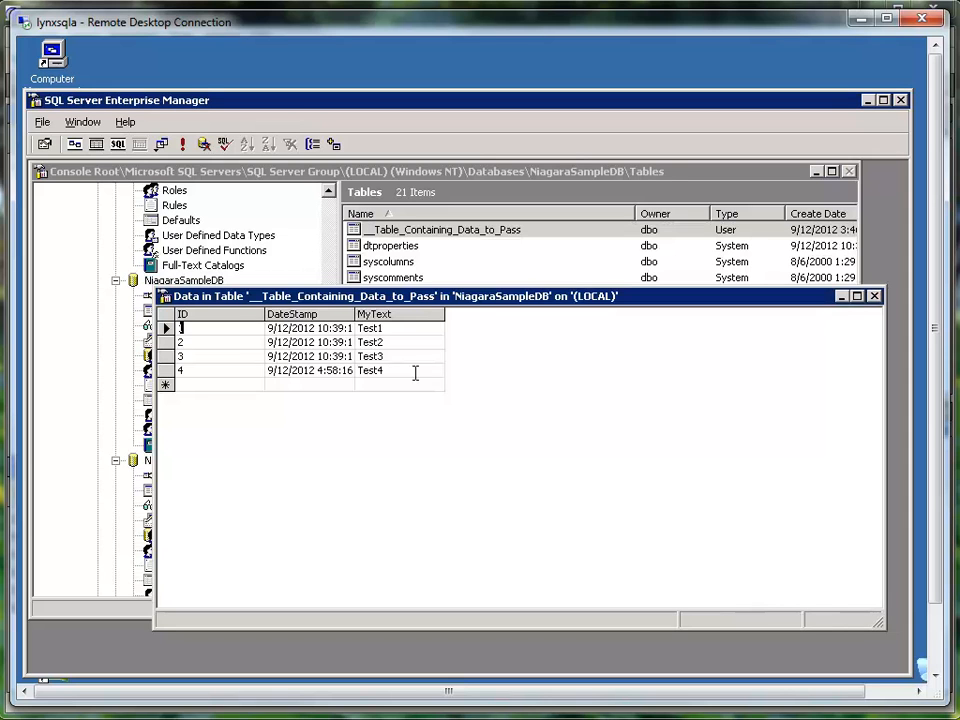
pyautogui.click(874, 297)
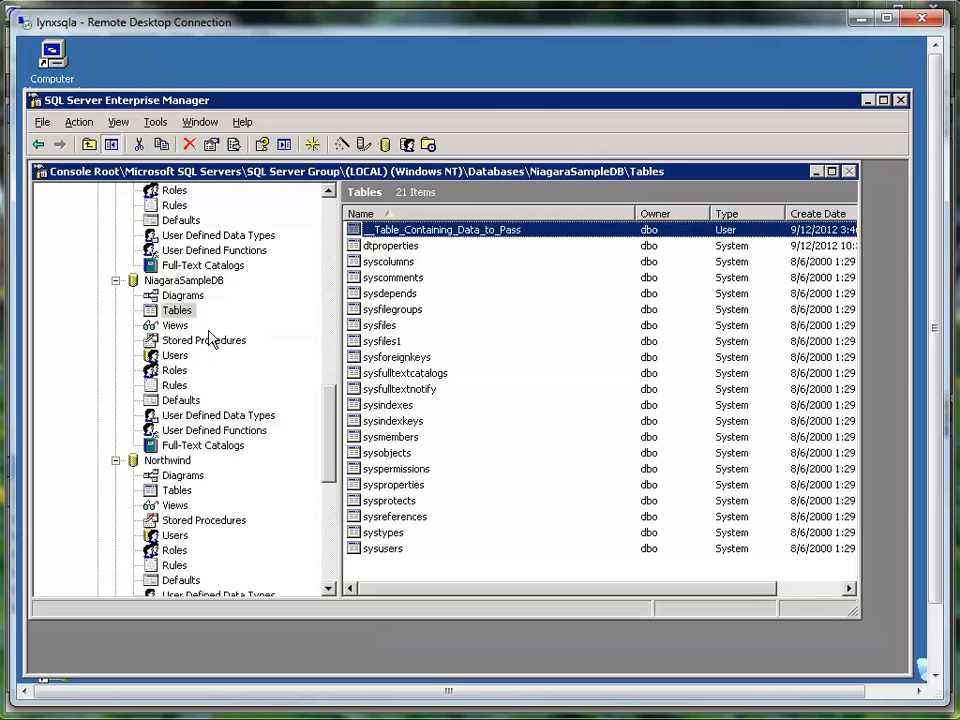
# Step: Examine the NiagaraSampleDB database's contents and select __Table_Containing_Data_to_Pass in its table list
pyautogui.click(192, 283)
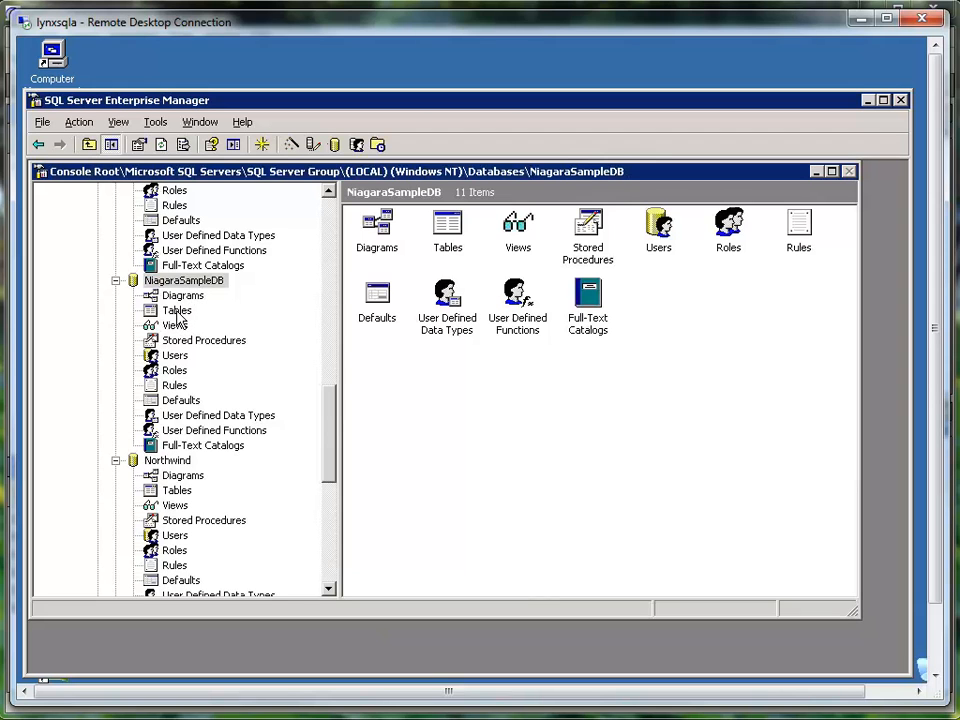
pyautogui.click(176, 311)
pyautogui.click(440, 232)
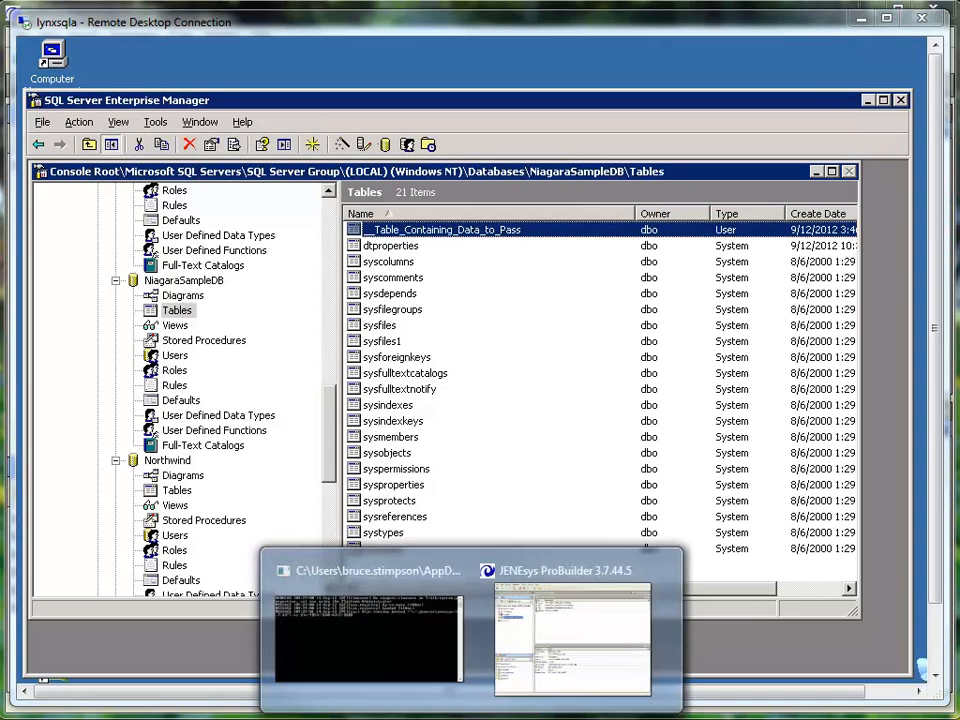
# Step: Switch to JENEsys ProBuilder, load the rdbSqlServer palette, and expand the RDBMS_Example station's Config node
pyautogui.click(566, 655)
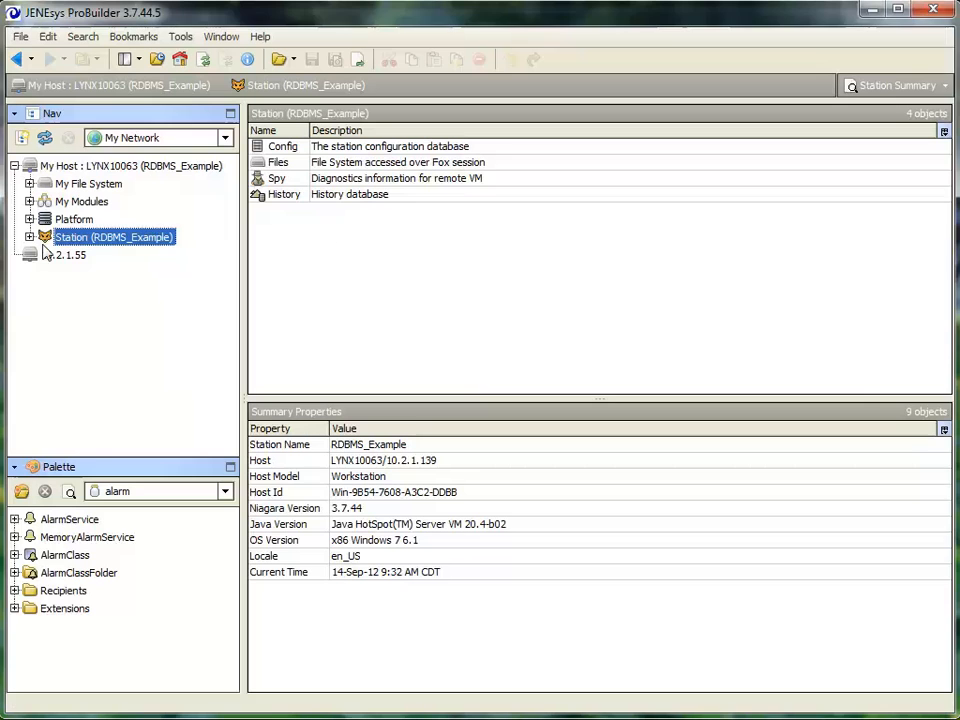
pyautogui.click(227, 491)
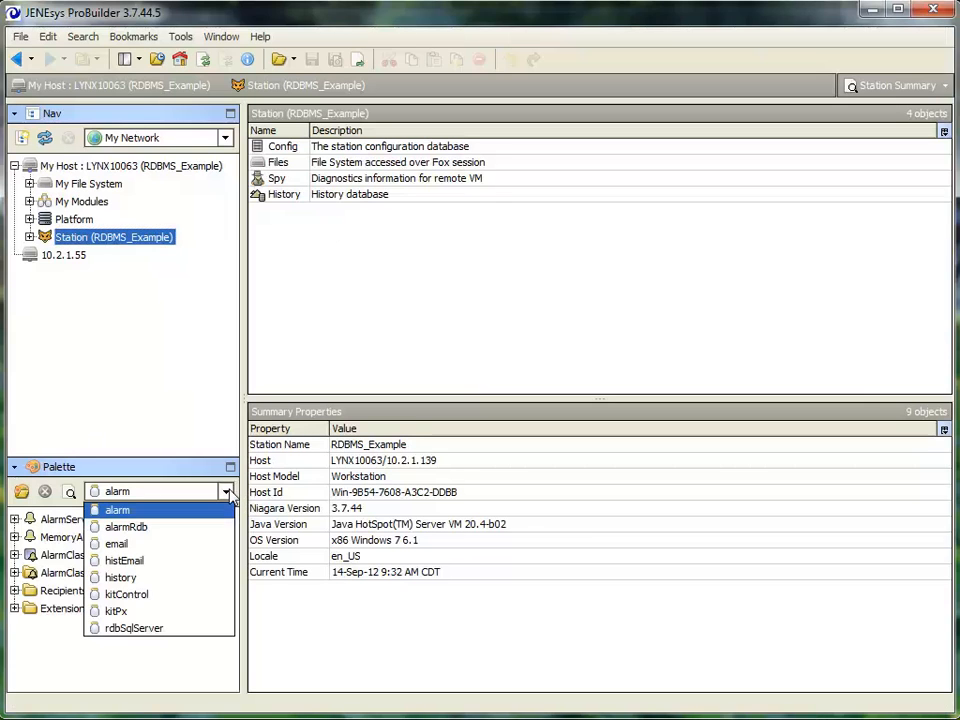
pyautogui.click(183, 629)
pyautogui.click(30, 237)
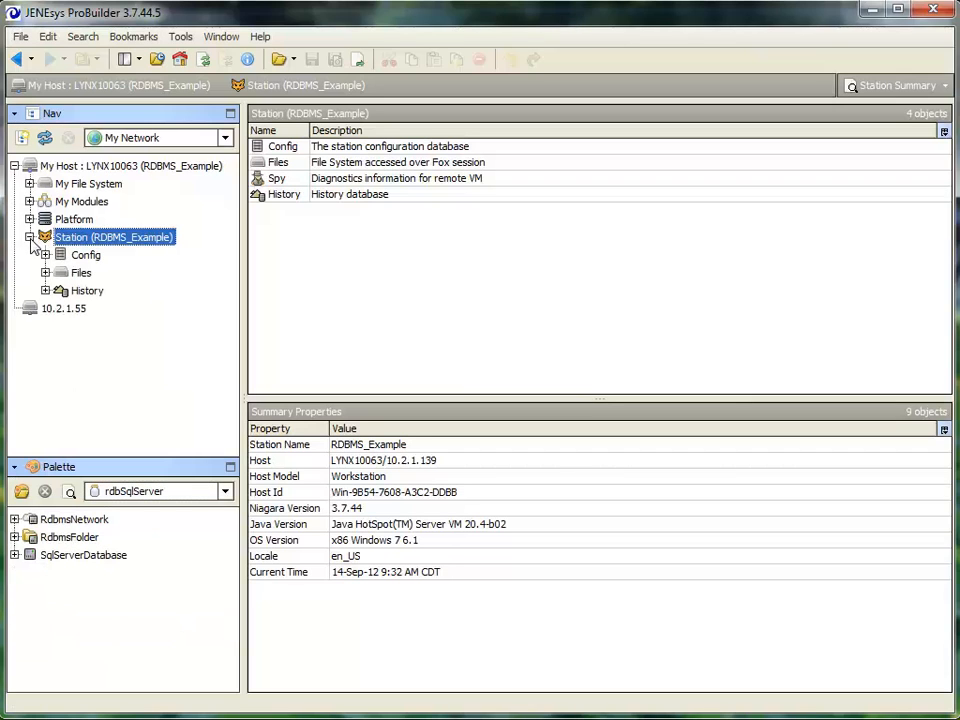
pyautogui.click(45, 255)
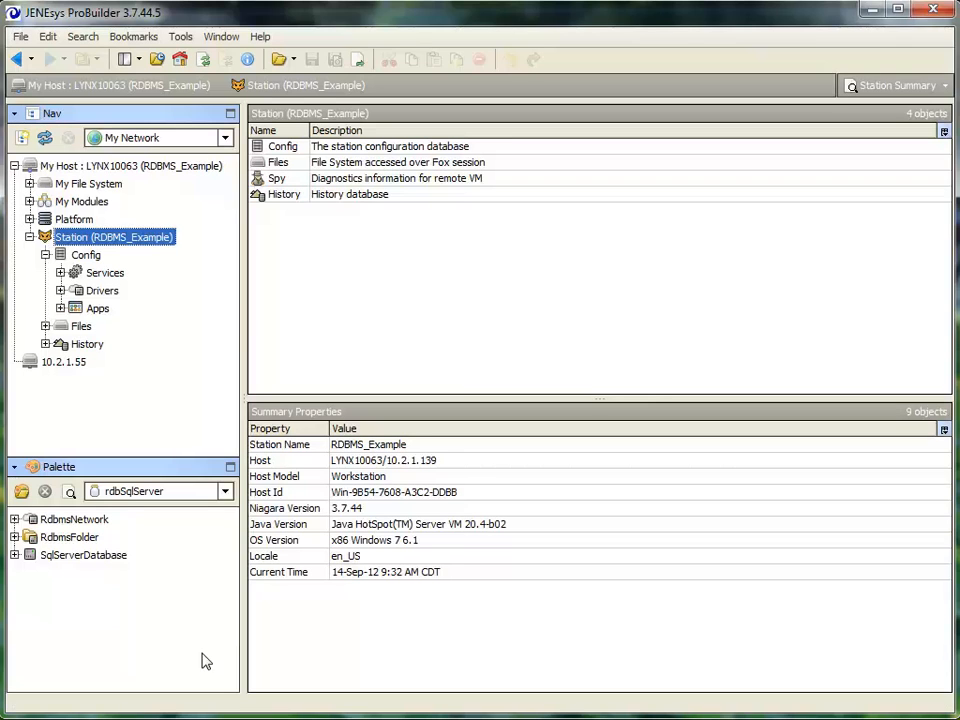
# Step: Add an RdbmsNetwork from the palette to the station's Drivers, keeping the name RdbmsNetwork
pyautogui.click(66, 522)
pyautogui.moveTo(66, 522); pyautogui.dragTo(108, 297)
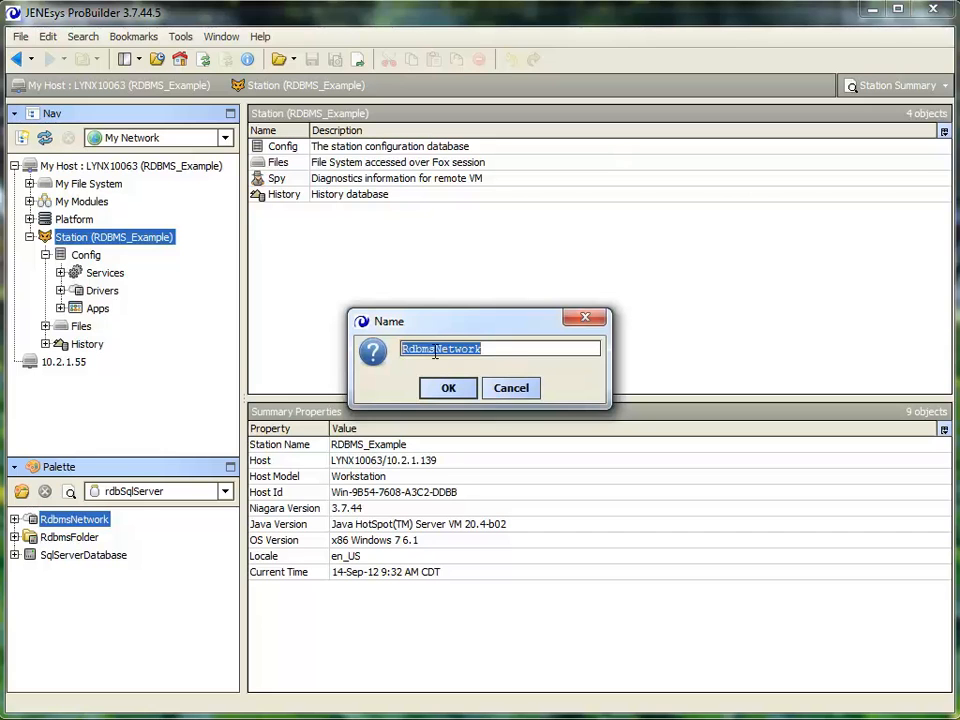
pyautogui.click(446, 388)
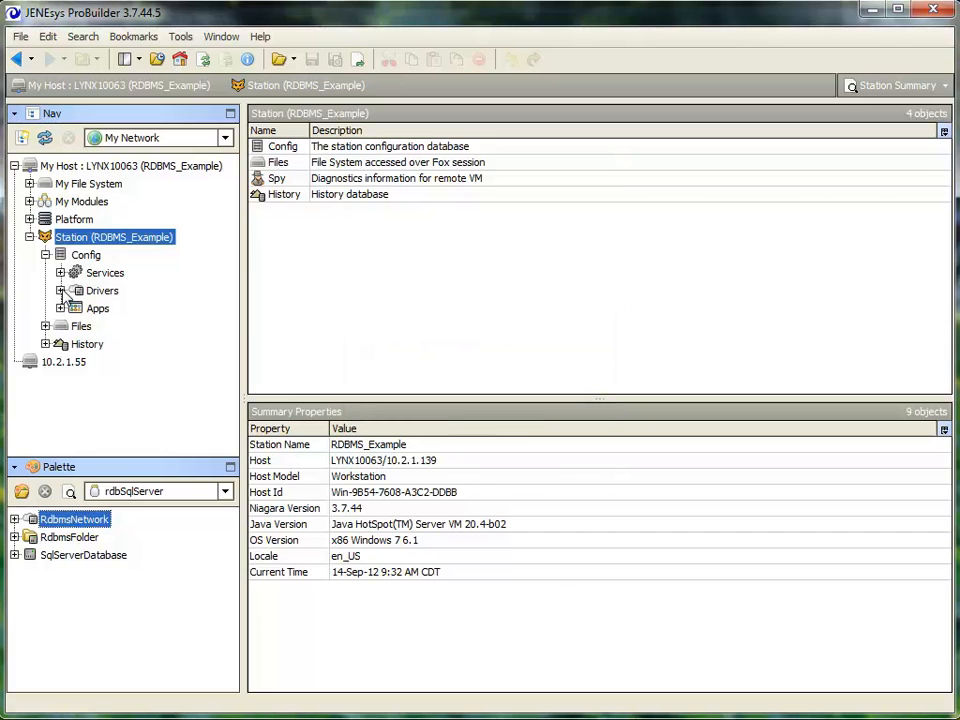
# Step: Open the property sheet of the RdbmsNetwork under Drivers
pyautogui.click(60, 290)
pyautogui.rightClick(144, 328)
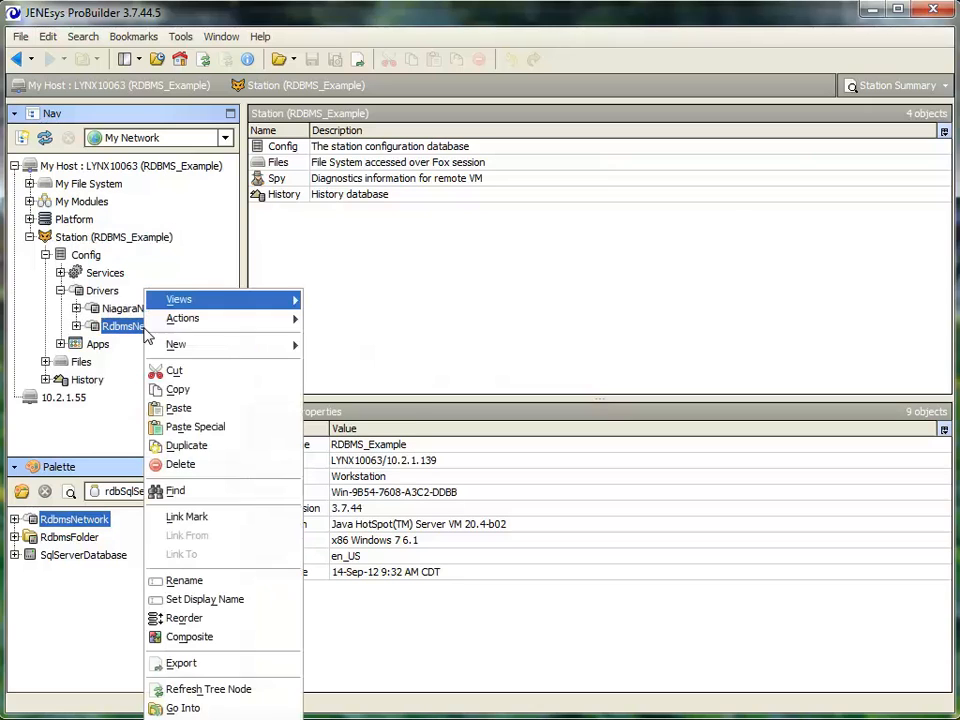
pyautogui.moveTo(232, 303)
pyautogui.click(351, 320)
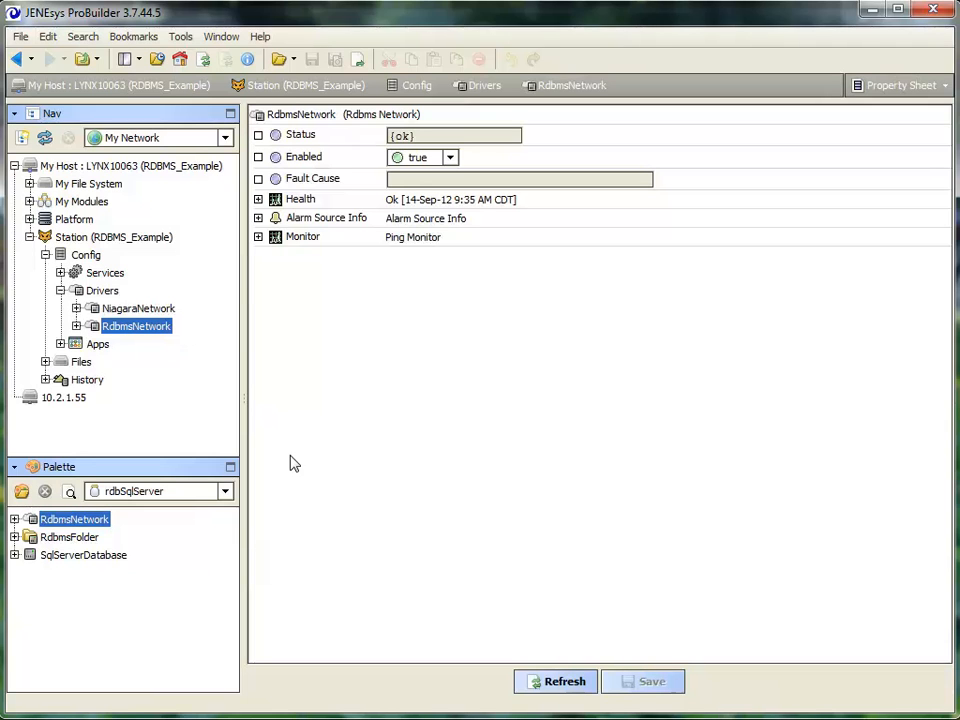
# Step: Add a SqlServerDatabase from the palette to the RdbmsNetwork, keeping the name SqlServerDatabase
pyautogui.click(70, 562)
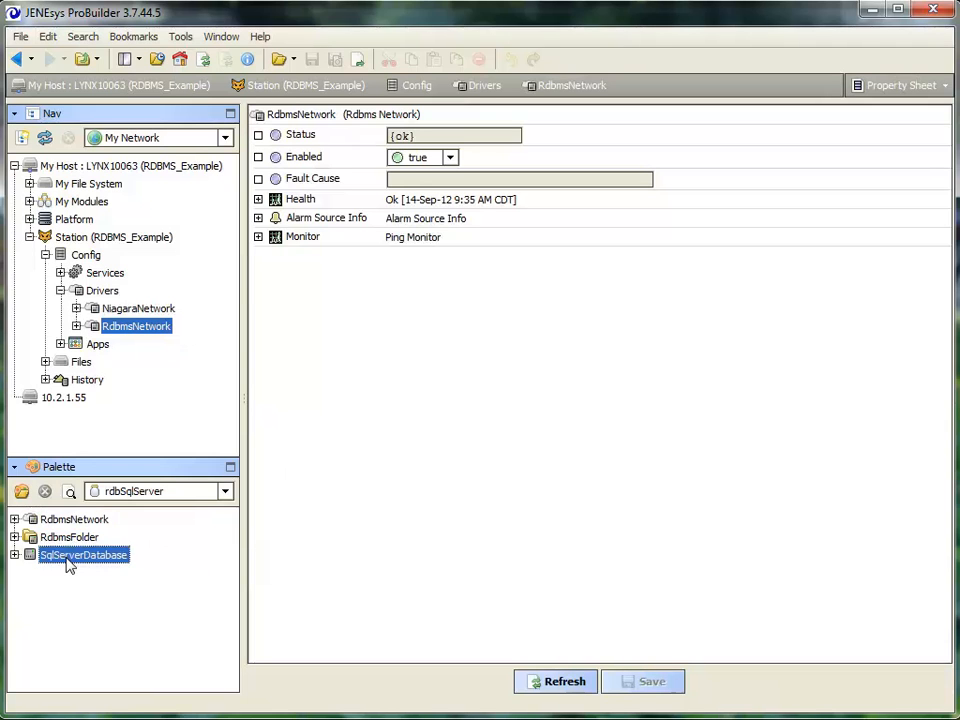
pyautogui.moveTo(70, 565); pyautogui.dragTo(131, 337)
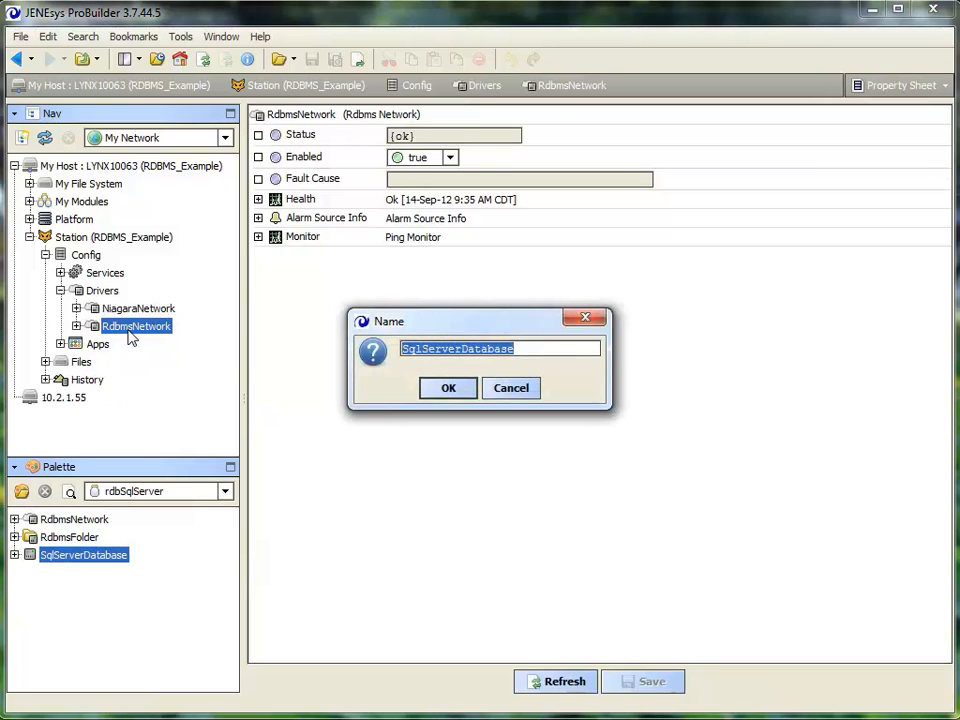
pyautogui.click(443, 392)
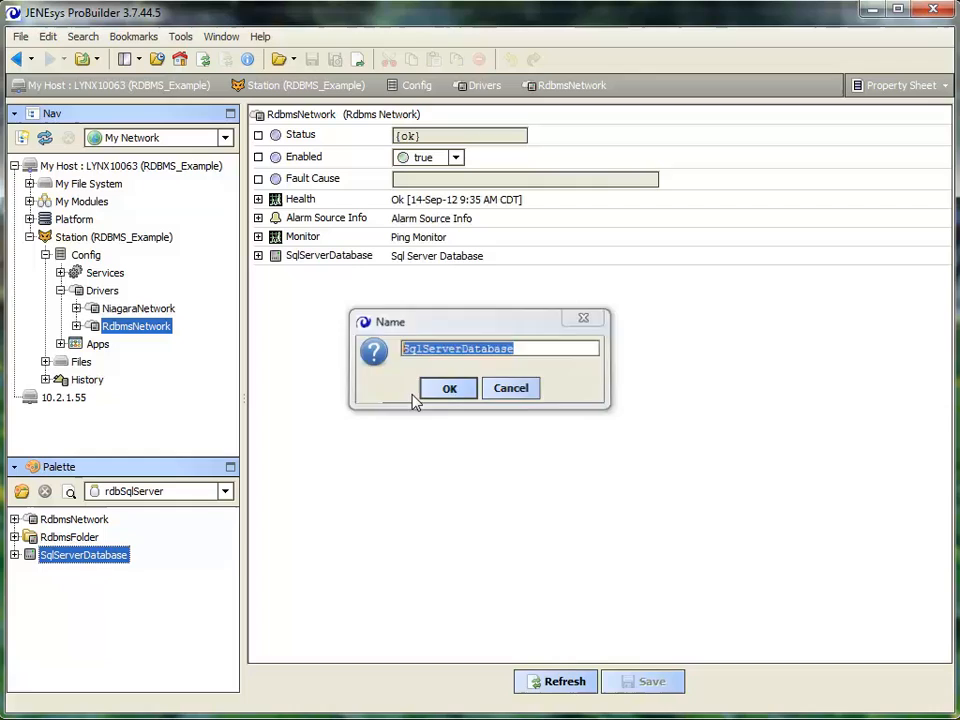
# Step: Open the property sheet of the SqlServerDatabase under RdbmsNetwork
pyautogui.click(77, 327)
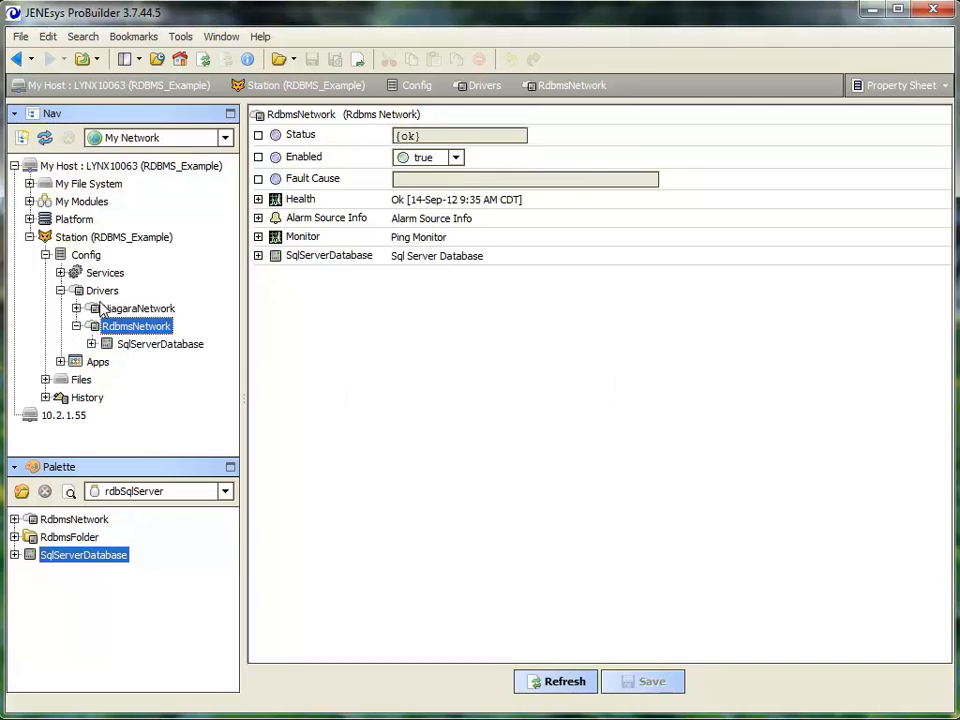
pyautogui.rightClick(167, 348)
pyautogui.moveTo(218, 328)
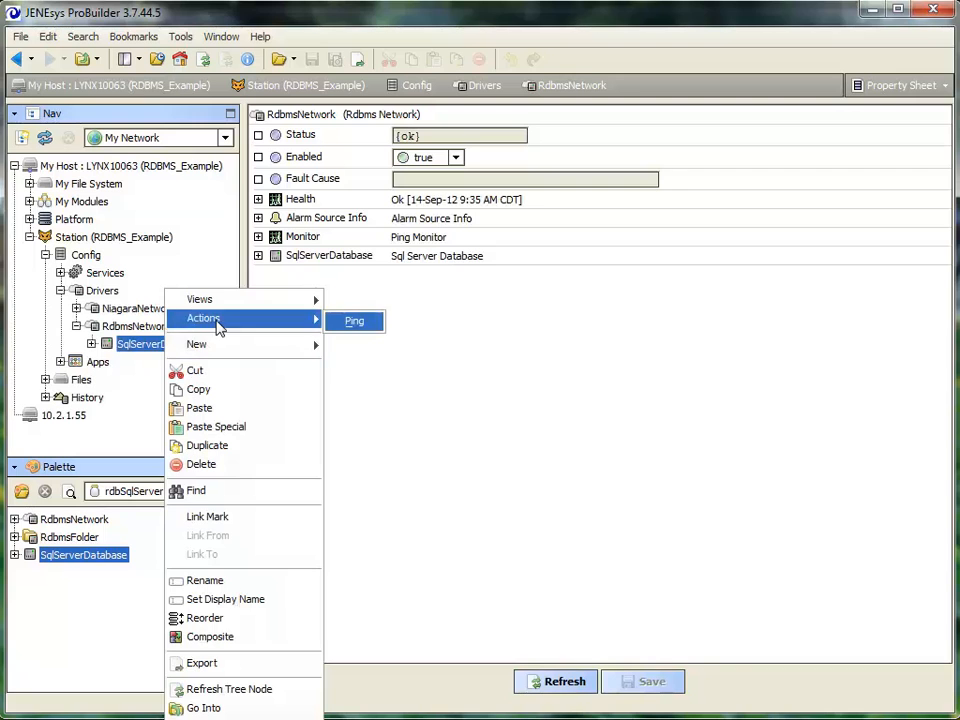
pyautogui.moveTo(263, 302)
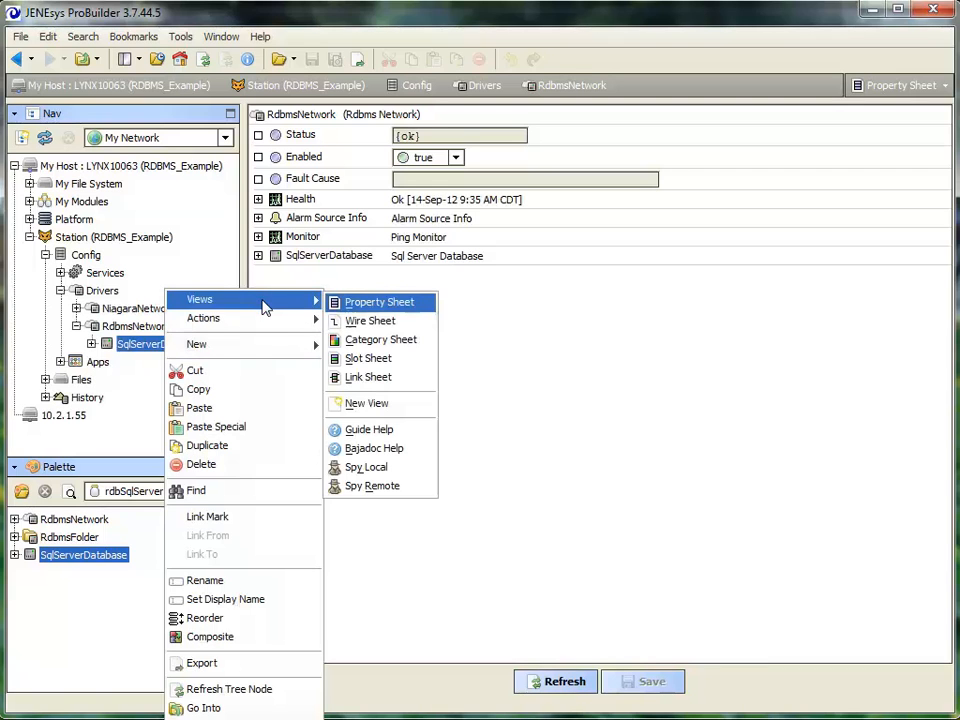
pyautogui.click(369, 304)
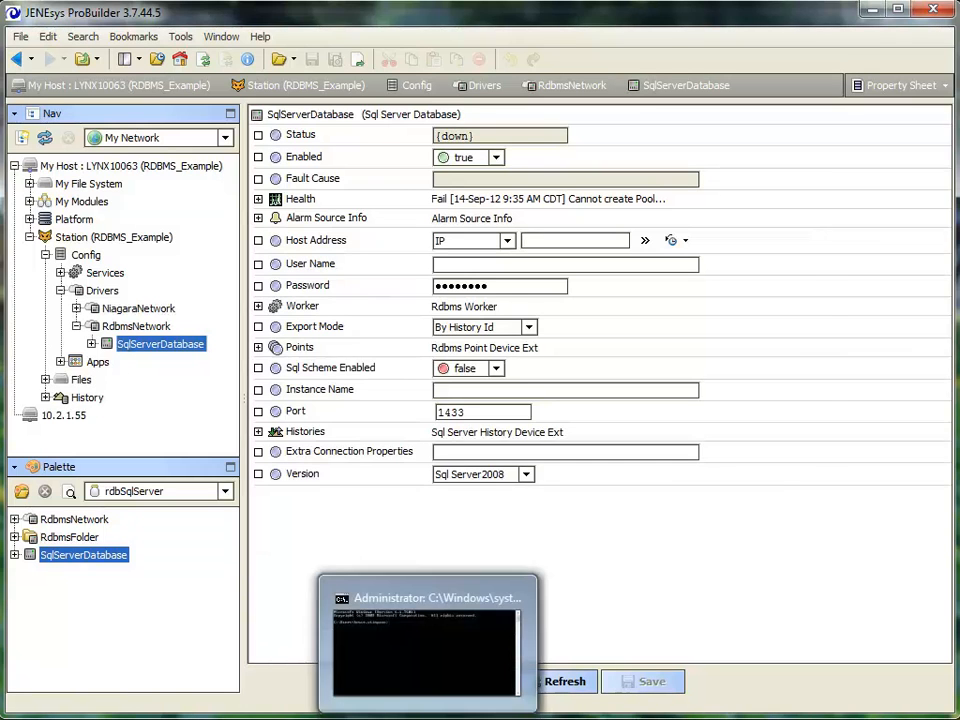
# Step: Look up the SQL server's IP address by running ping lynxsqla in the command prompt, and close the prompt
pyautogui.click(428, 719)
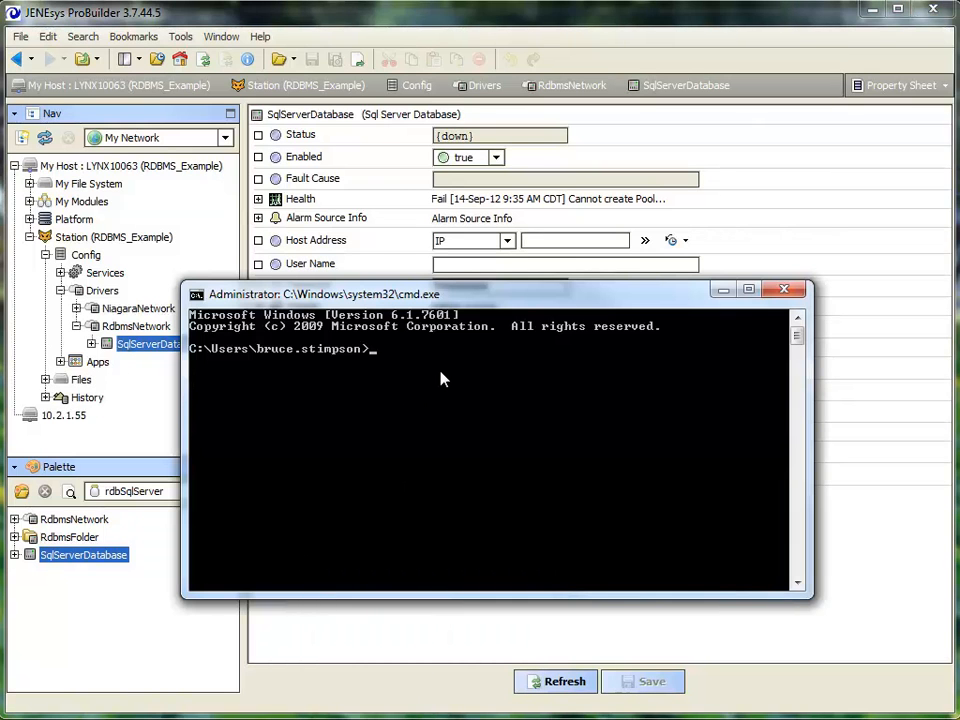
pyautogui.write('ping lynxsqla')
pyautogui.press('Return')
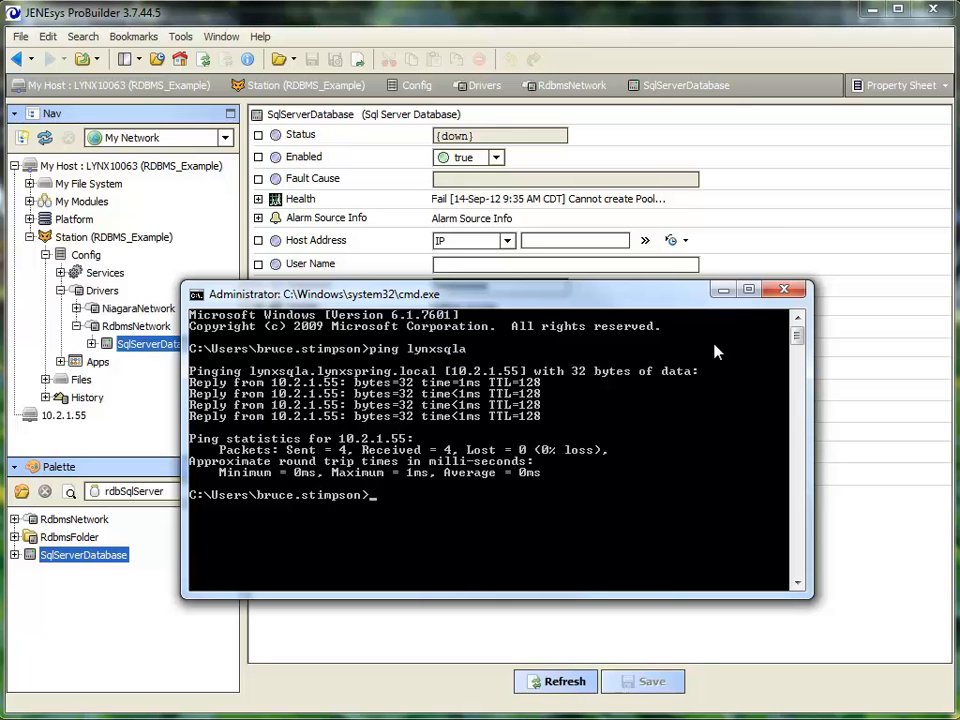
pyautogui.click(784, 289)
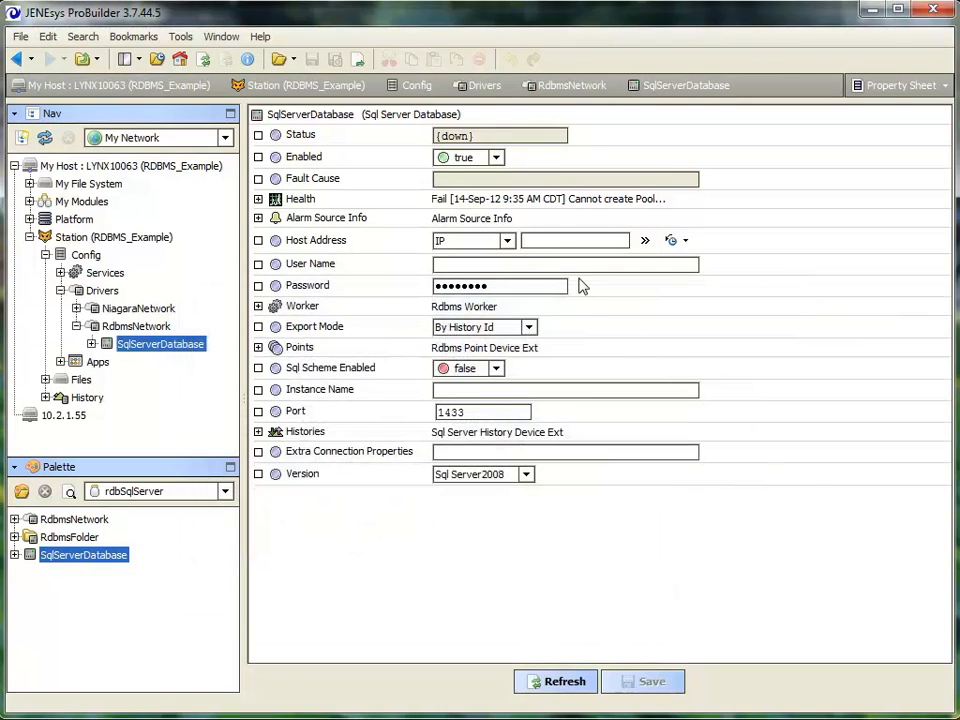
# Step: Set the SqlServerDatabase's host address to 10.2.1.55
pyautogui.click(553, 243)
pyautogui.write('10.2.1.2')
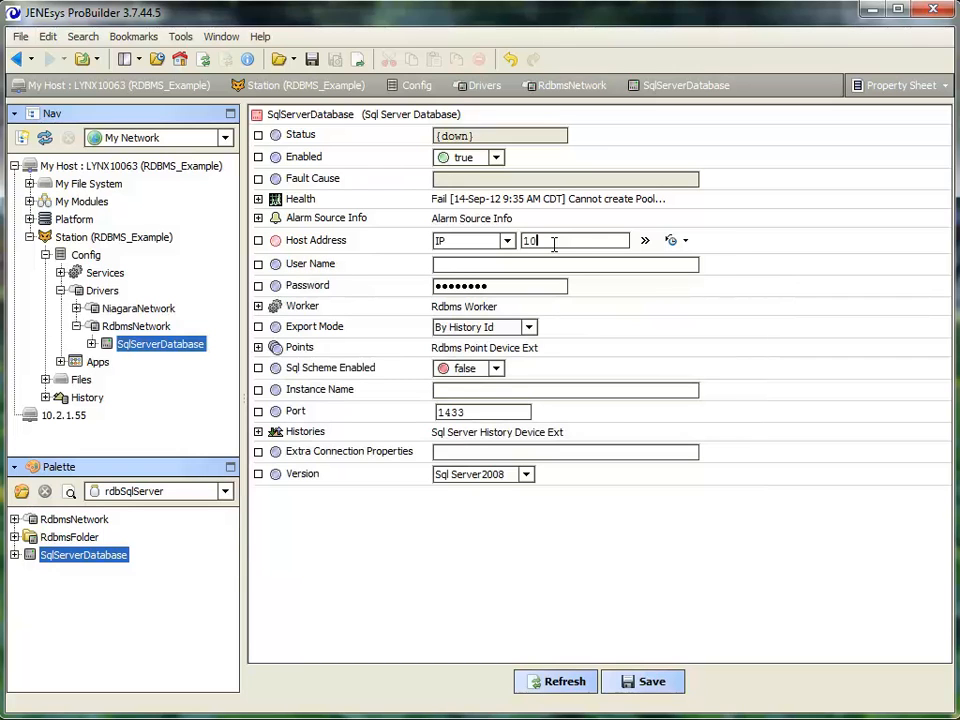
pyautogui.press('BackSpace')
pyautogui.write('55')
# Step: Enter NiagaraUser as the database's user name and fill in the account password
pyautogui.click(471, 265)
pyautogui.write('Niua')
pyautogui.press('BackSpace')
pyautogui.press('BackSpace')
pyautogui.write('agaraUser')
pyautogui.press('Tab')
pyautogui.write('*********')
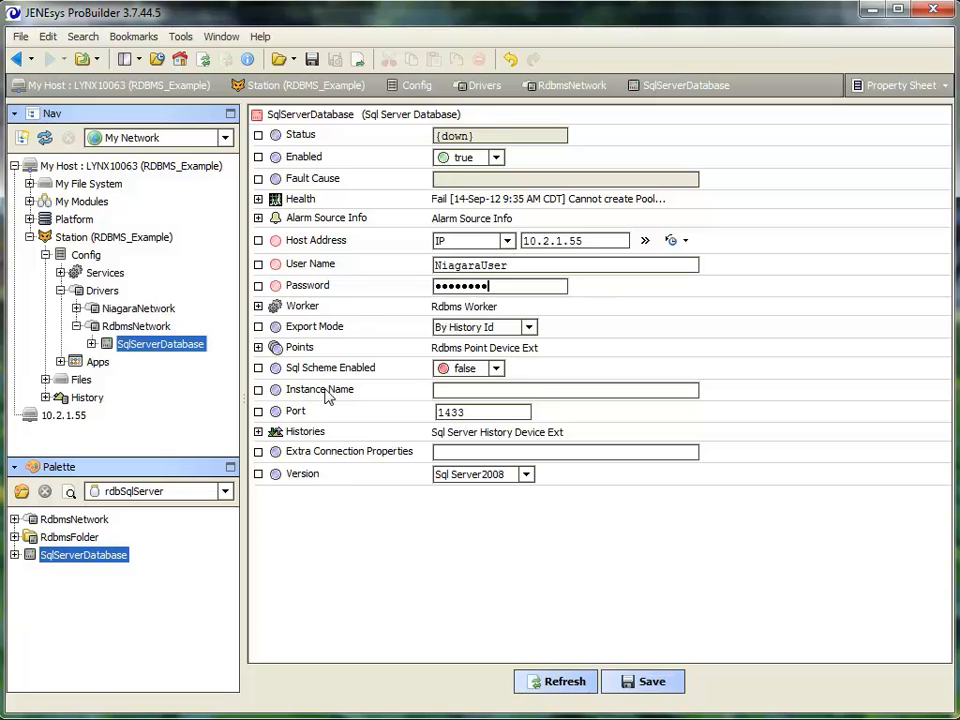
# Step: Review the Worker's thread and queue settings, and set the export mode to By History Id
pyautogui.click(258, 306)
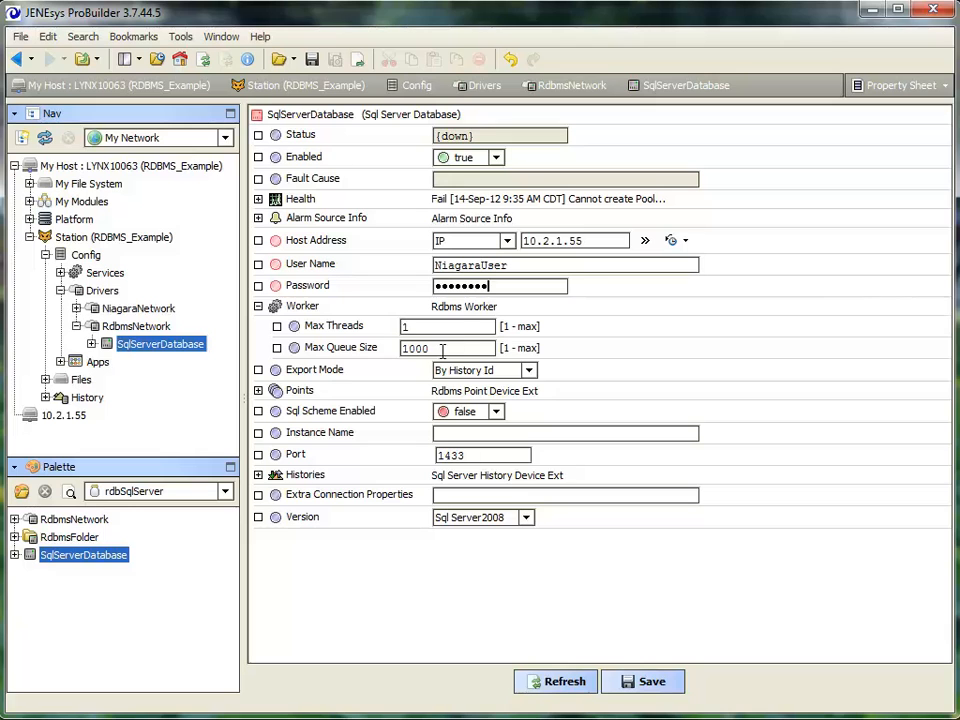
pyautogui.click(258, 306)
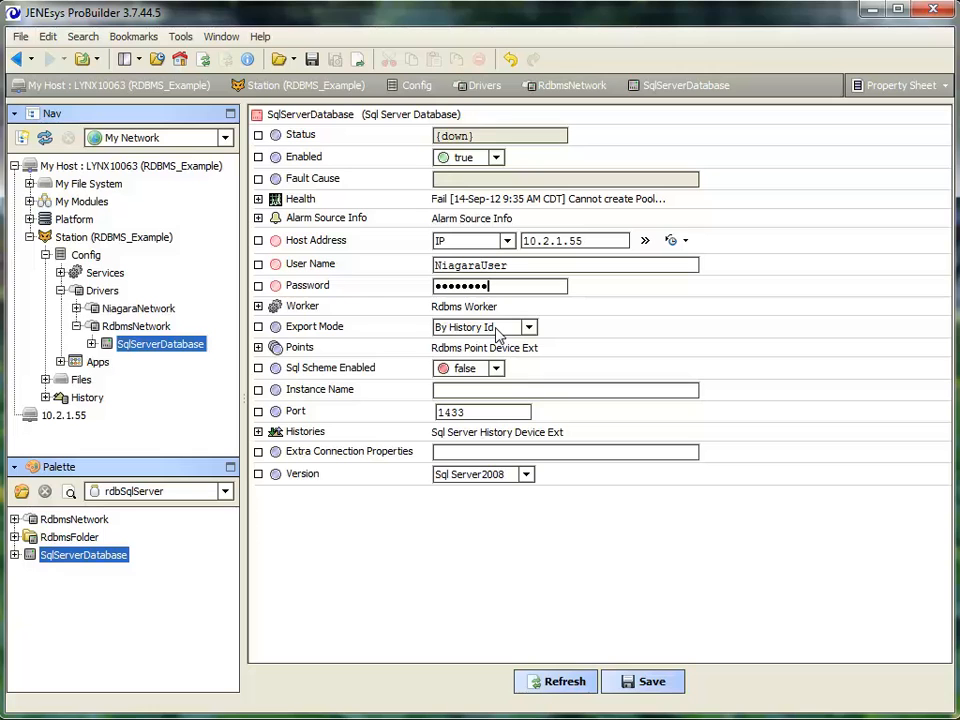
pyautogui.click(527, 327)
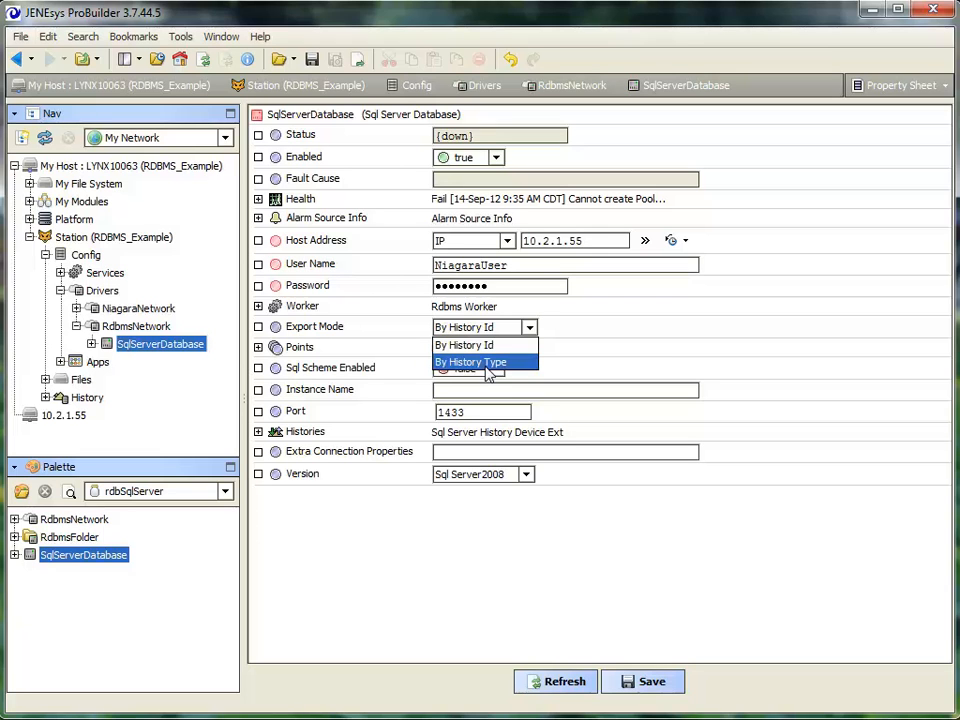
pyautogui.click(492, 345)
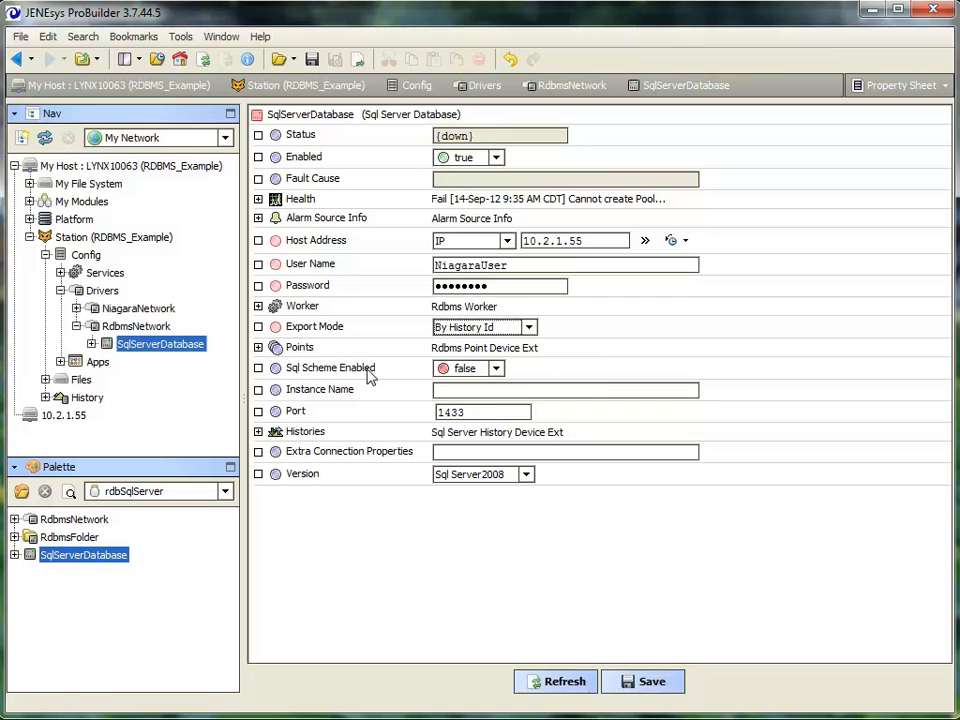
# Step: Set Sql Scheme Enabled to true for the SqlServerDatabase
pyautogui.click(497, 369)
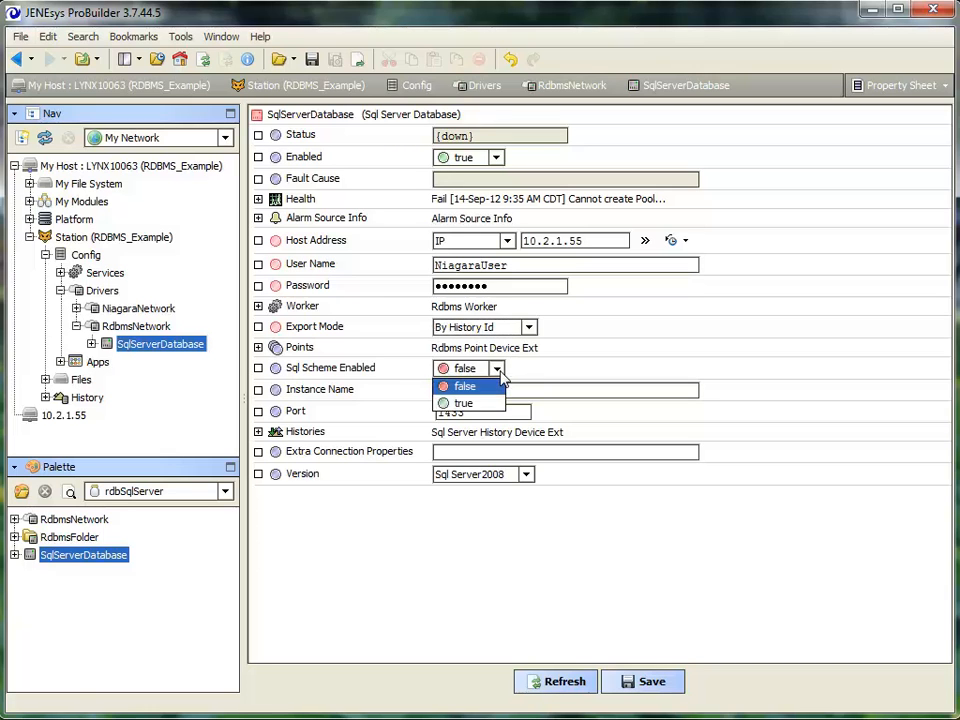
pyautogui.click(501, 371)
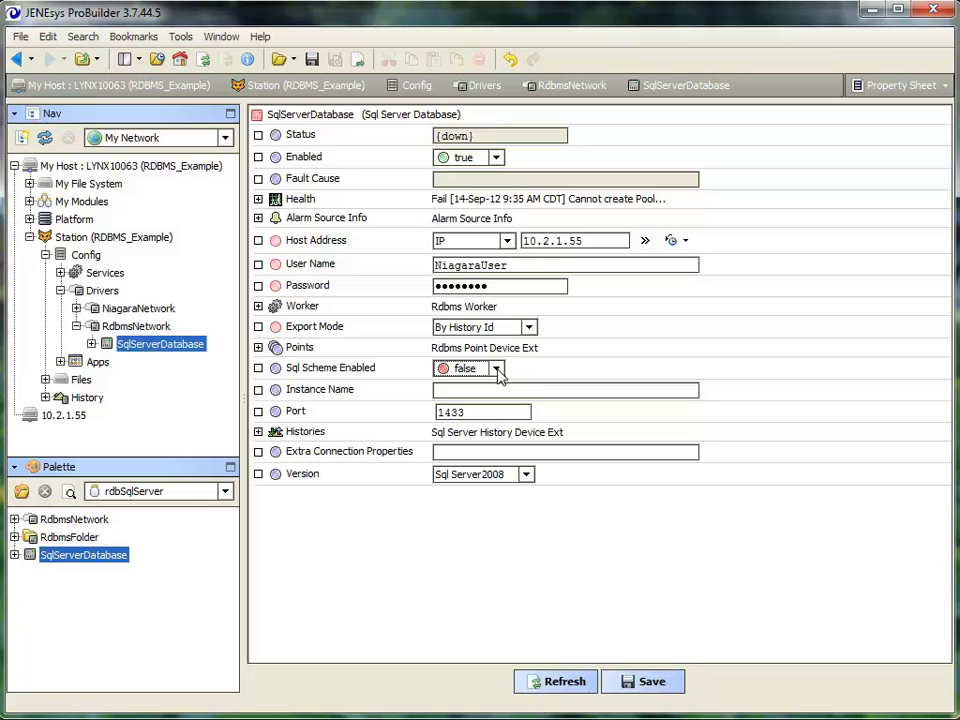
pyautogui.click(498, 370)
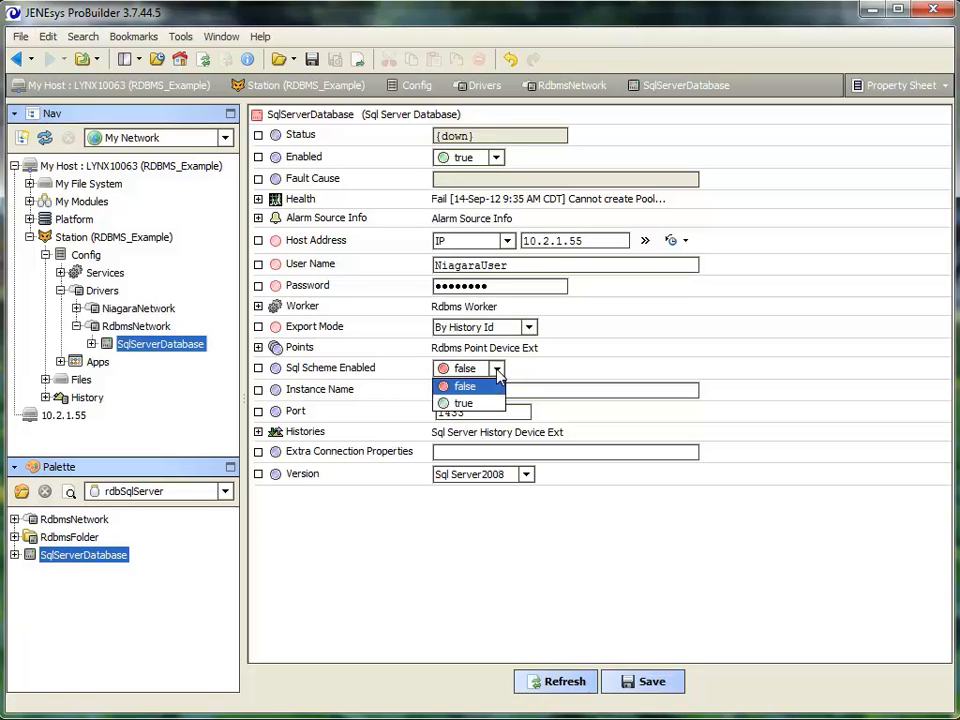
pyautogui.click(490, 404)
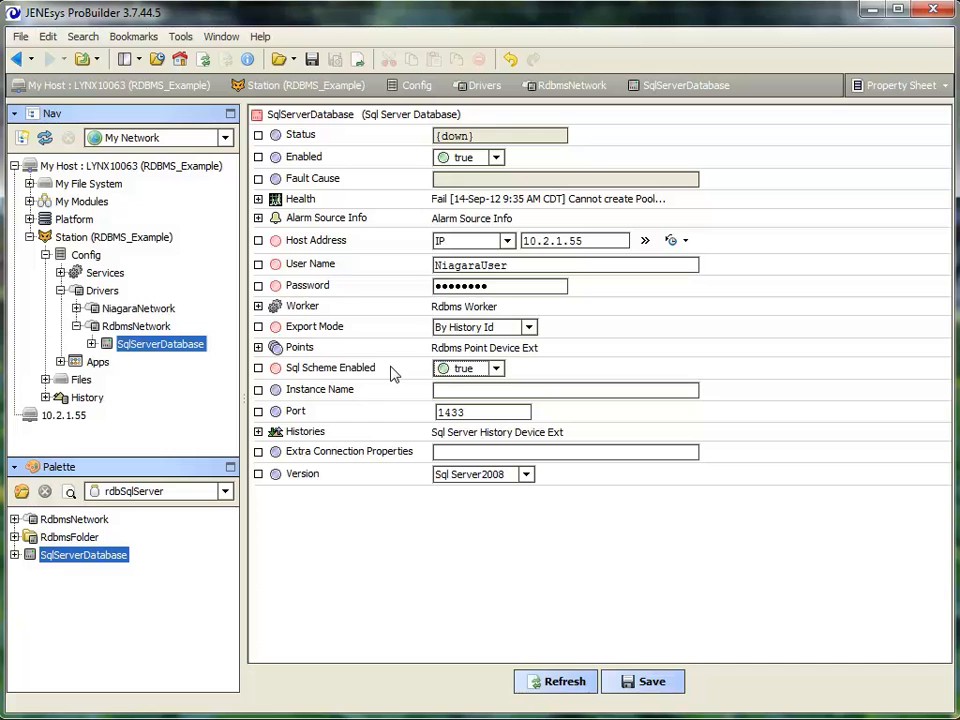
# Step: Set the SqlServerDatabase's instance name to NiagaraSampleDB, keep port 1433, and save the property changes
pyautogui.click(485, 392)
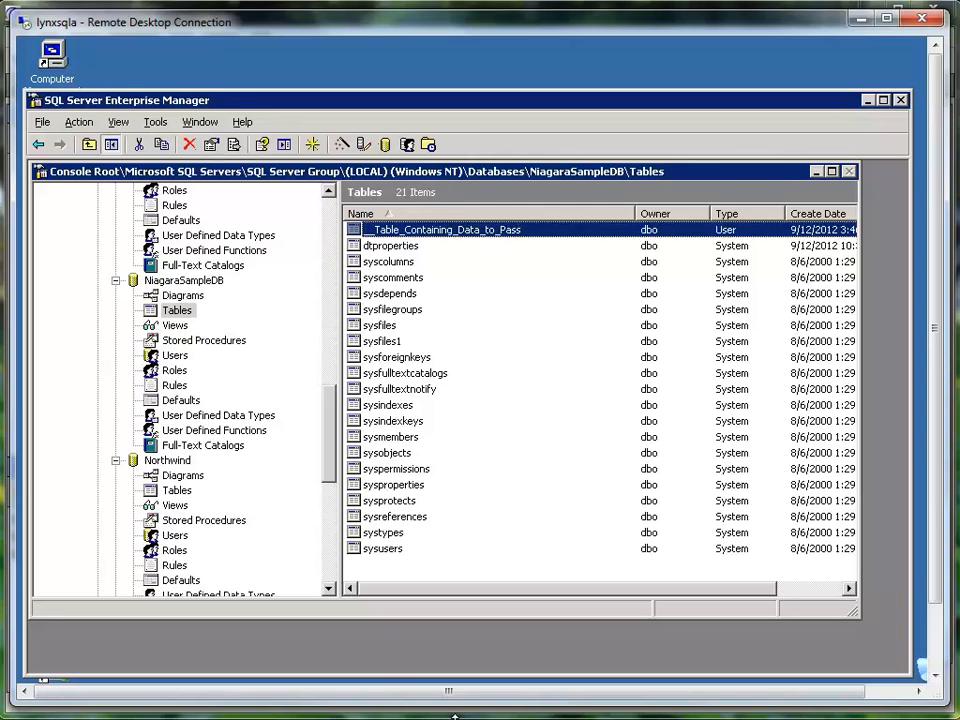
pyautogui.moveTo(505, 717)
pyautogui.click(530, 640)
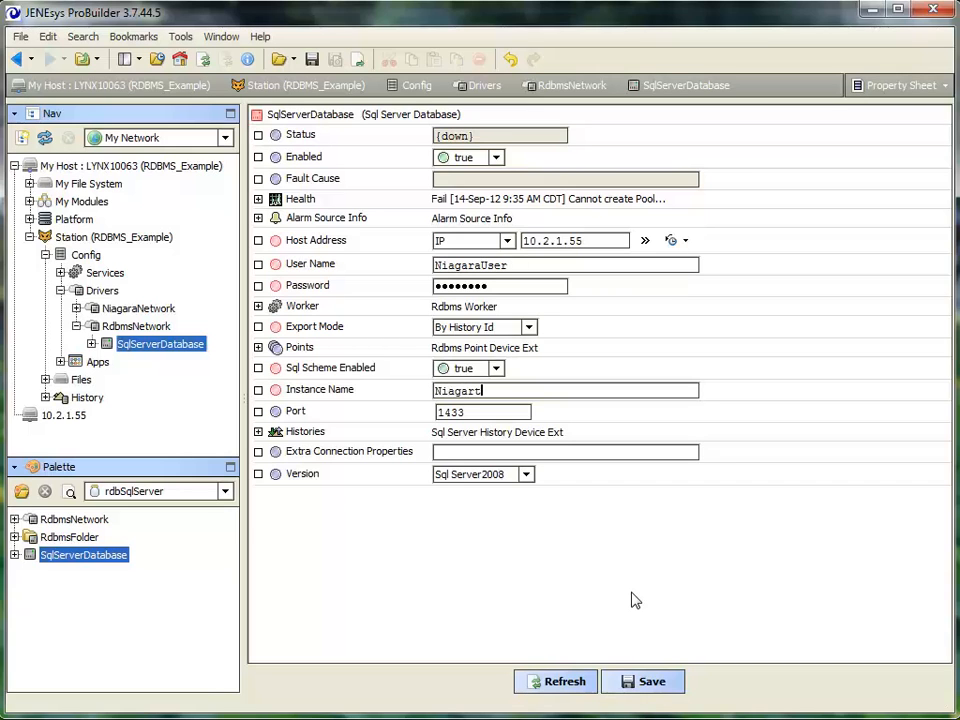
pyautogui.write('SampleDB')
pyautogui.doubleClick(468, 413)
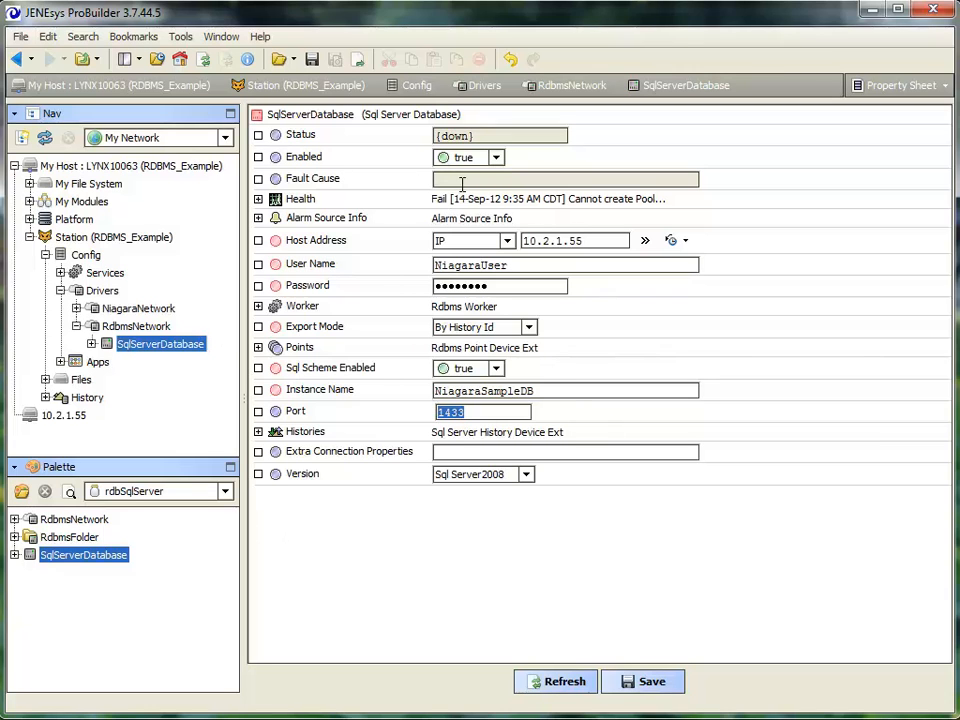
pyautogui.click(652, 682)
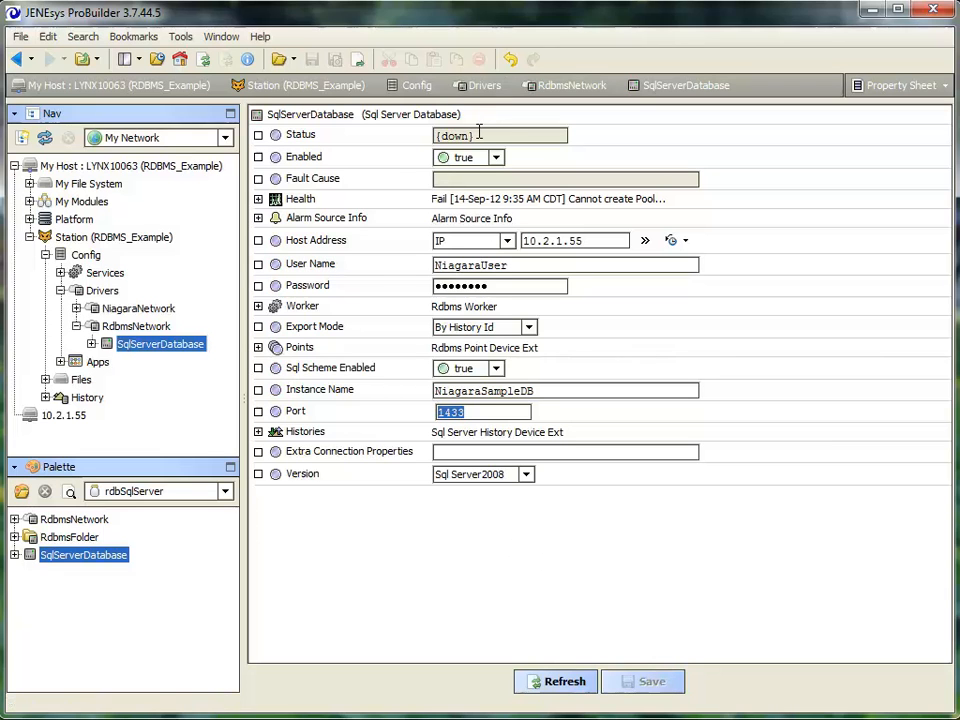
# Step: Ping the SqlServerDatabase device to test its connection and check its status
pyautogui.rightClick(163, 350)
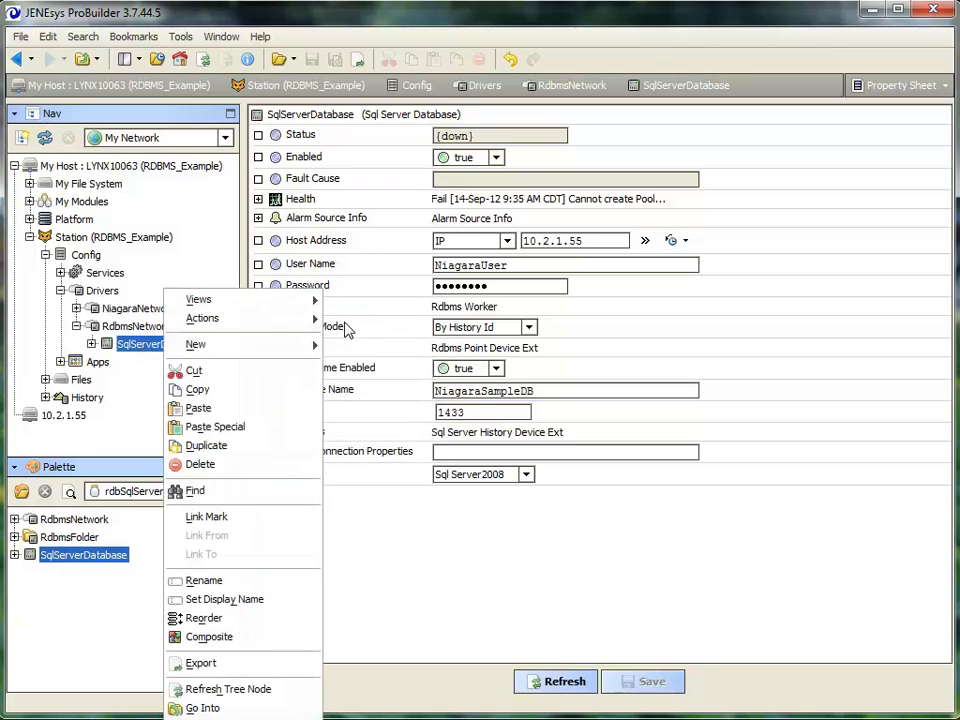
pyautogui.moveTo(312, 318)
pyautogui.click(345, 320)
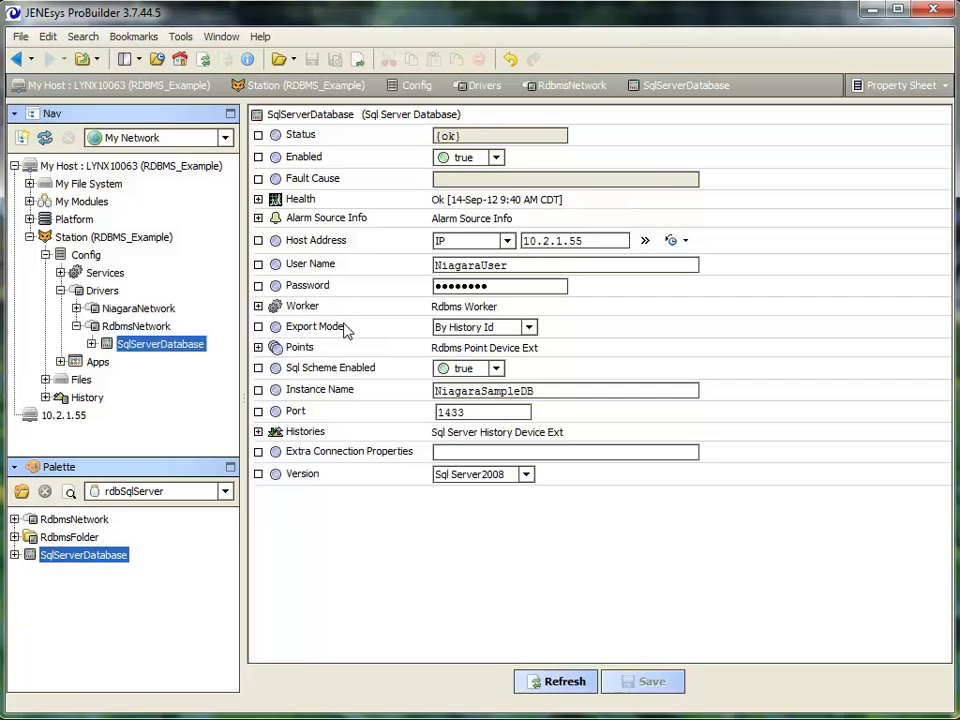
pyautogui.moveTo(462, 136); pyautogui.dragTo(434, 135)
# Step: Create a new folder named Sample under the station's Config
pyautogui.rightClick(86, 258)
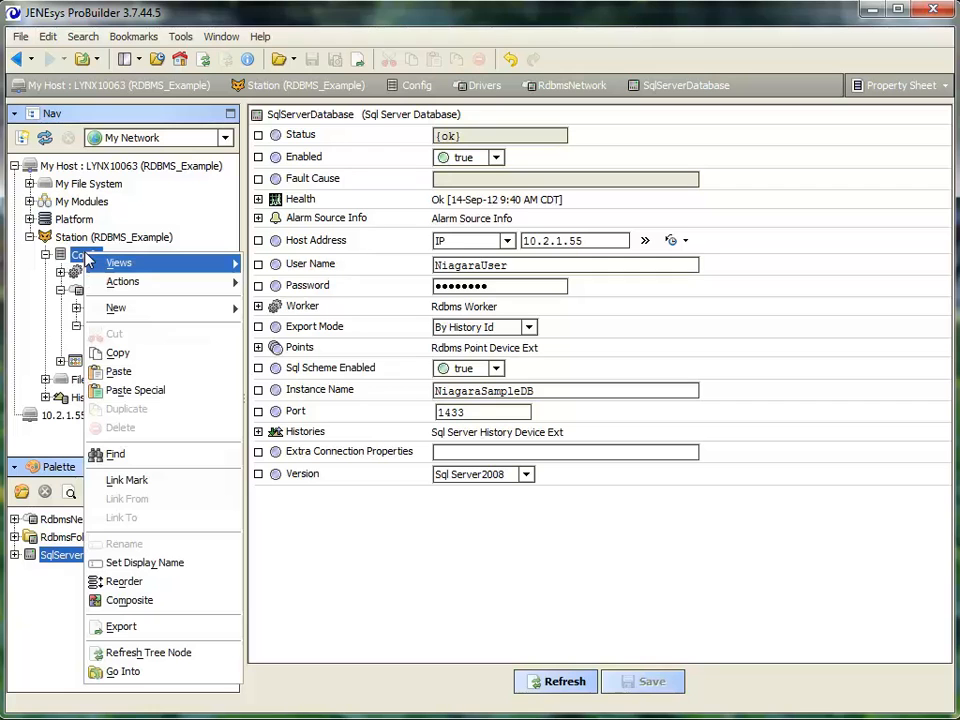
pyautogui.moveTo(238, 308)
pyautogui.click(292, 310)
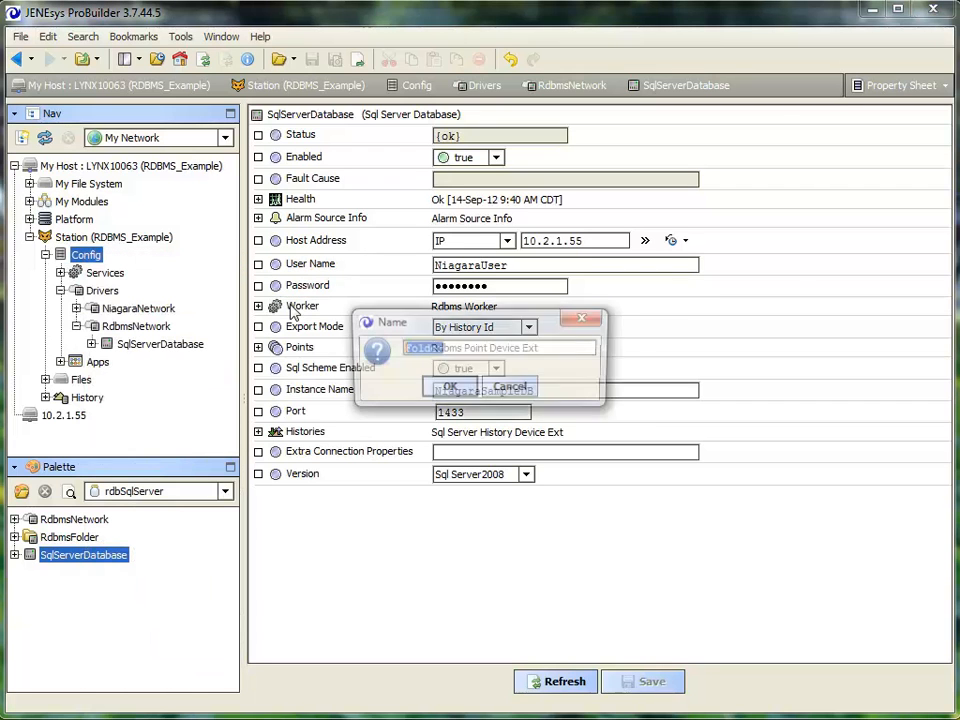
pyautogui.write('Sample')
pyautogui.click(447, 389)
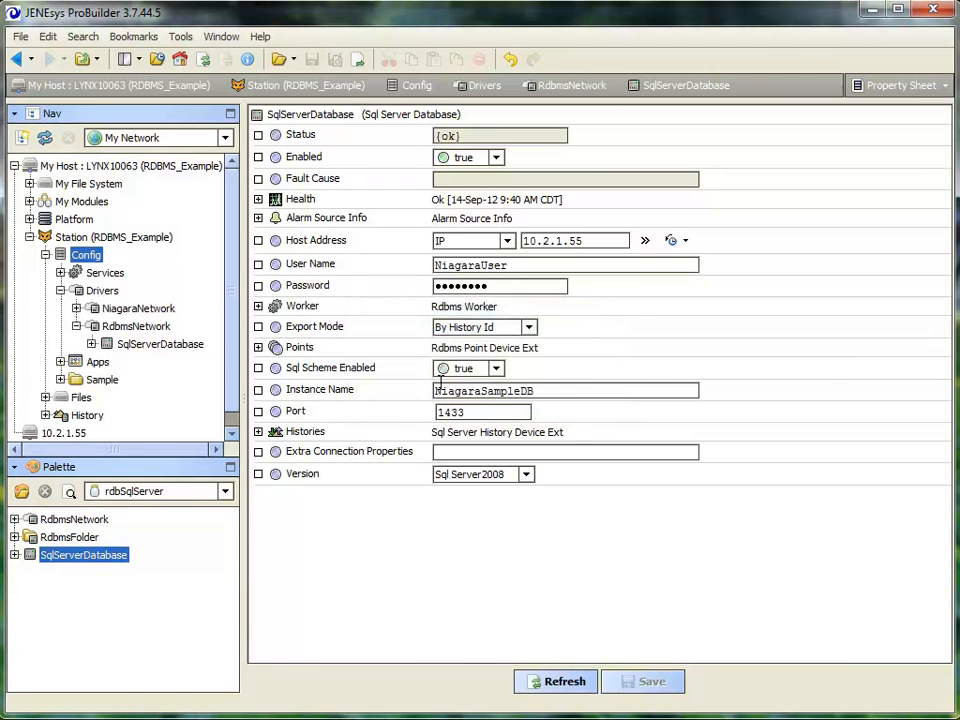
# Step: Add a NumericWritable point named Temp to the Sample folder's wire sheet
pyautogui.doubleClick(106, 385)
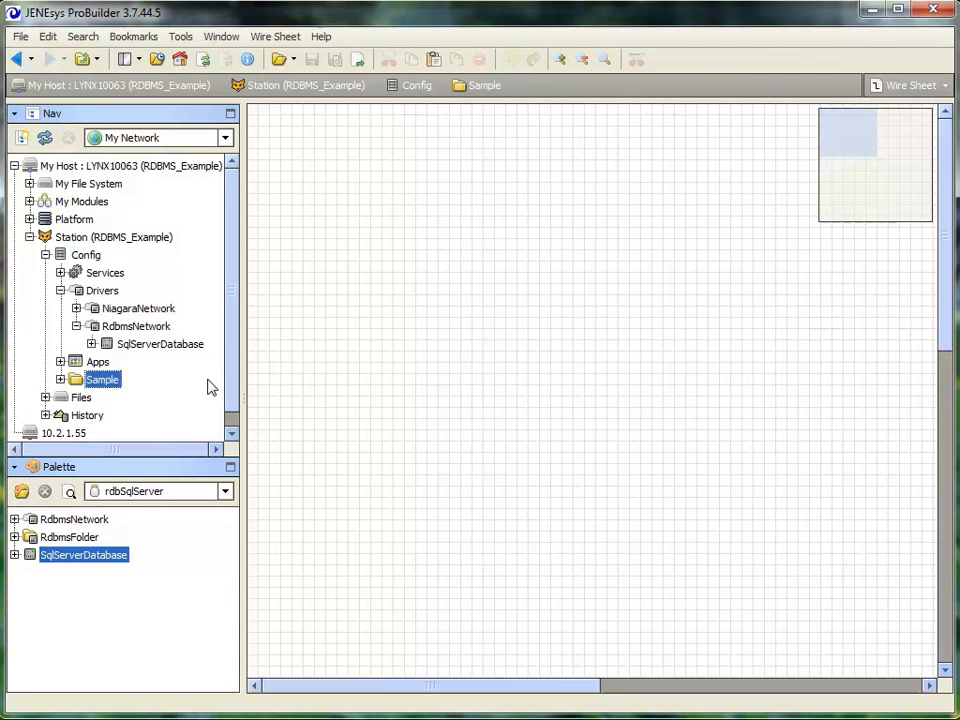
pyautogui.rightClick(531, 273)
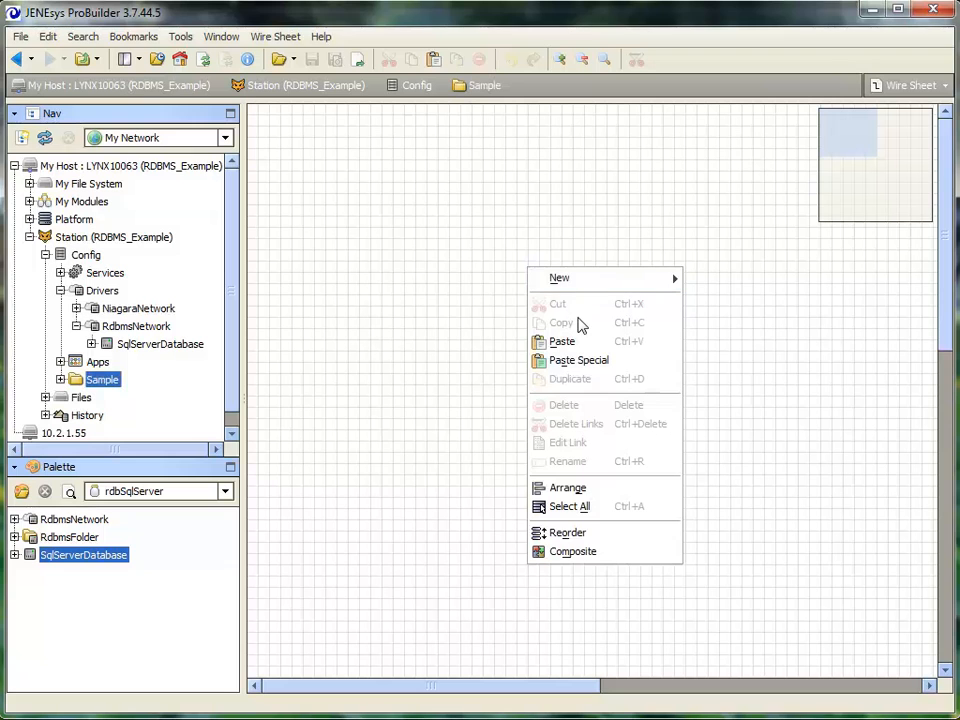
pyautogui.moveTo(677, 283)
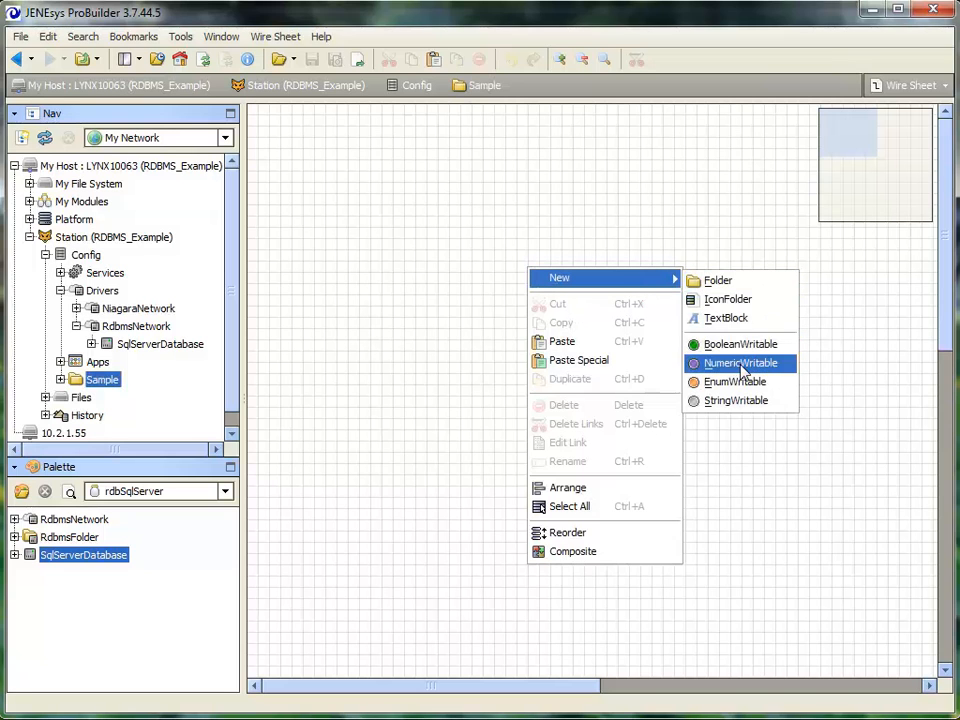
pyautogui.click(741, 365)
pyautogui.write('Temp')
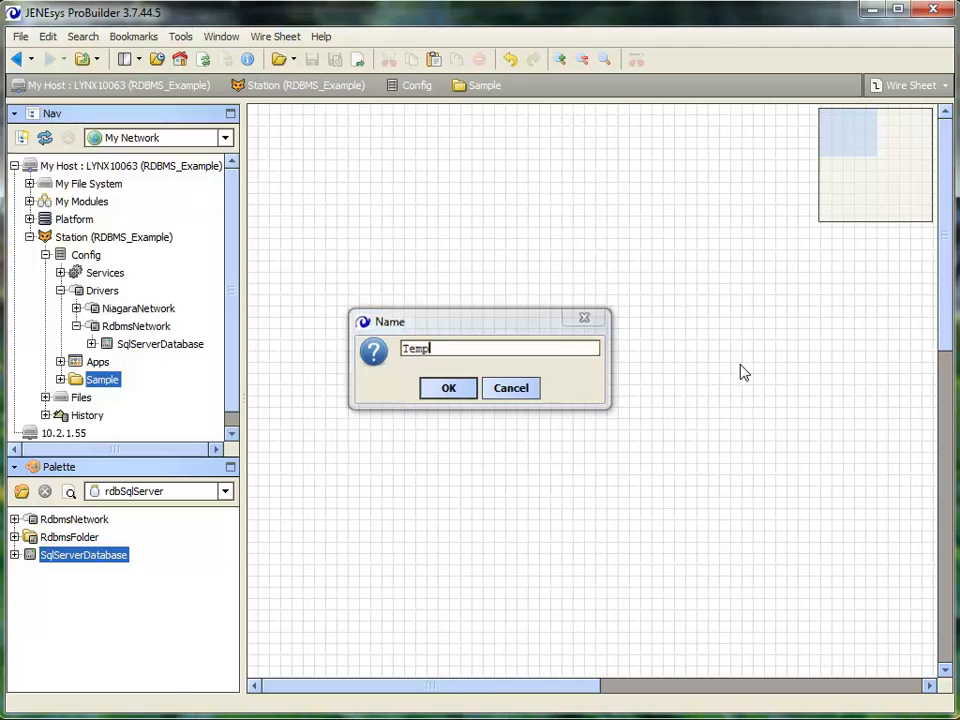
pyautogui.press('Return')
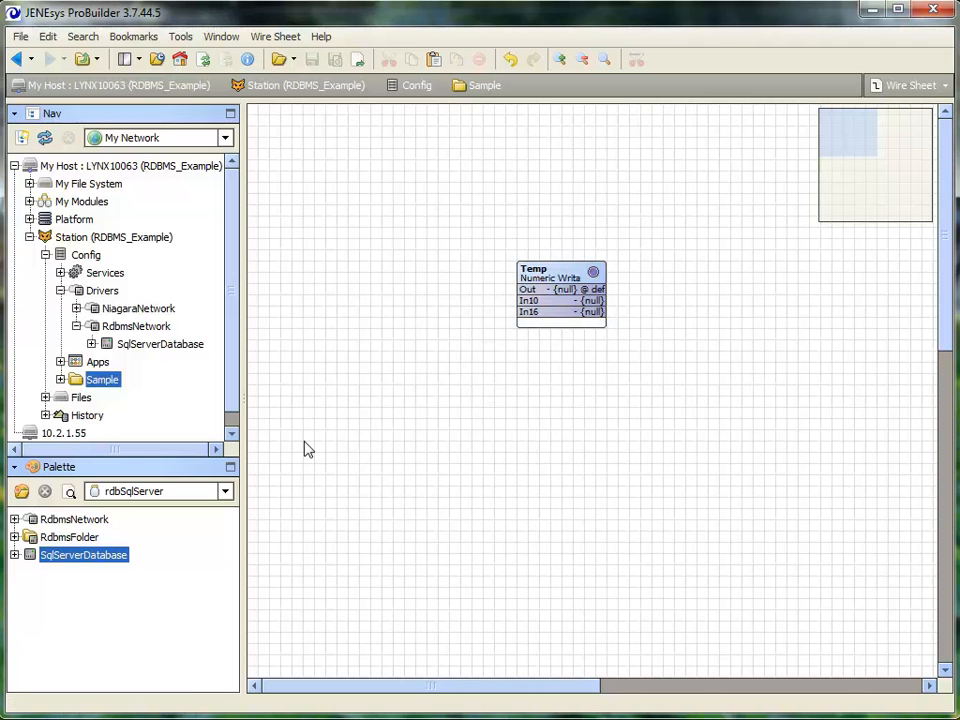
# Step: Add a Ramp from the kitControl palette beside Temp and link its Out to Temp's In16
pyautogui.click(225, 491)
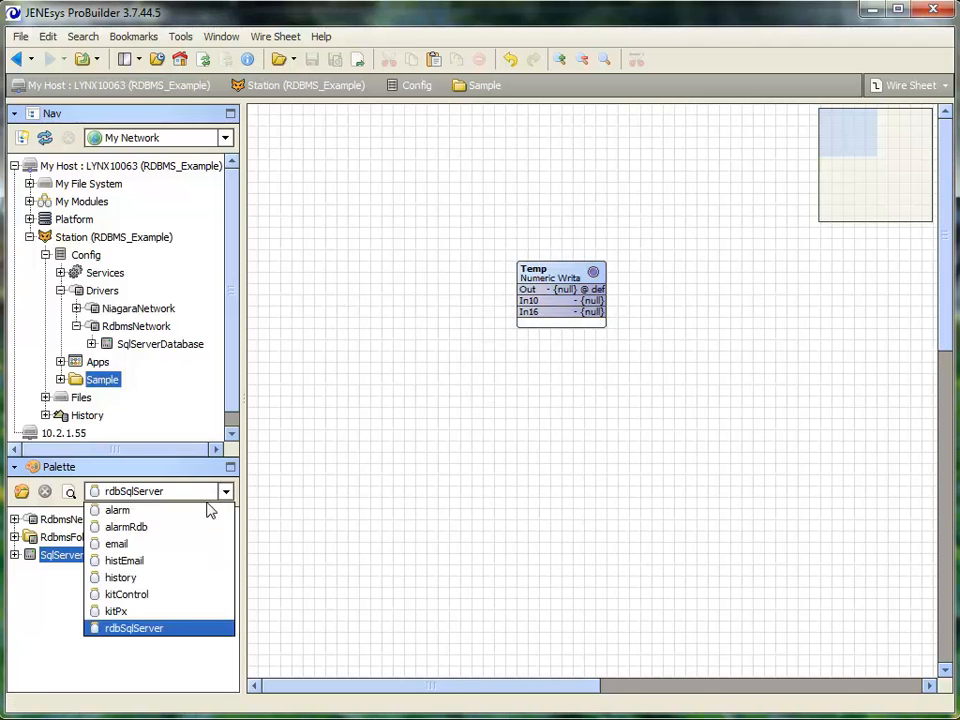
pyautogui.click(161, 598)
pyautogui.scroll(-2, 232, 645)
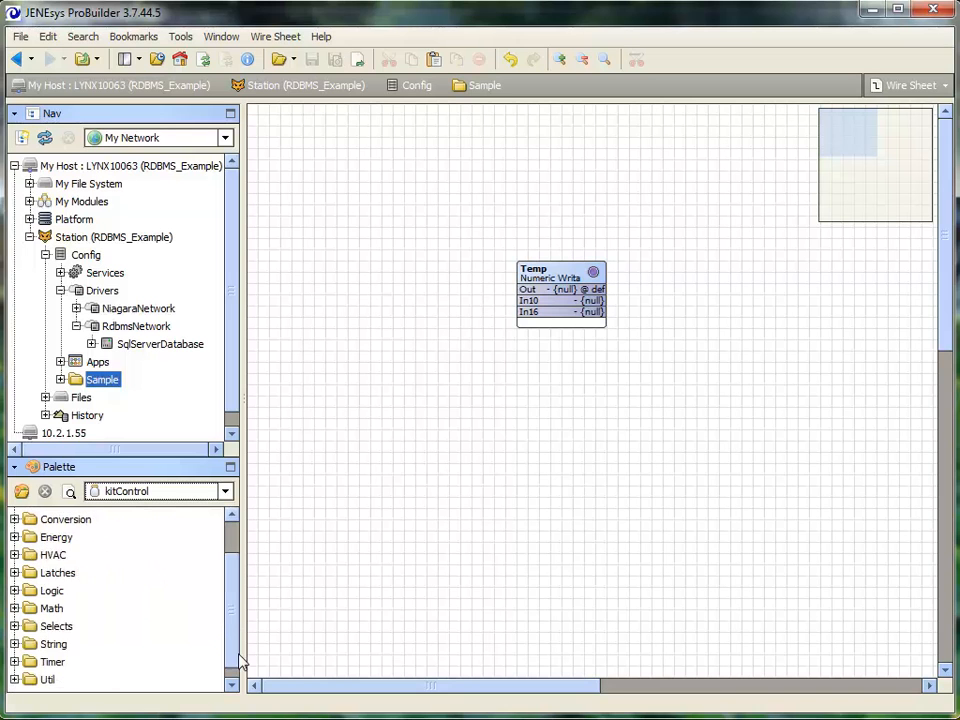
pyautogui.click(16, 663)
pyautogui.moveTo(236, 606); pyautogui.dragTo(236, 681)
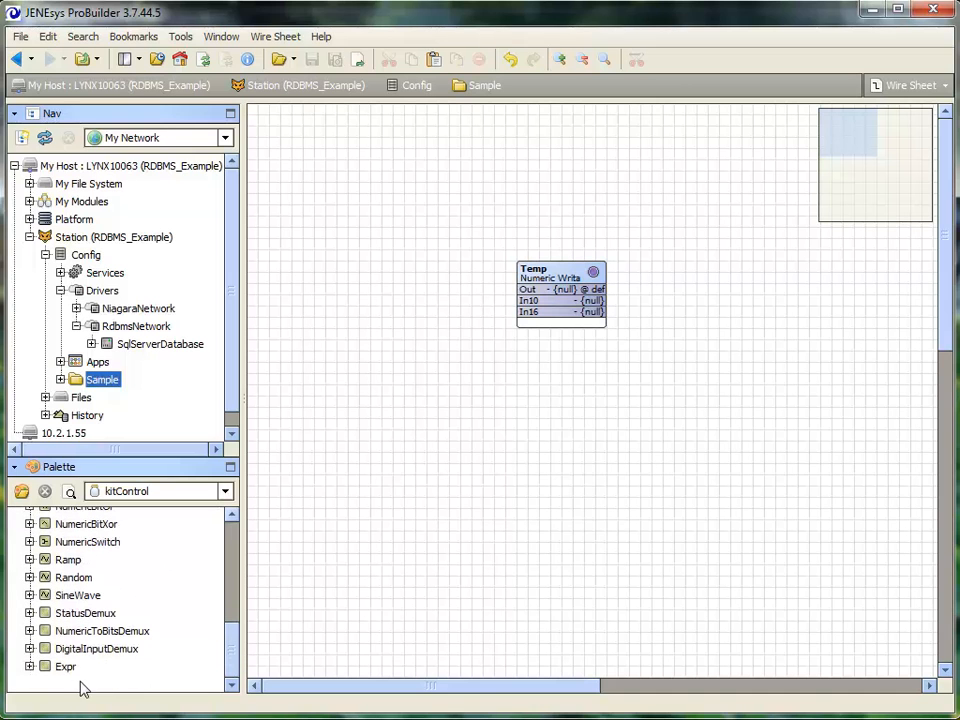
pyautogui.moveTo(66, 559); pyautogui.dragTo(328, 268)
pyautogui.click(448, 399)
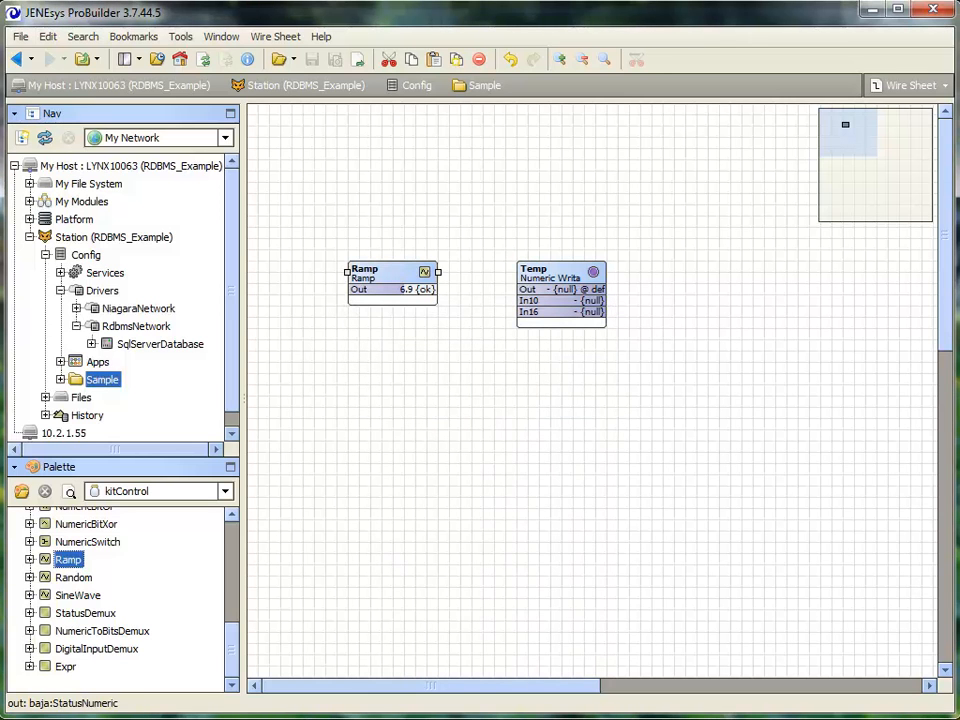
pyautogui.moveTo(436, 289); pyautogui.dragTo(521, 312)
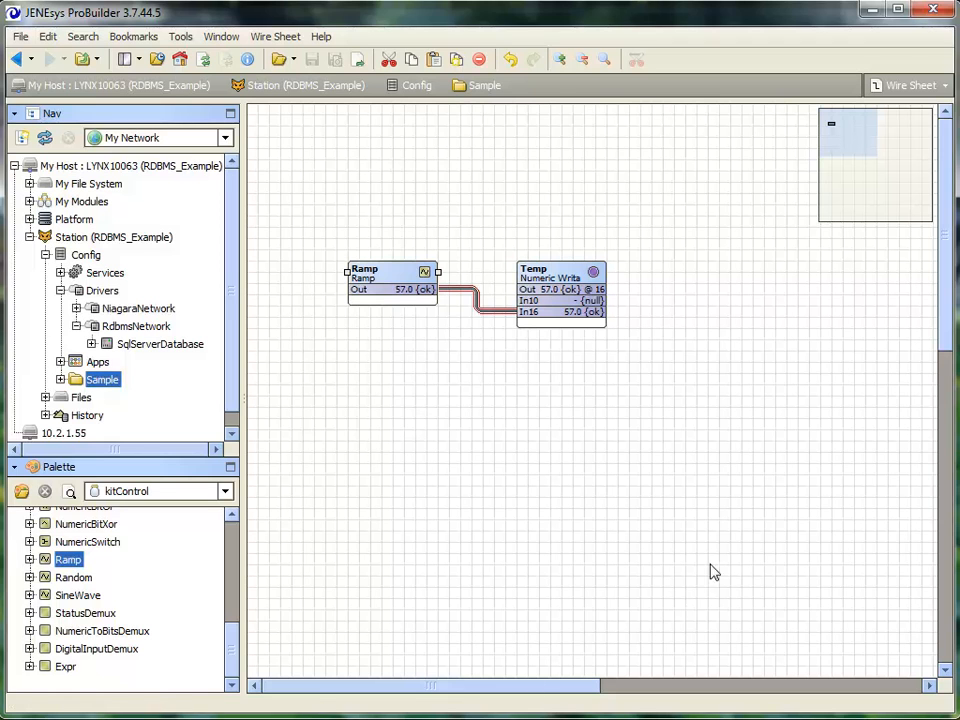
# Step: Add a NumericCov history extension from the history palette to the Temp point, keeping its default name
pyautogui.doubleClick(553, 285)
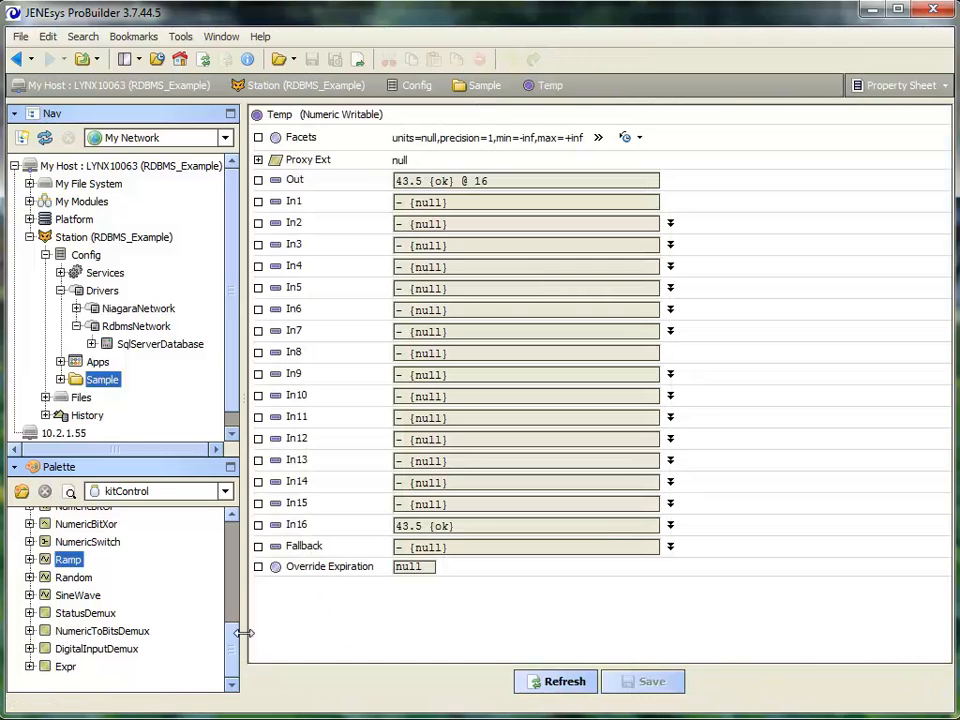
pyautogui.moveTo(236, 647); pyautogui.dragTo(231, 542)
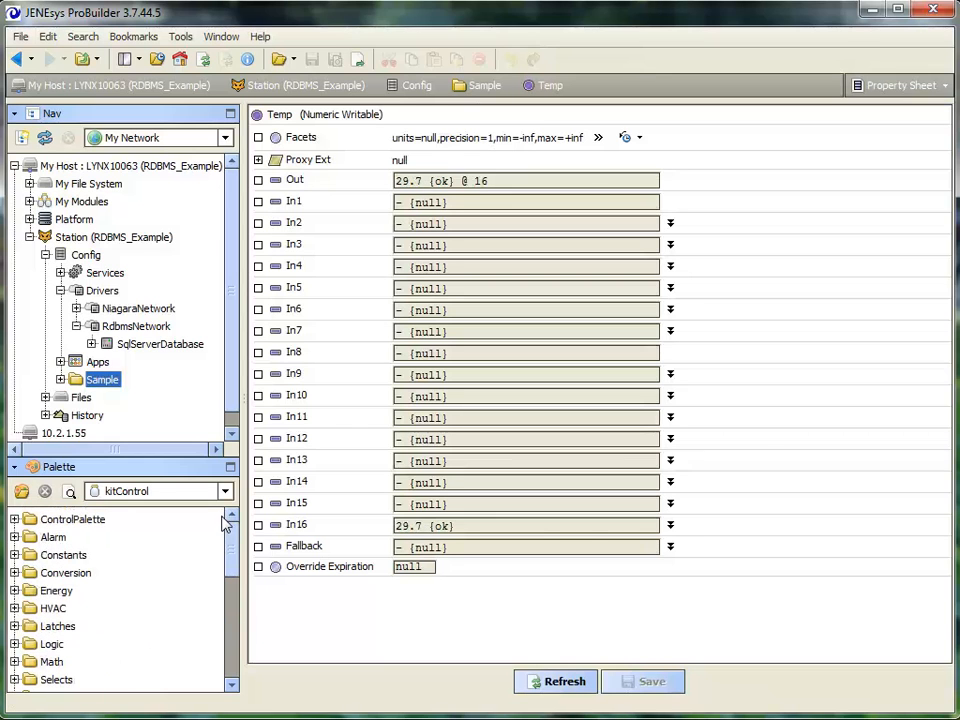
pyautogui.click(218, 492)
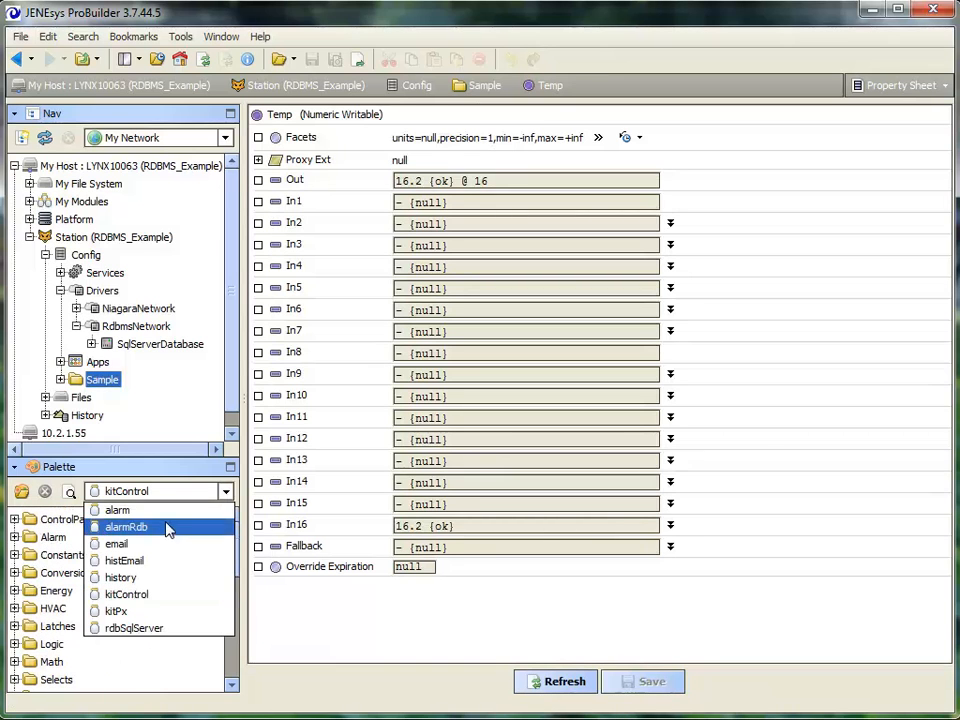
pyautogui.click(150, 577)
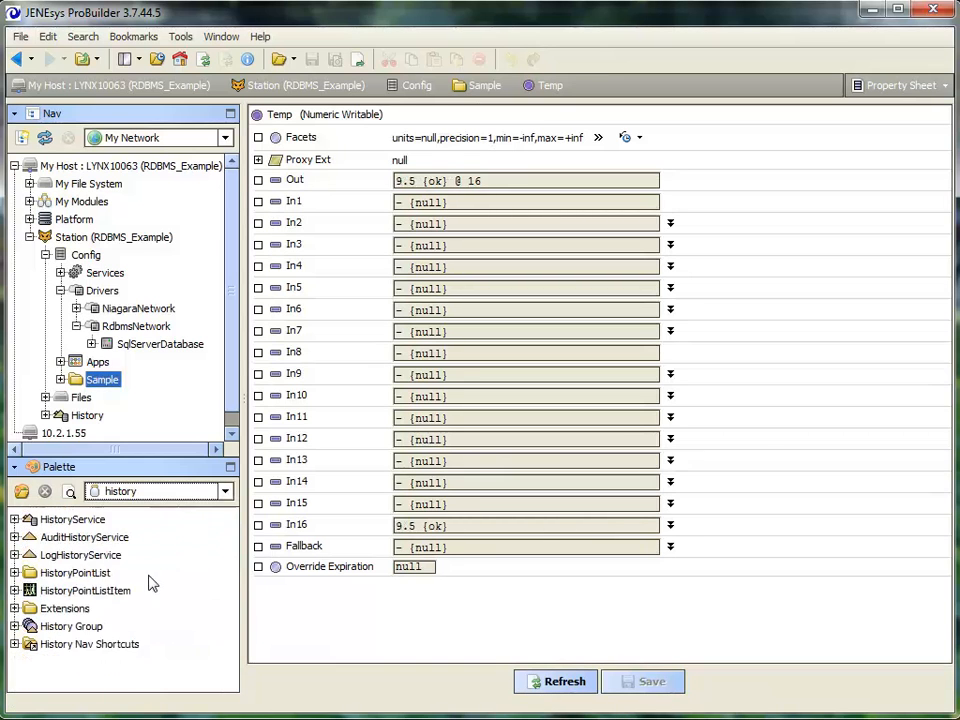
pyautogui.click(14, 608)
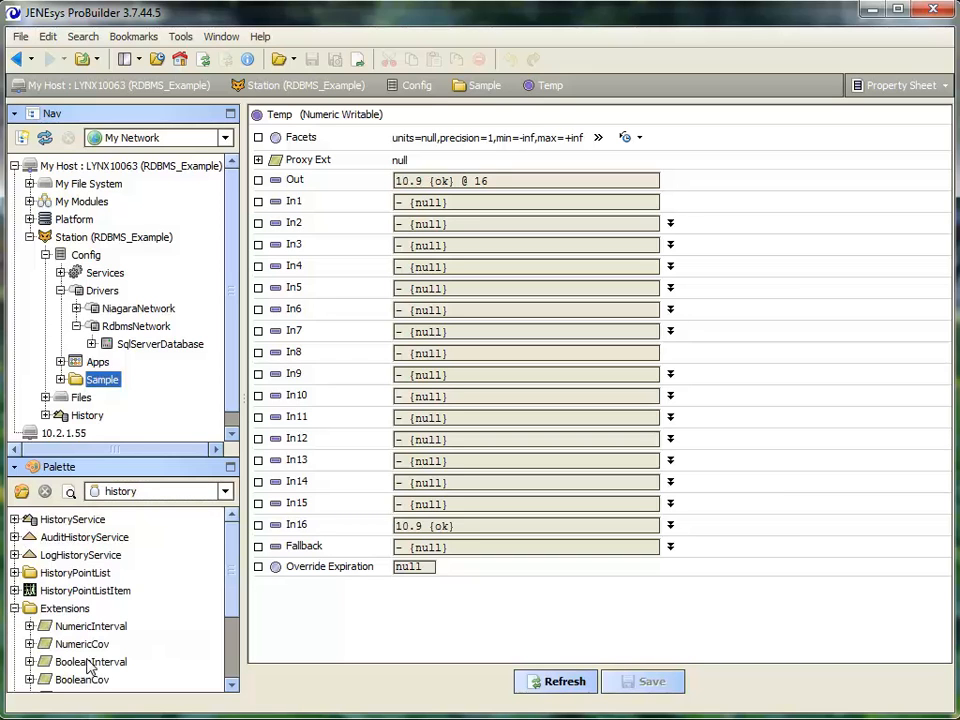
pyautogui.moveTo(64, 645); pyautogui.dragTo(321, 613)
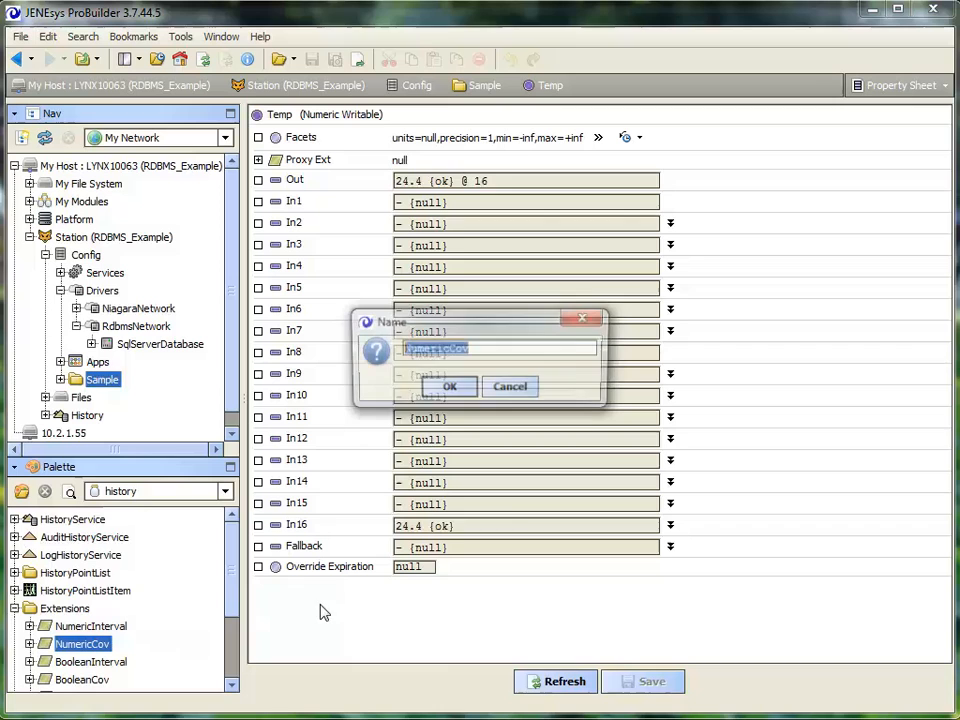
pyautogui.click(449, 389)
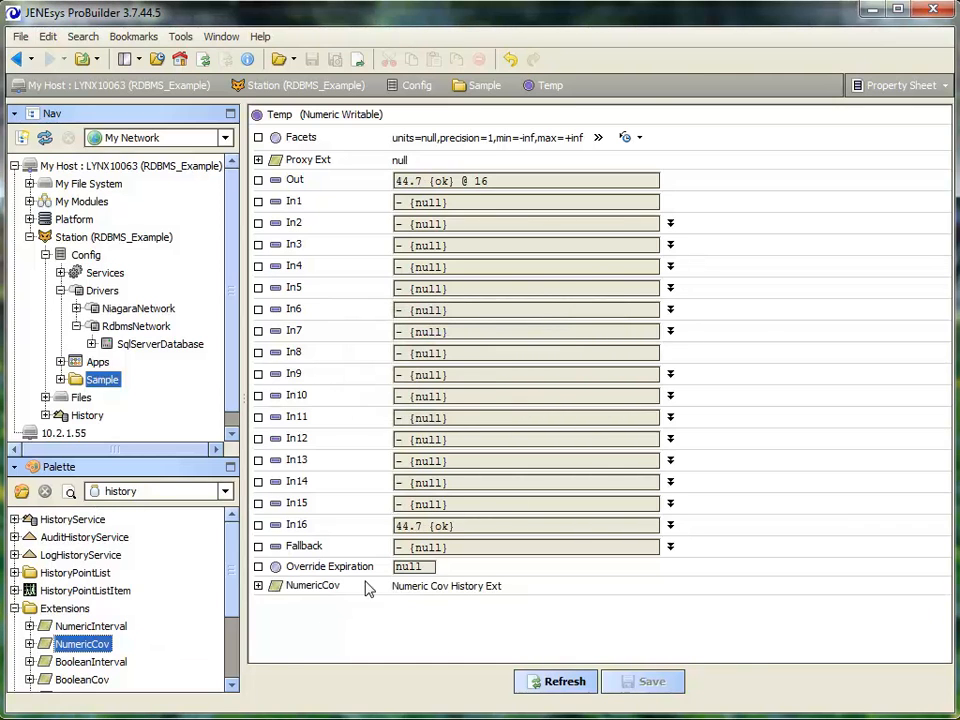
# Step: Set Enabled to true for Temp's NumericCov history extension and save the change
pyautogui.click(258, 585)
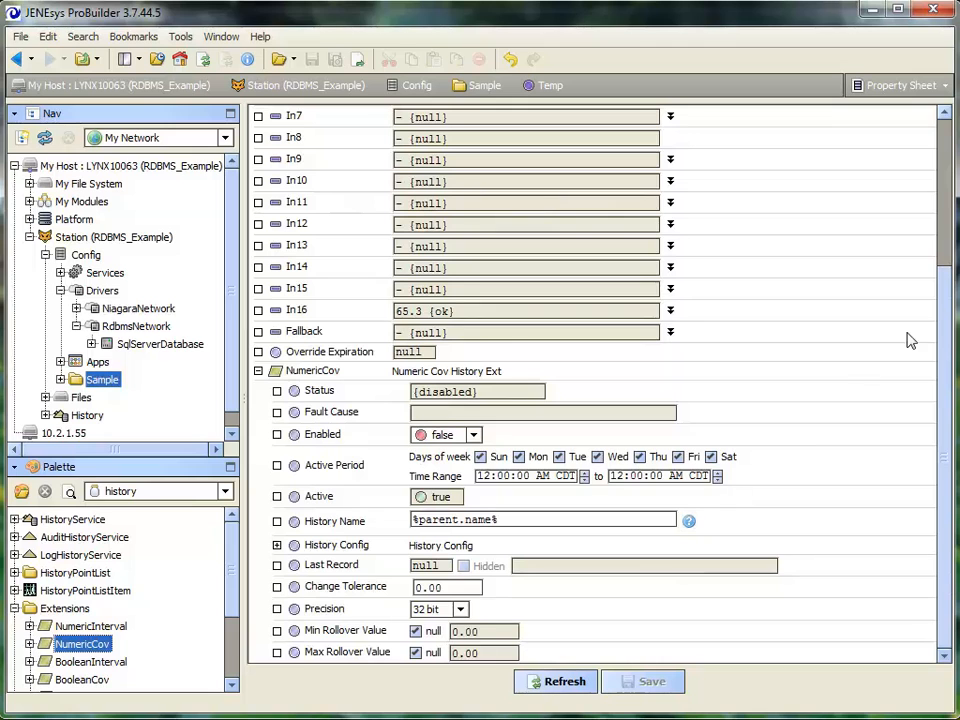
pyautogui.click(475, 436)
pyautogui.click(458, 471)
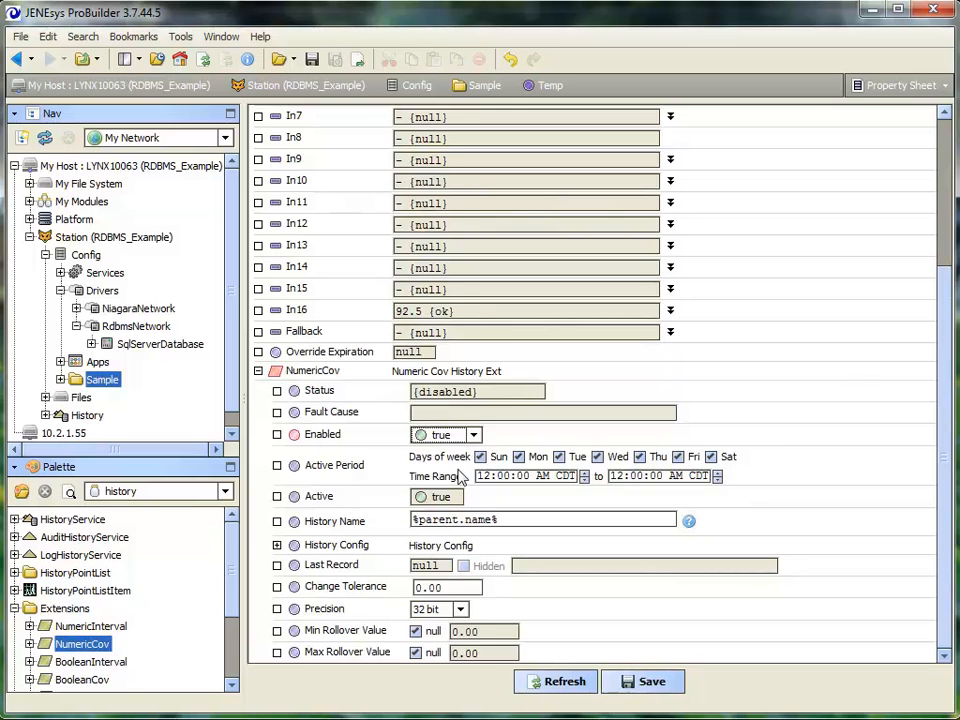
pyautogui.click(648, 683)
pyautogui.click(656, 684)
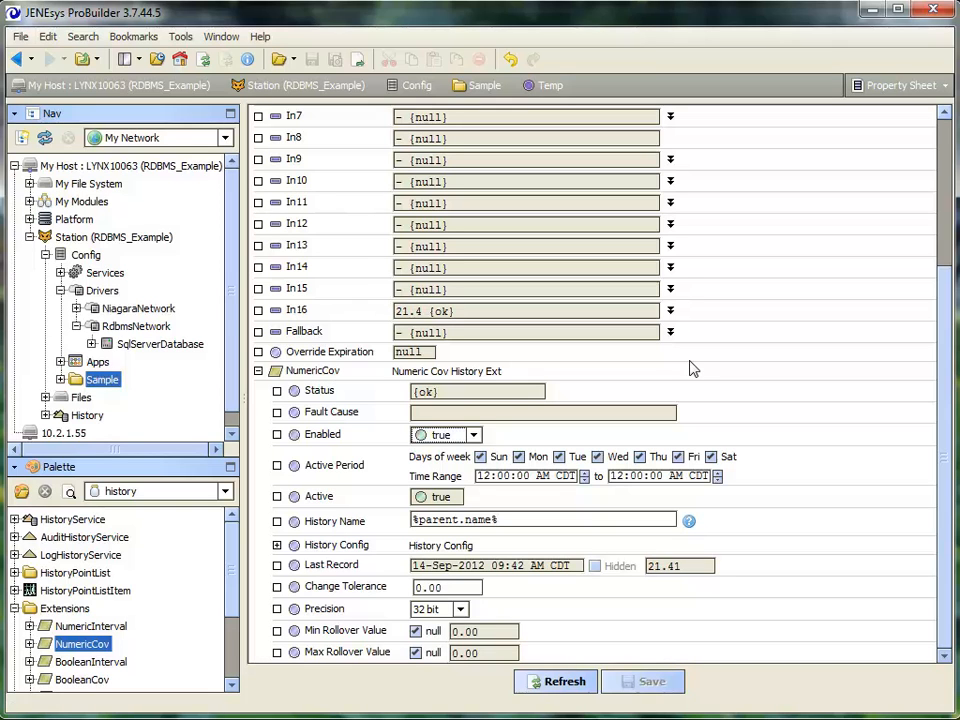
# Step: Discover the histories available for export in the SqlServerDatabase's Histories
pyautogui.scroll(-1, 236, 390)
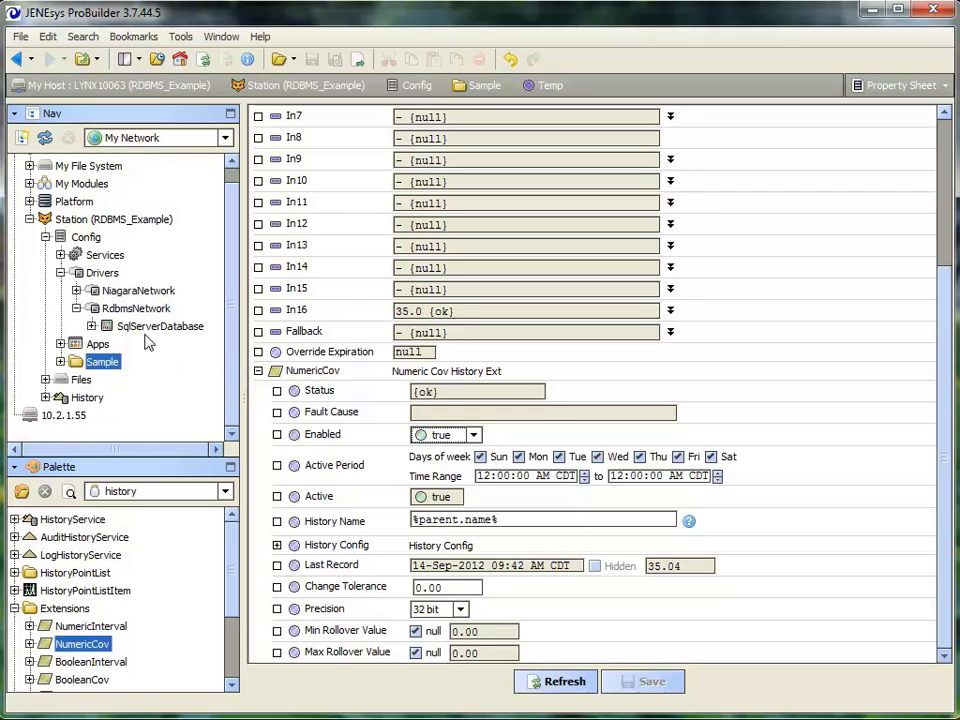
pyautogui.click(92, 326)
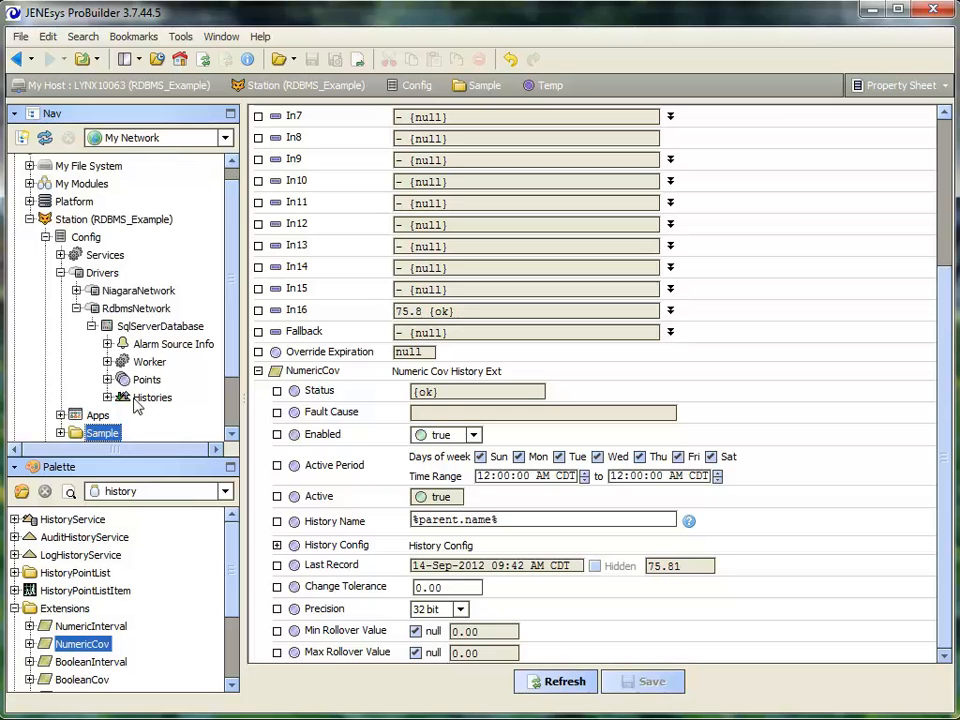
pyautogui.doubleClick(145, 397)
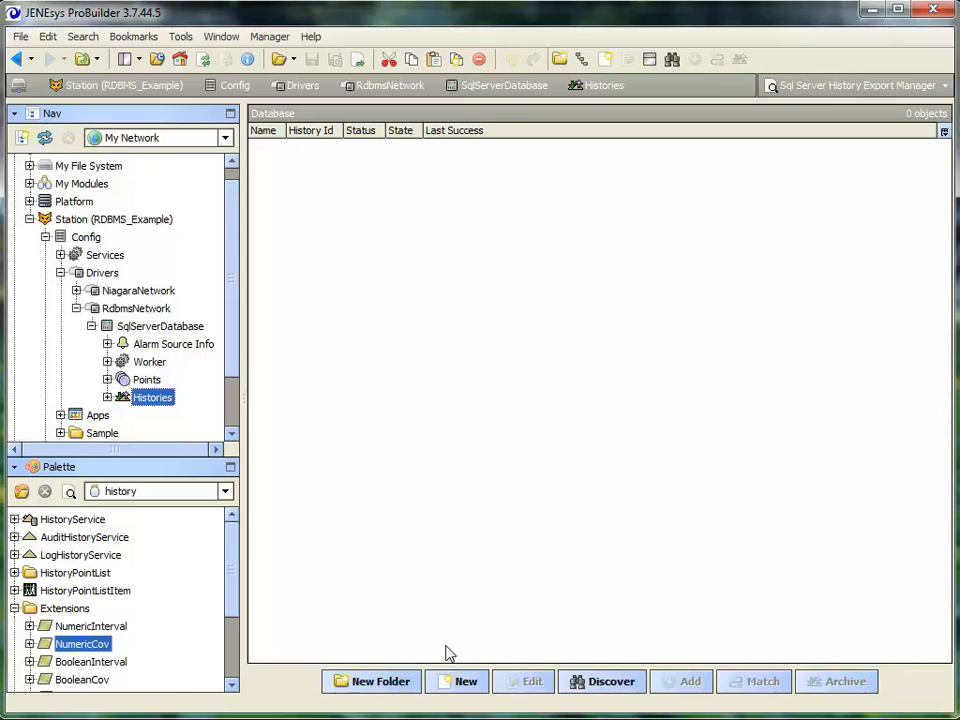
pyautogui.click(578, 681)
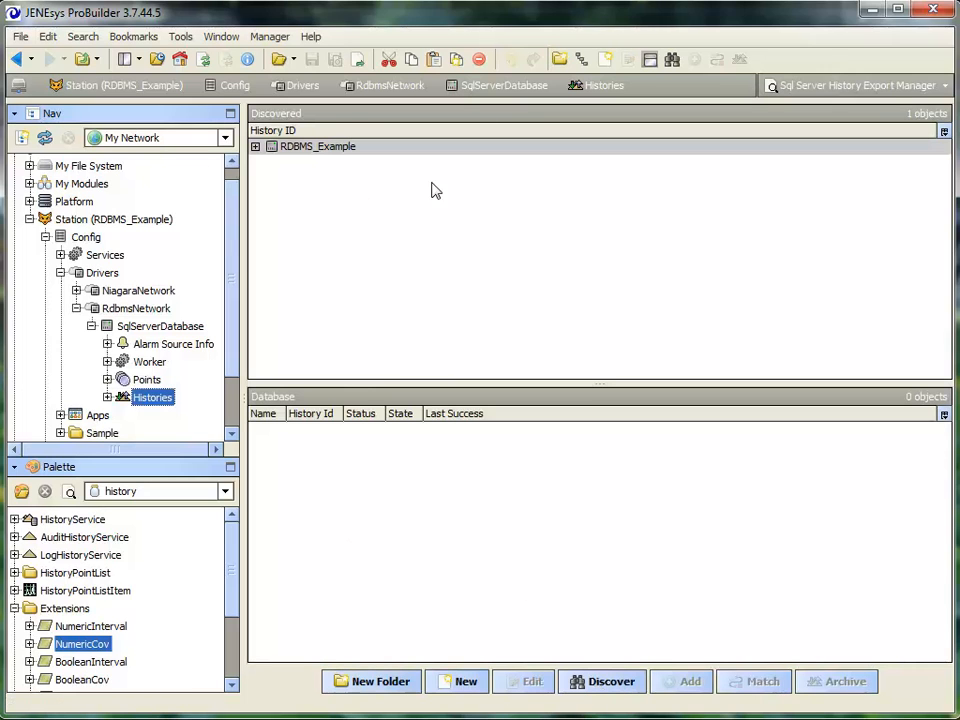
# Step: Start adding an export for the discovered Temp history under RDBMS_Example
pyautogui.click(255, 147)
pyautogui.click(313, 197)
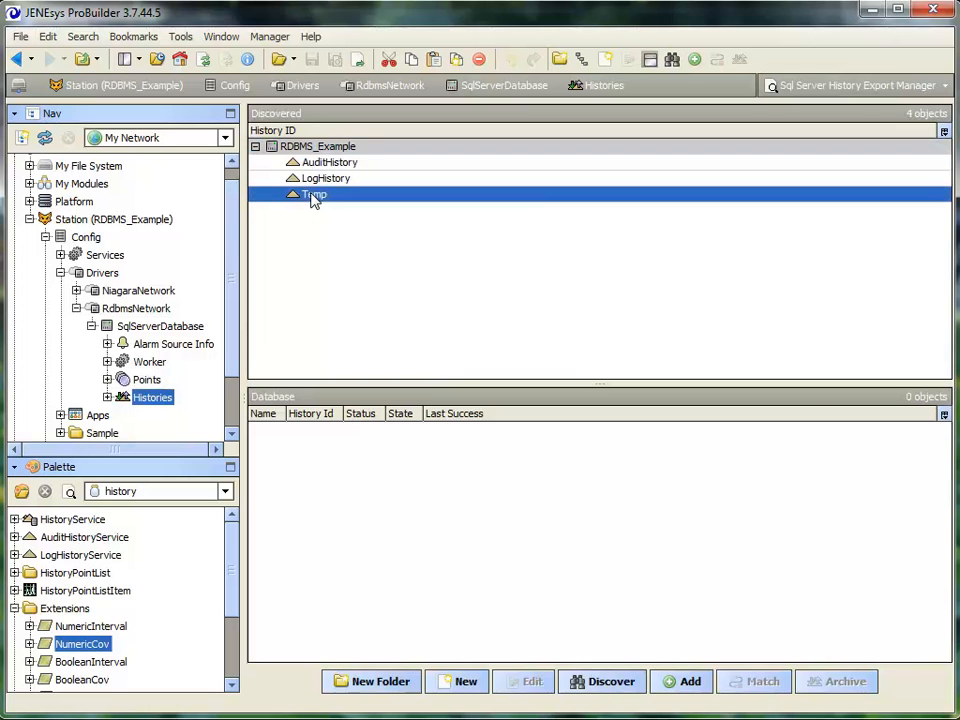
pyautogui.doubleClick(313, 197)
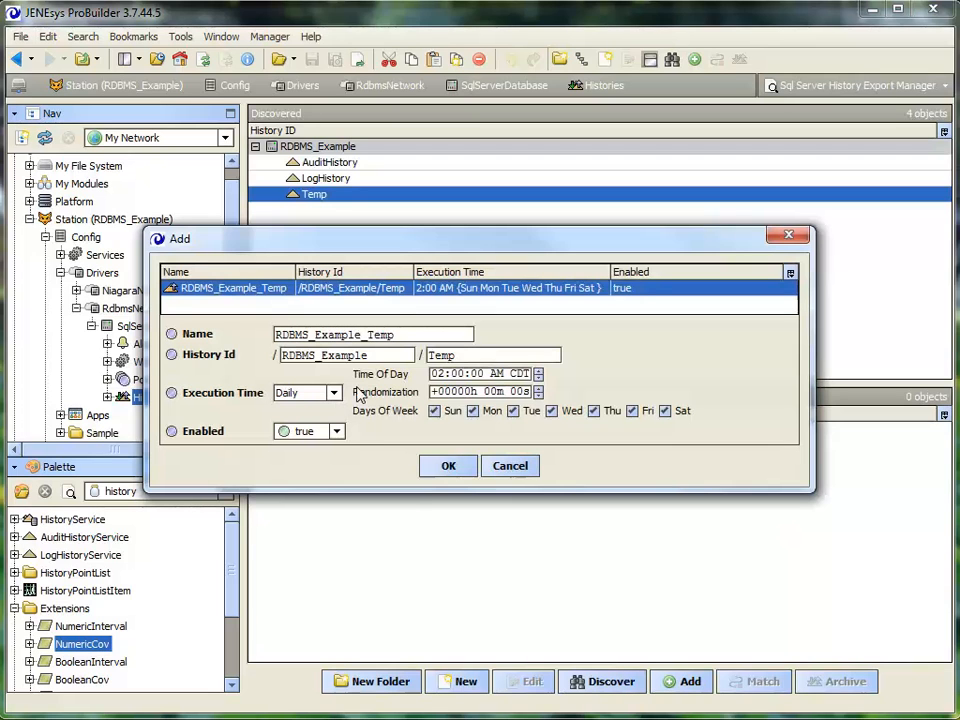
# Step: Set the Temp export's execution time to Interval with 0 minutes, adjust the interval's seconds, and add the export to the database
pyautogui.click(333, 393)
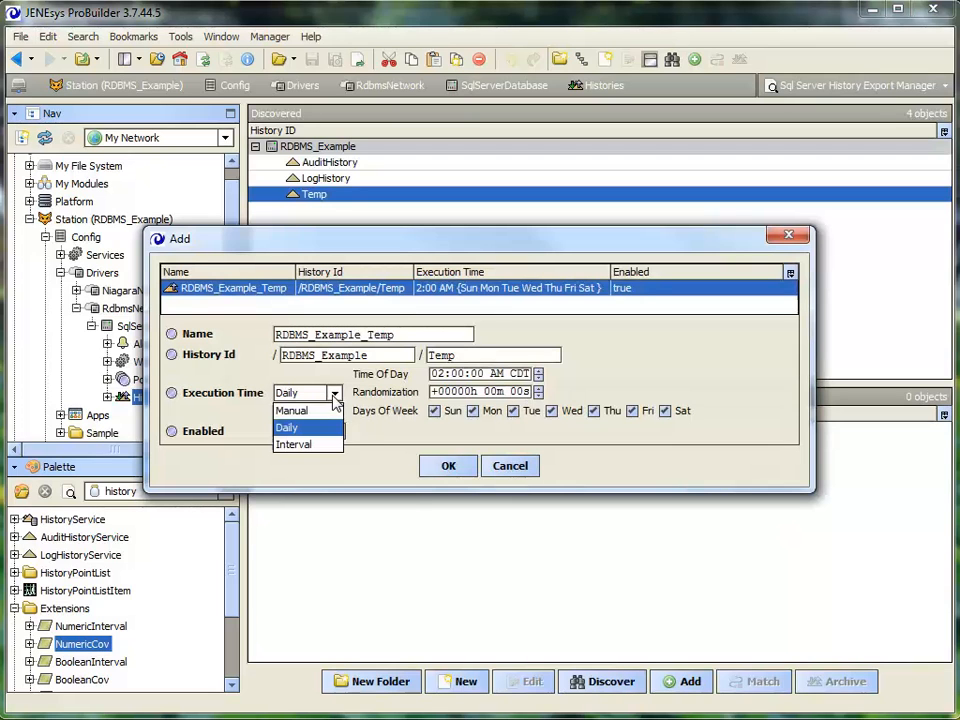
pyautogui.click(293, 444)
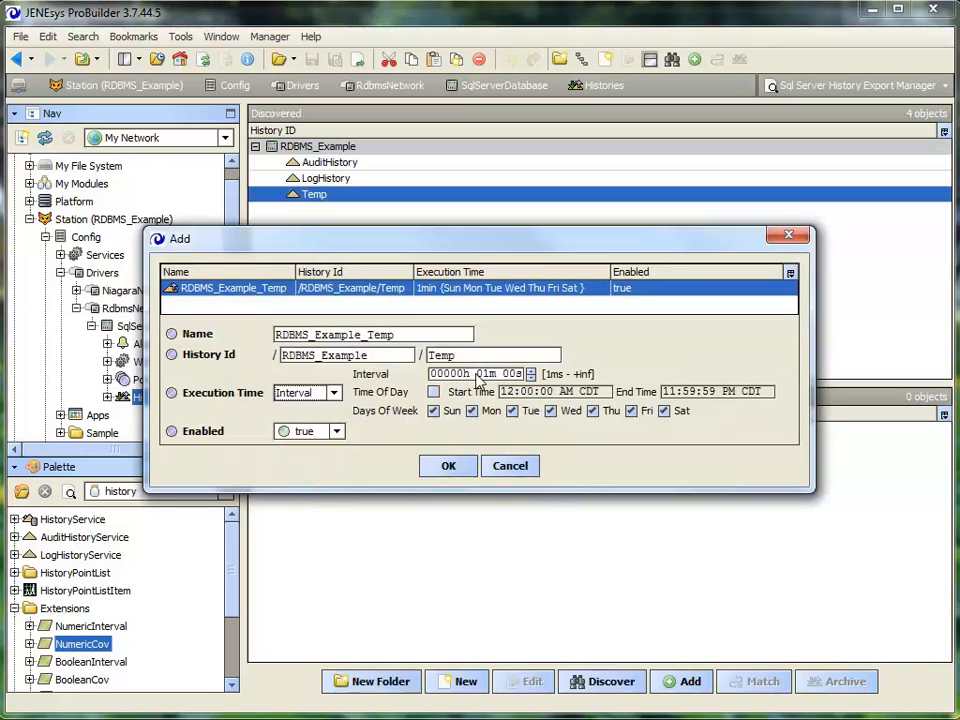
pyautogui.write('0')
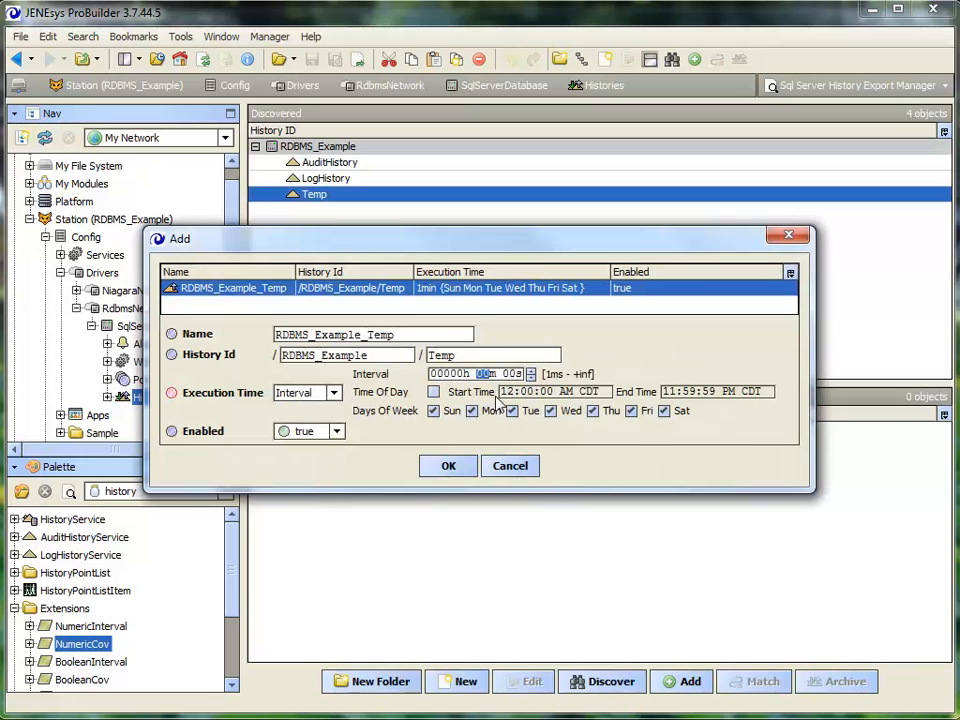
pyautogui.click(511, 373)
pyautogui.write('0')
pyautogui.click(448, 467)
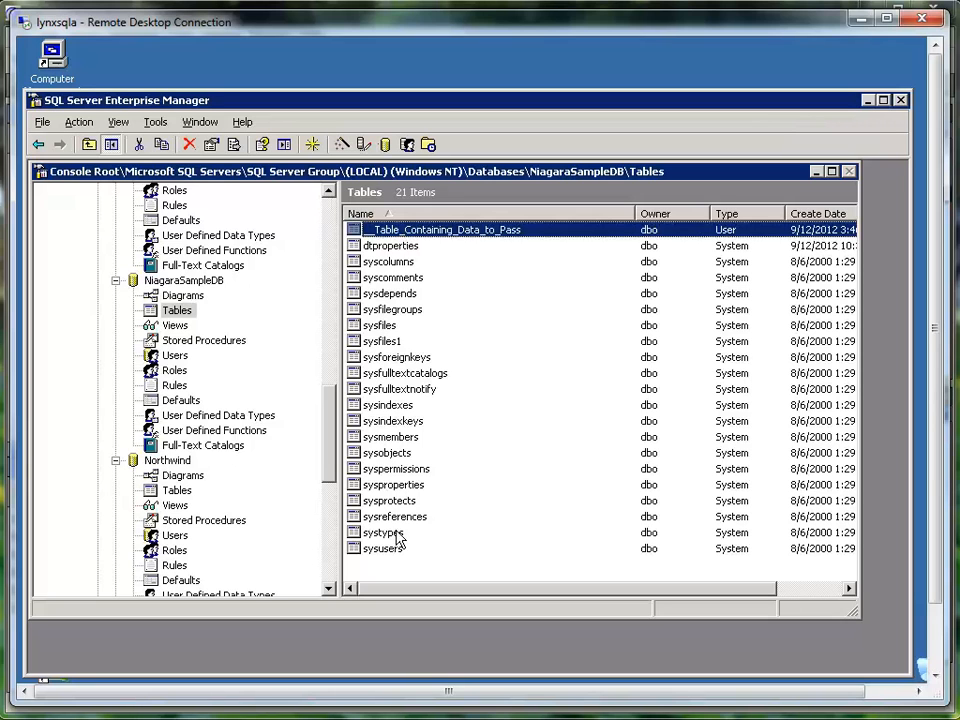
# Step: Refresh NiagaraSampleDB's tables in SQL Server Enterprise Manager and review all rows of RDBMS_EXAMPLE_TEMP, closing the data view when done
pyautogui.rightClick(186, 313)
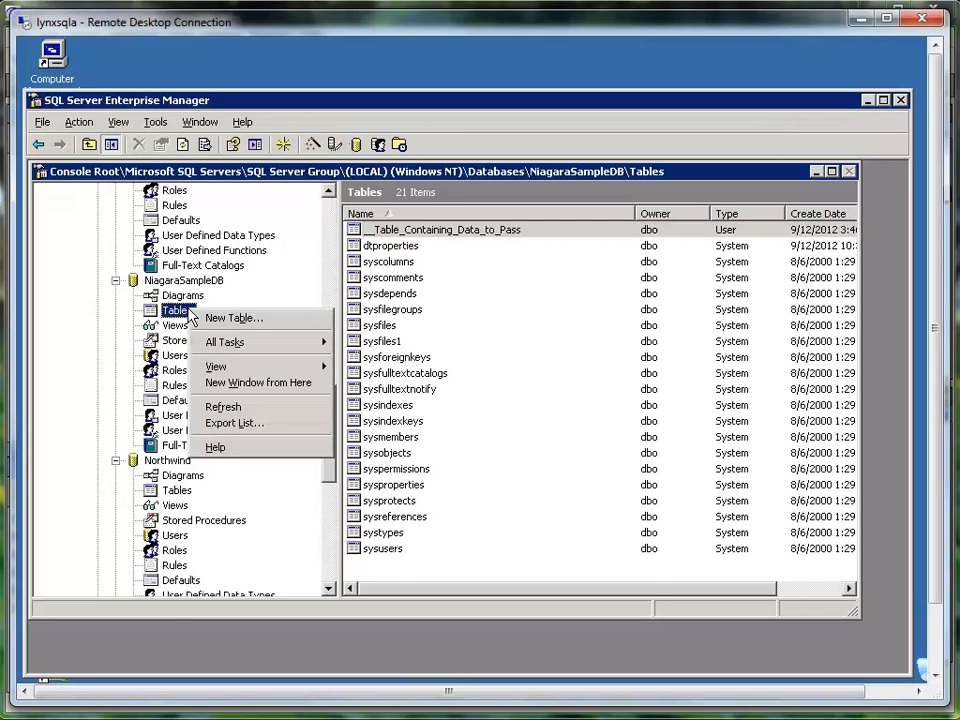
pyautogui.click(238, 407)
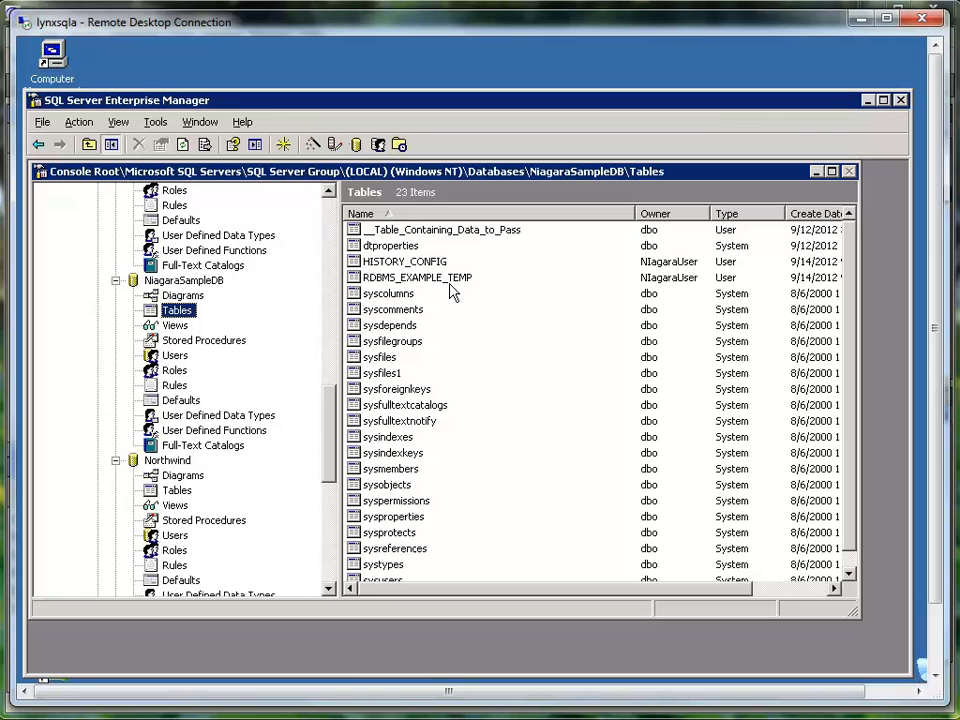
pyautogui.rightClick(450, 283)
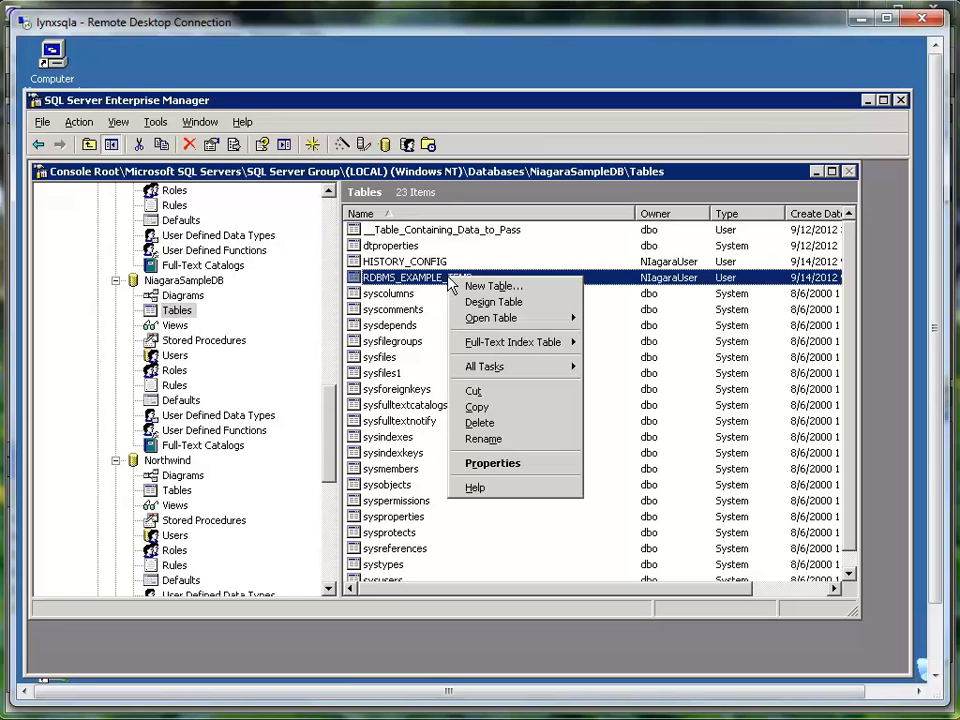
pyautogui.moveTo(498, 318)
pyautogui.click(622, 318)
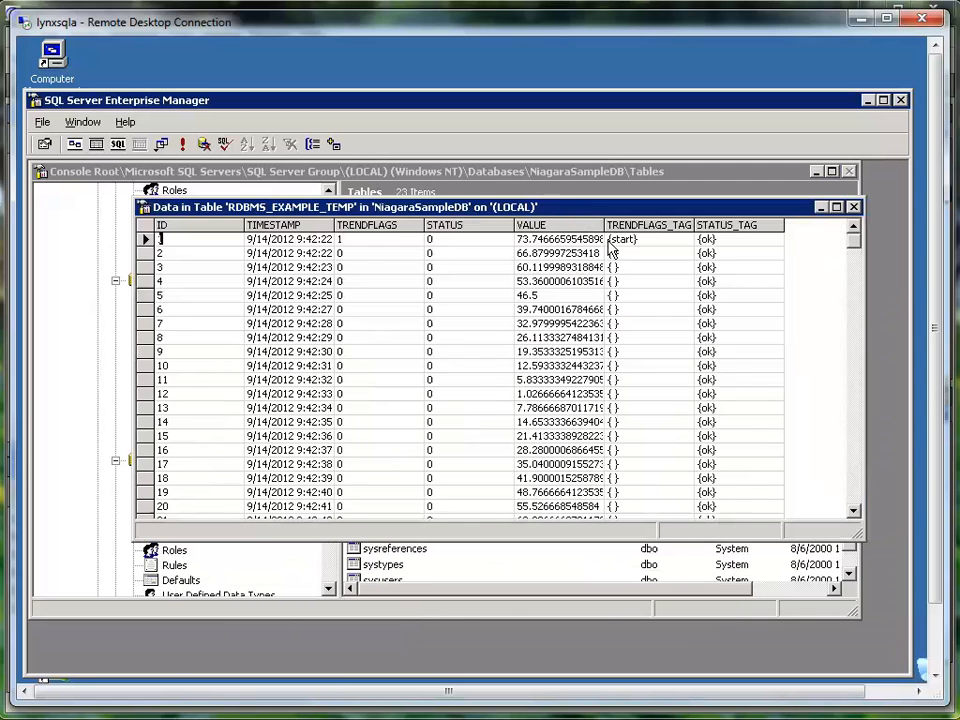
pyautogui.click(856, 495)
pyautogui.click(856, 495)
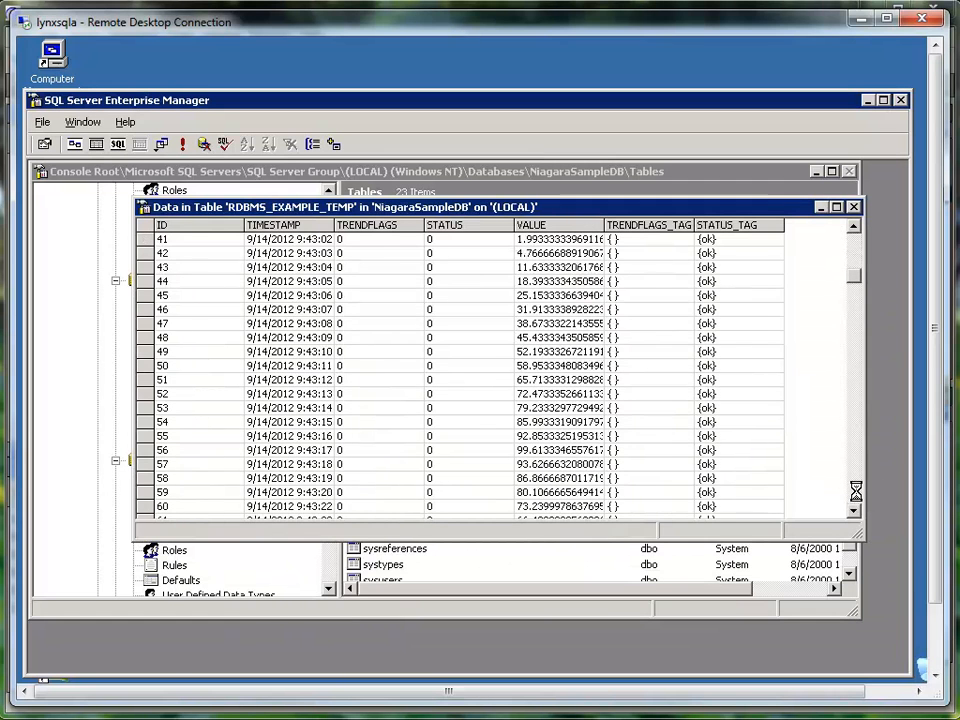
pyautogui.click(856, 495)
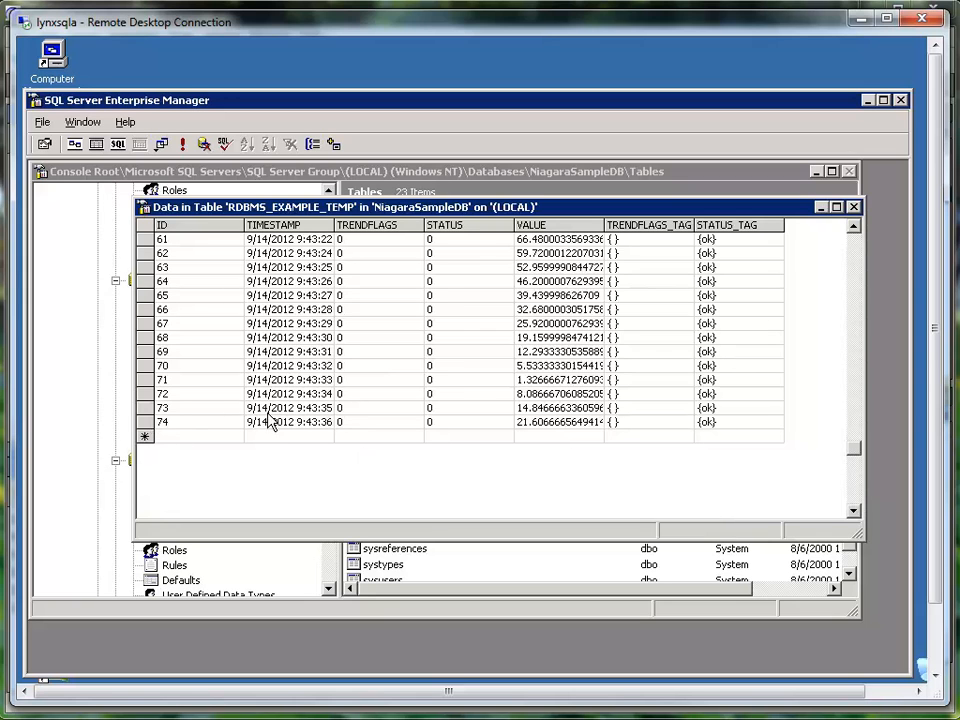
pyautogui.click(853, 208)
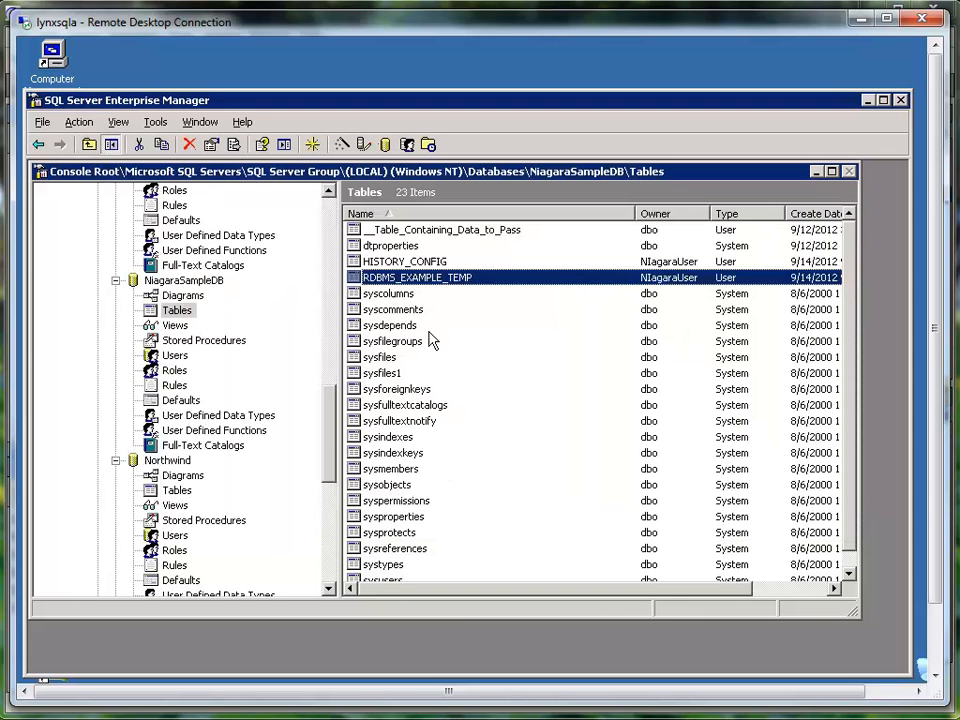
# Step: Reopen all rows of RDBMS_EXAMPLE_TEMP to check for newly exported records, and close the data view
pyautogui.rightClick(437, 276)
pyautogui.moveTo(480, 314)
pyautogui.click(610, 315)
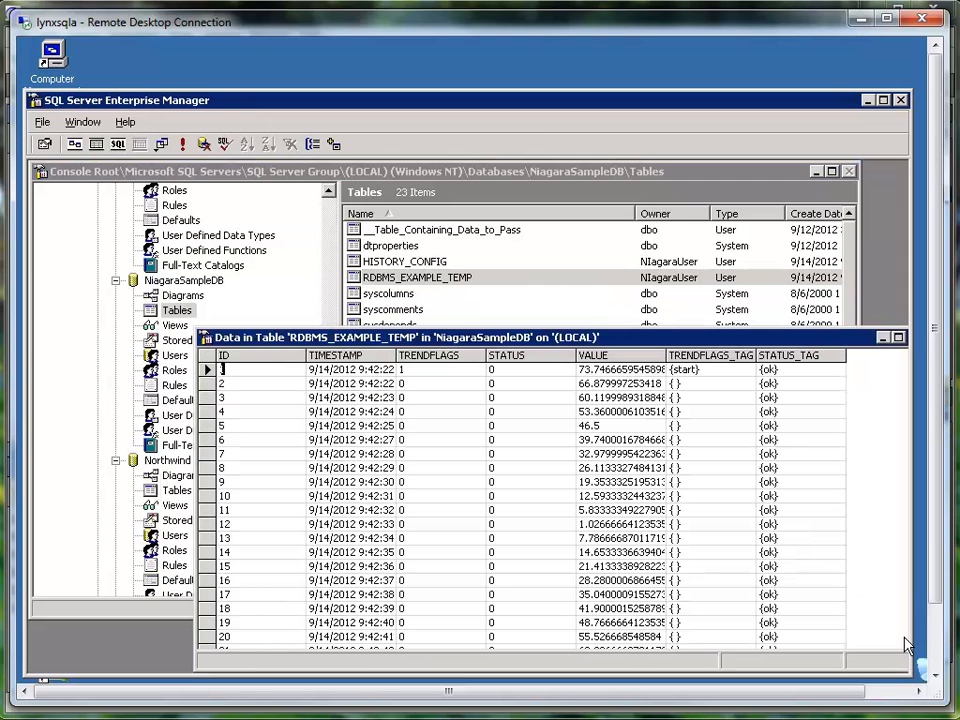
pyautogui.moveTo(690, 341); pyautogui.dragTo(593, 246)
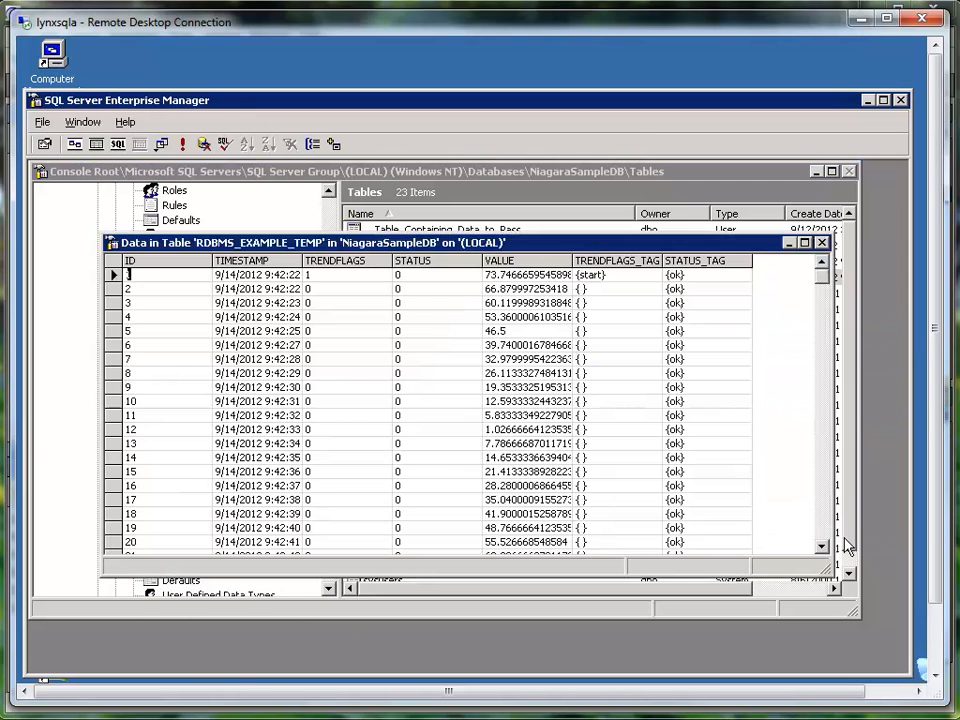
pyautogui.click(827, 533)
pyautogui.click(827, 533)
pyautogui.click(827, 534)
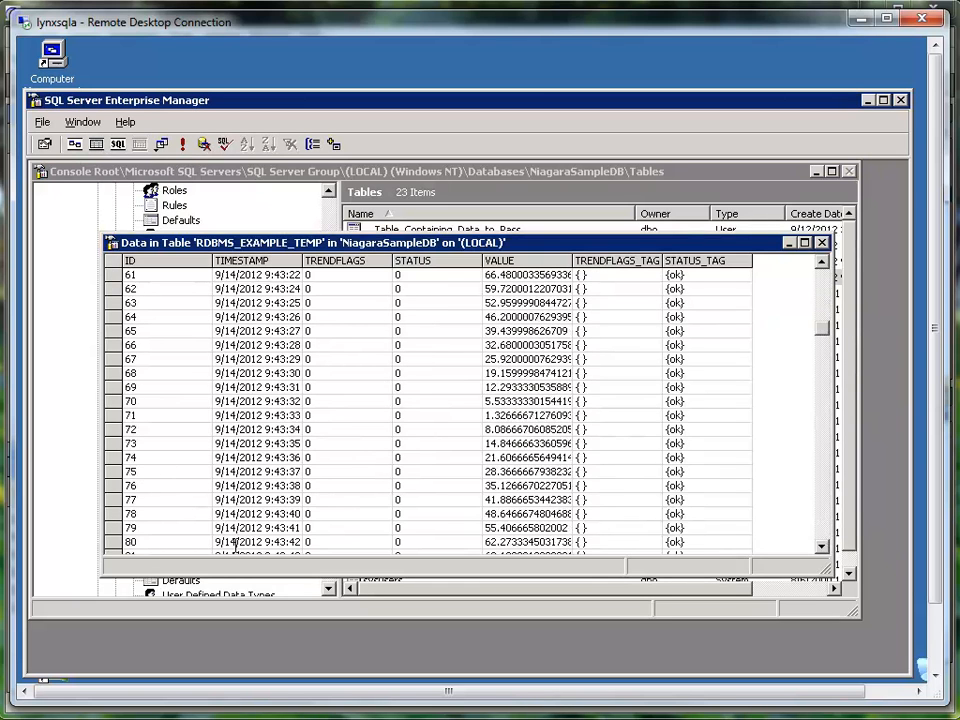
pyautogui.click(826, 541)
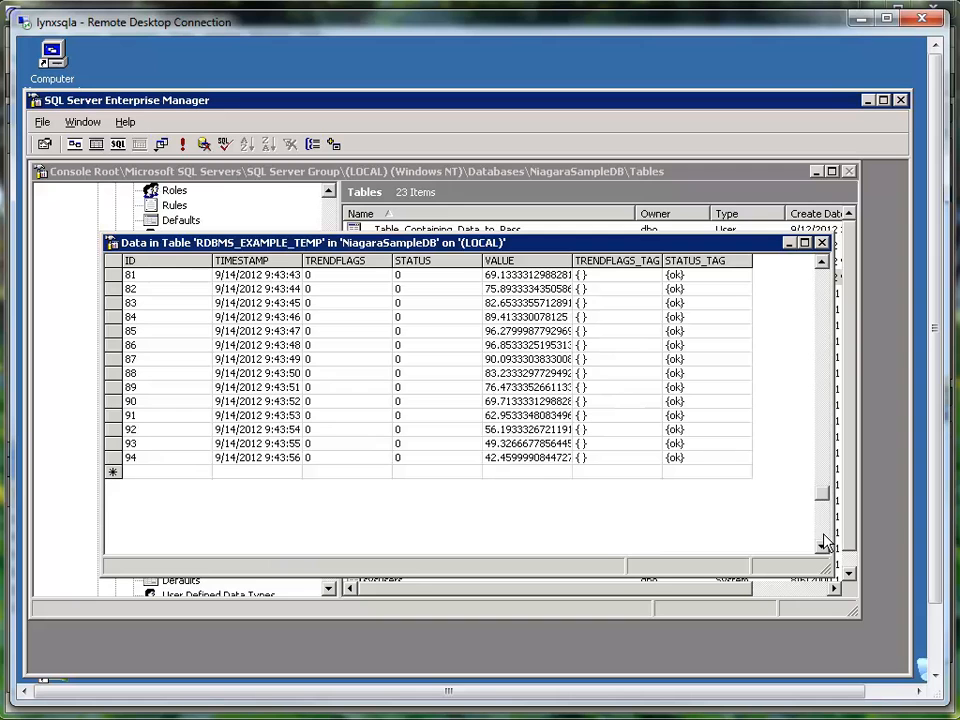
pyautogui.click(822, 243)
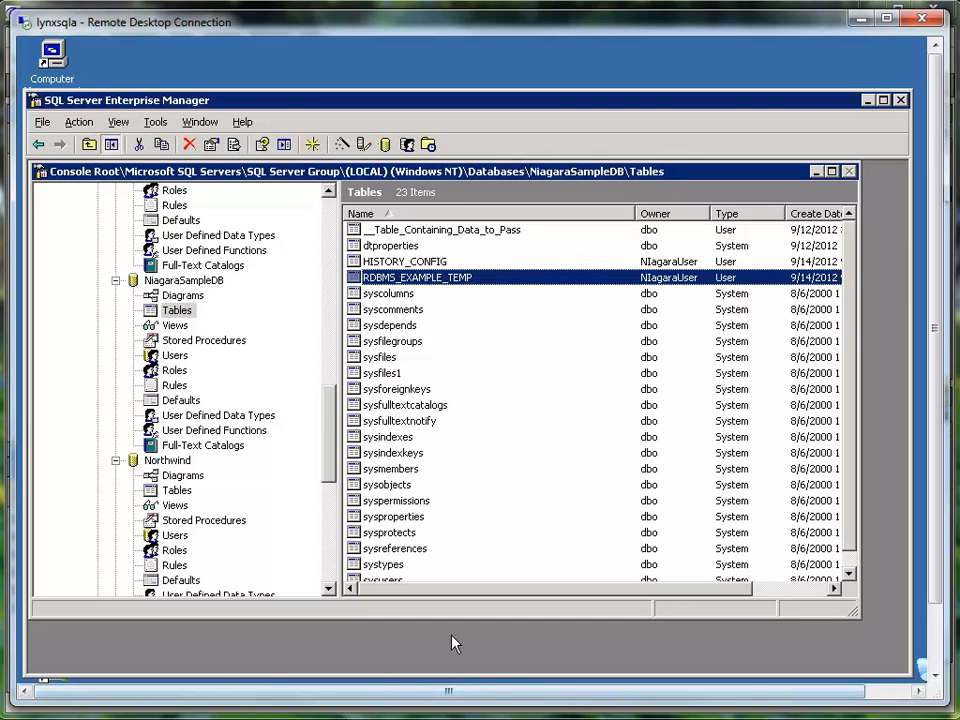
# Step: Switch back to JENEsys ProBuilder and examine the RDBMS_Example histories in the station's History space, collapsing it when done
pyautogui.moveTo(427, 716)
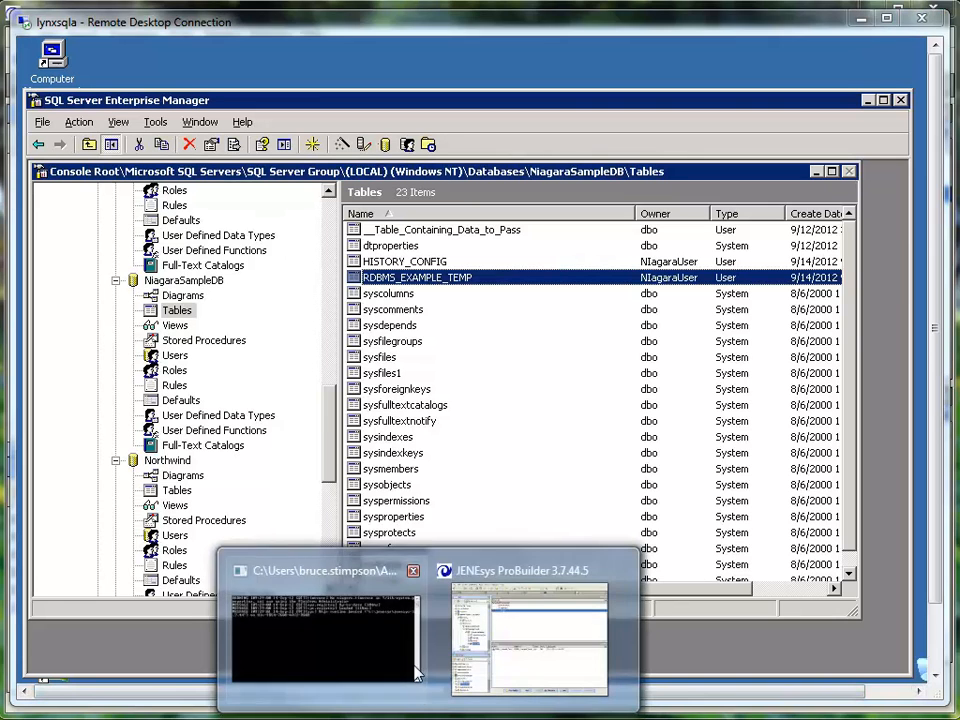
pyautogui.click(519, 647)
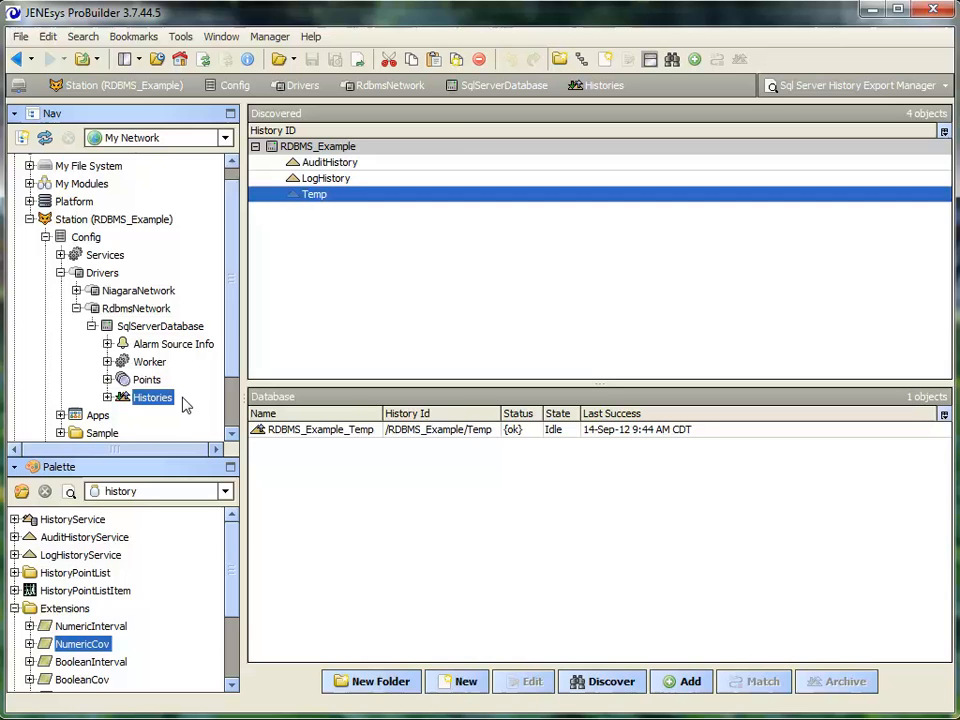
pyautogui.scroll(-2, 236, 336)
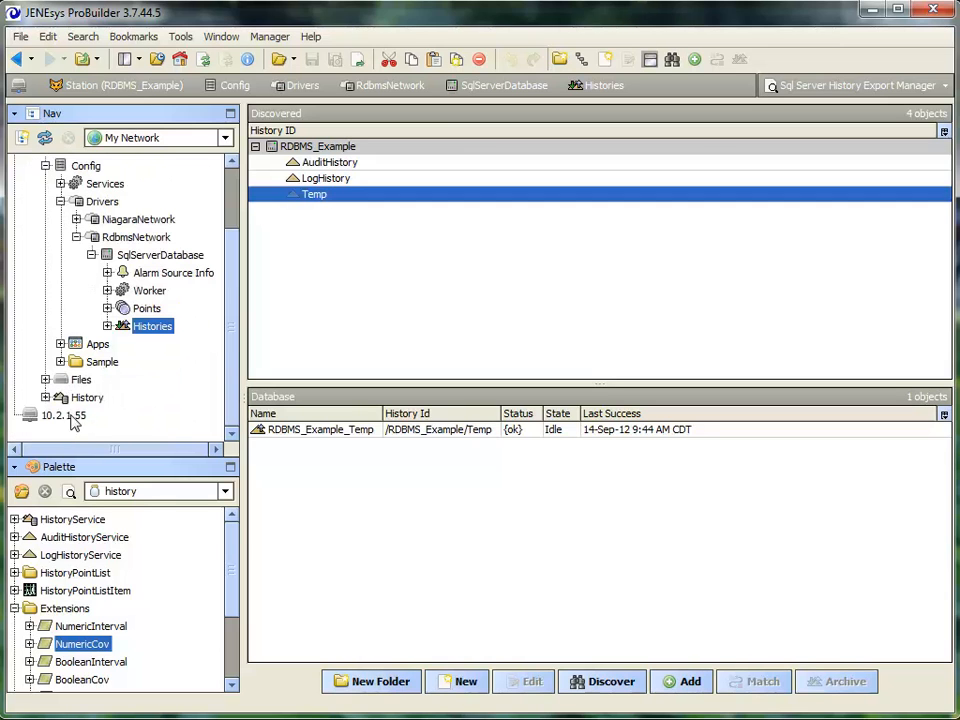
pyautogui.click(45, 397)
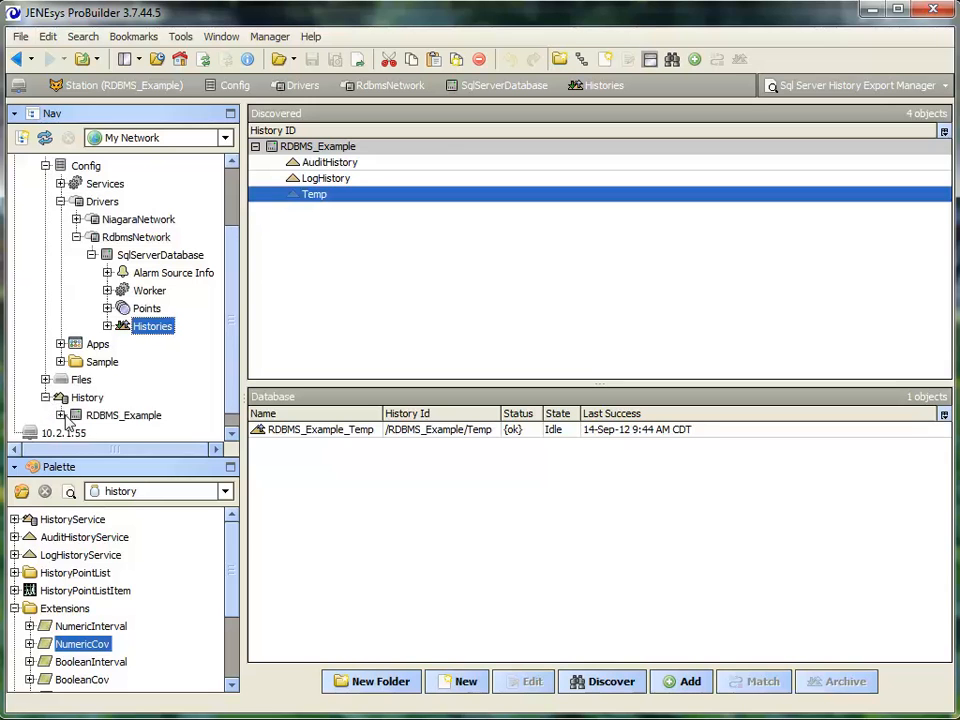
pyautogui.click(60, 415)
pyautogui.scroll(-2, 215, 400)
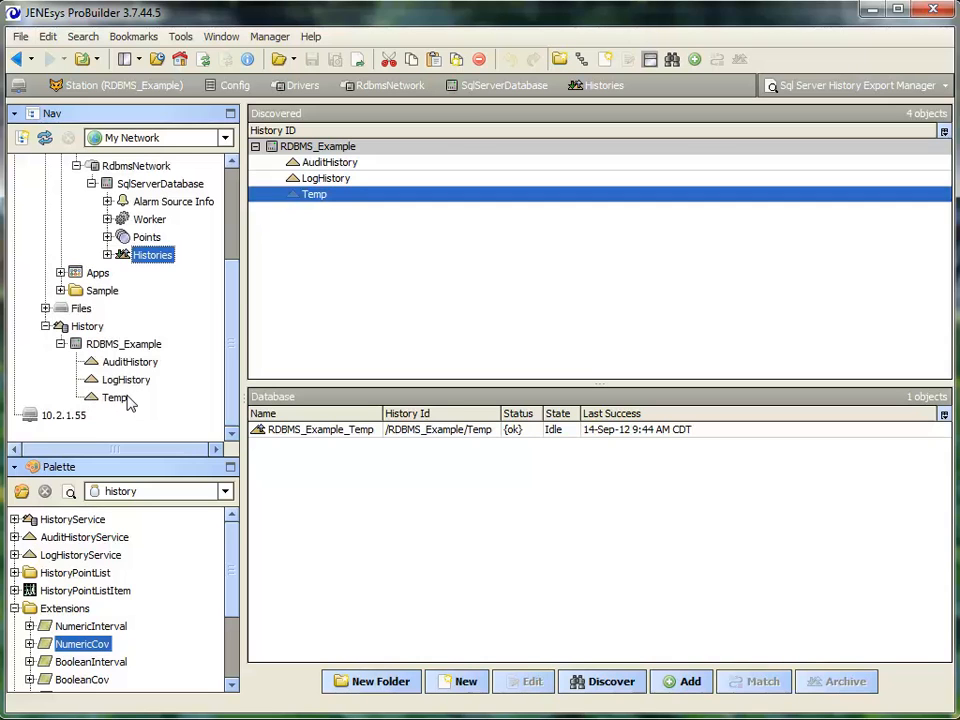
pyautogui.click(61, 345)
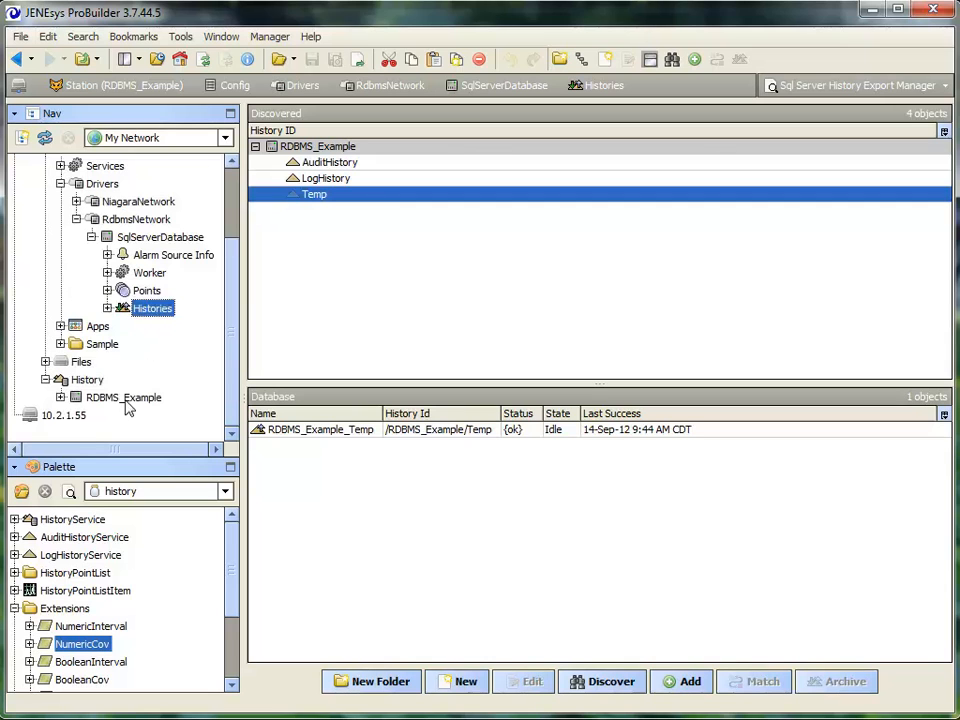
pyautogui.click(50, 375)
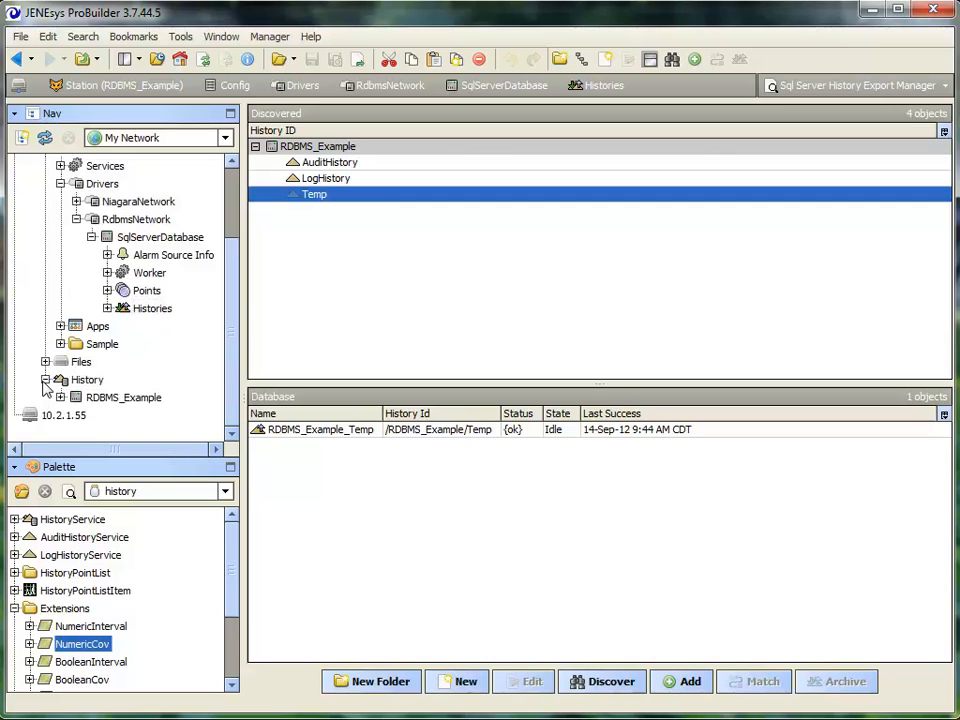
pyautogui.click(45, 384)
pyautogui.moveTo(238, 364); pyautogui.dragTo(238, 310)
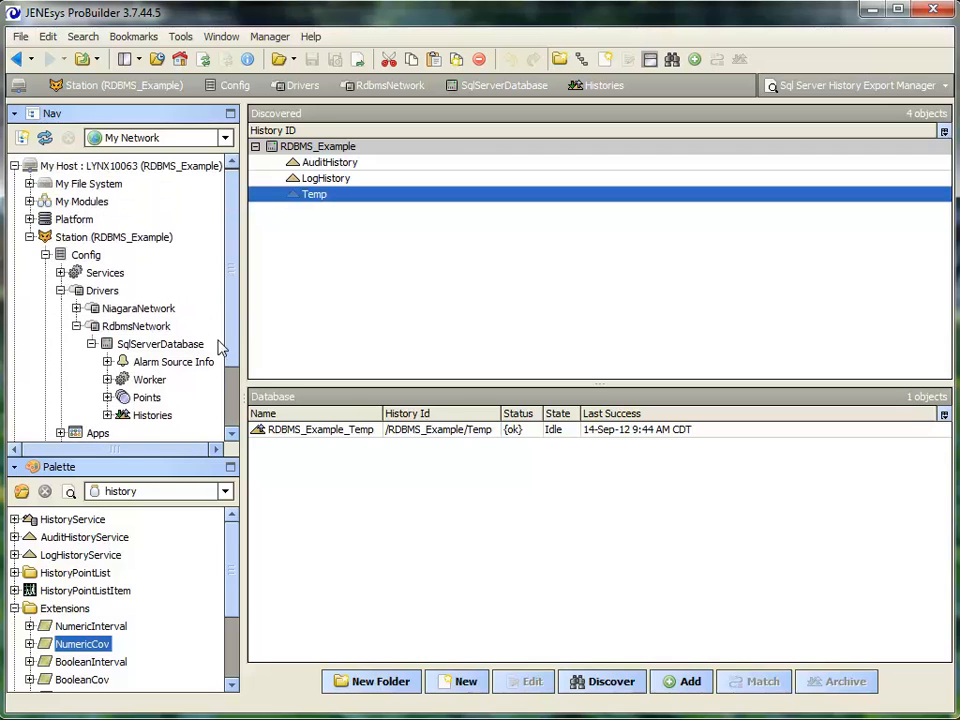
pyautogui.moveTo(236, 315); pyautogui.dragTo(240, 377)
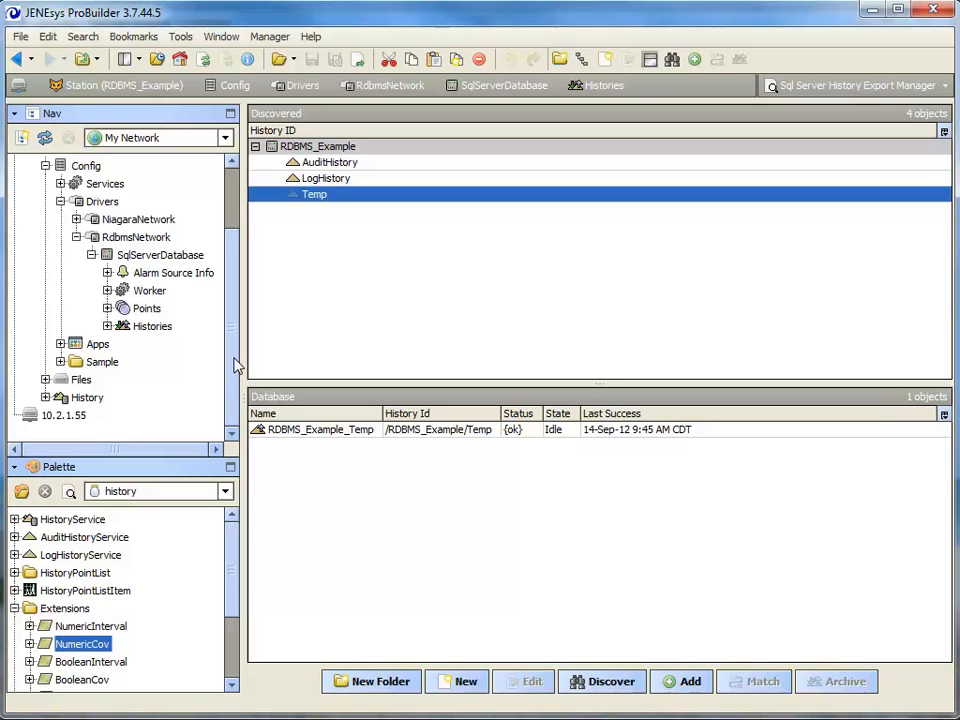
pyautogui.click(226, 491)
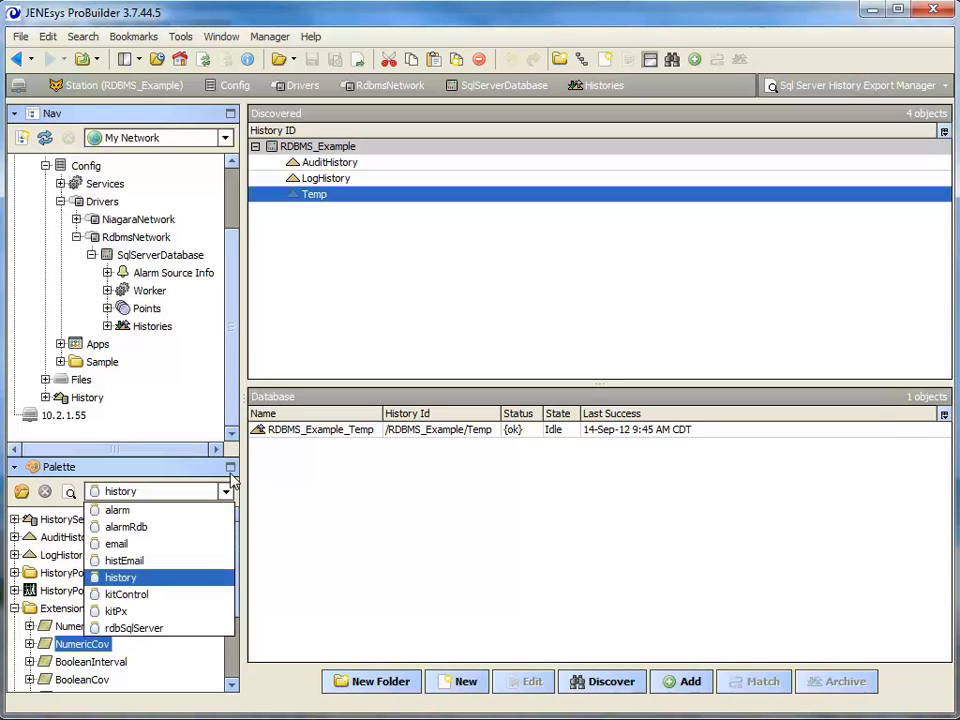
pyautogui.click(238, 313)
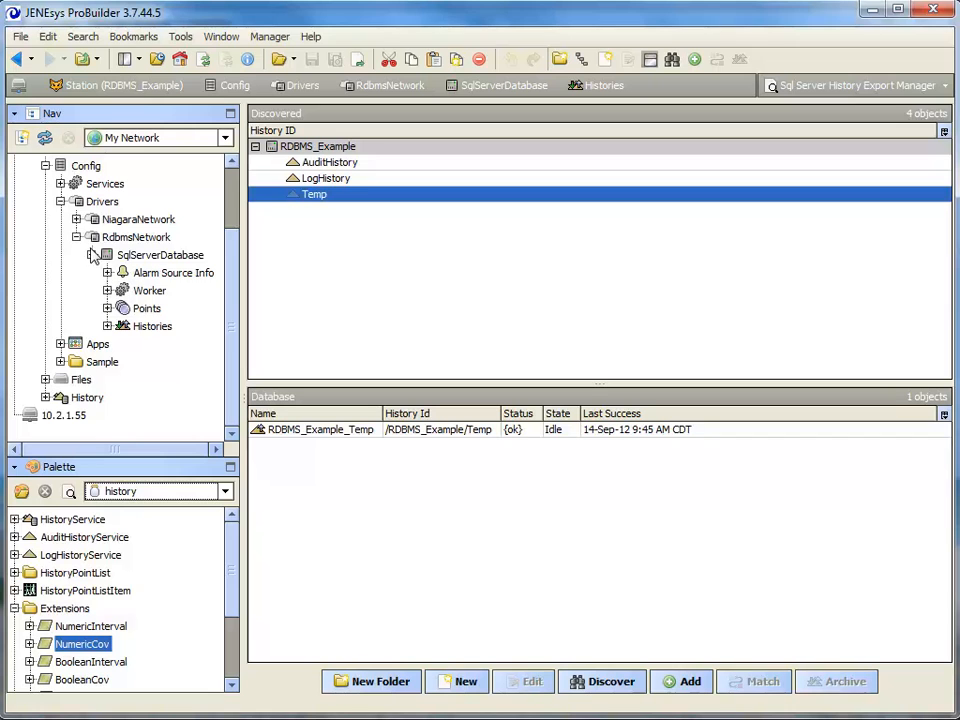
# Step: Open the station's Services with AlarmService expanded, and load the alarmRdb palette
pyautogui.click(91, 255)
pyautogui.click(61, 255)
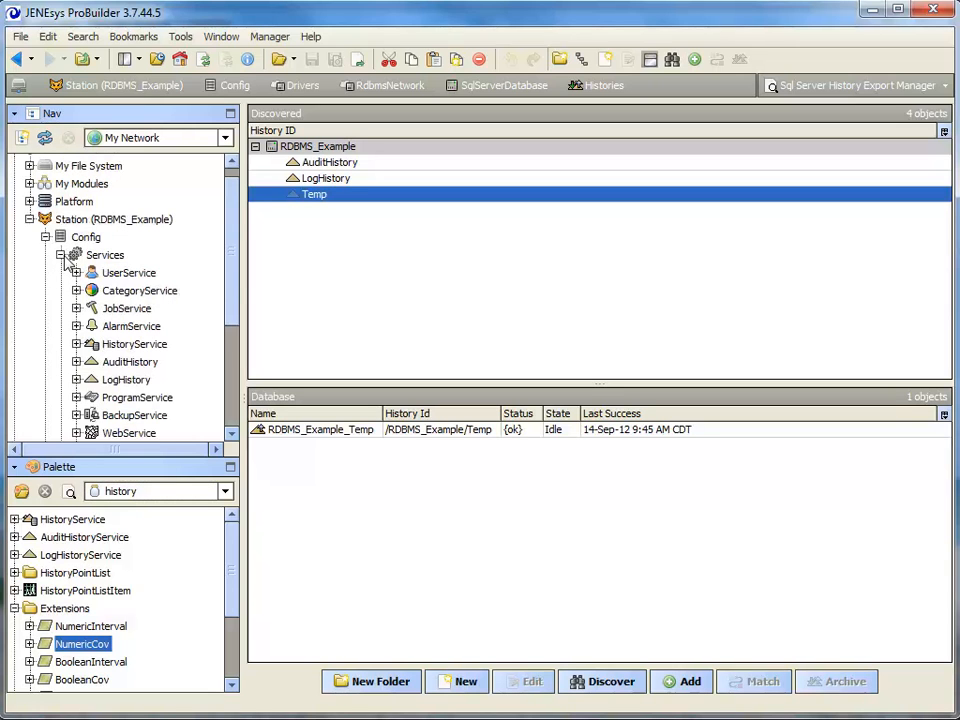
pyautogui.scroll(-1, 128, 212)
pyautogui.doubleClick(105, 201)
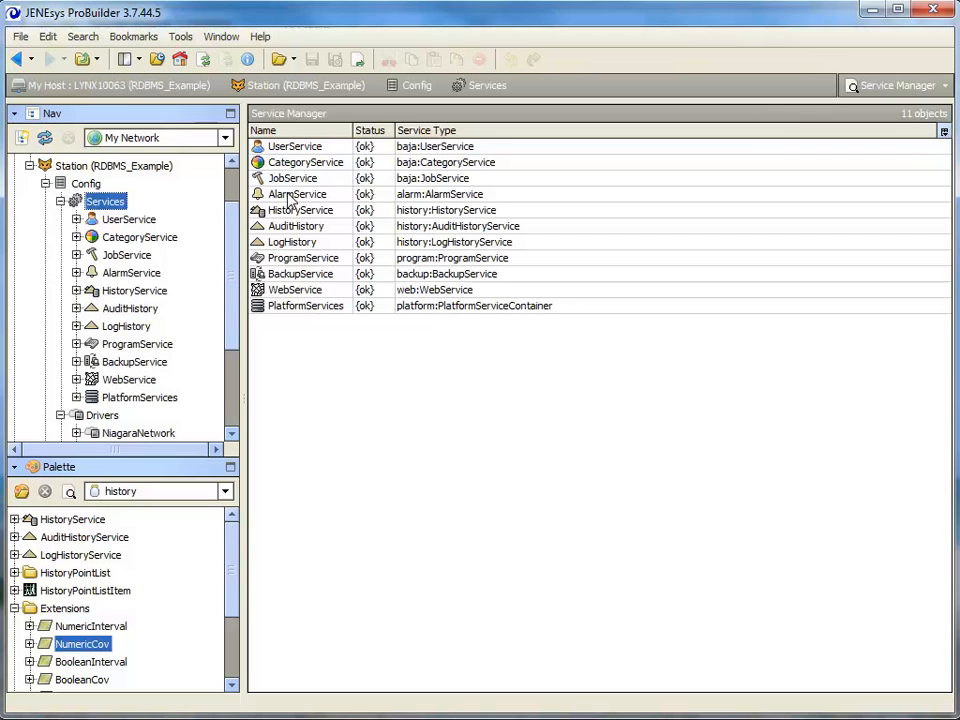
pyautogui.click(290, 196)
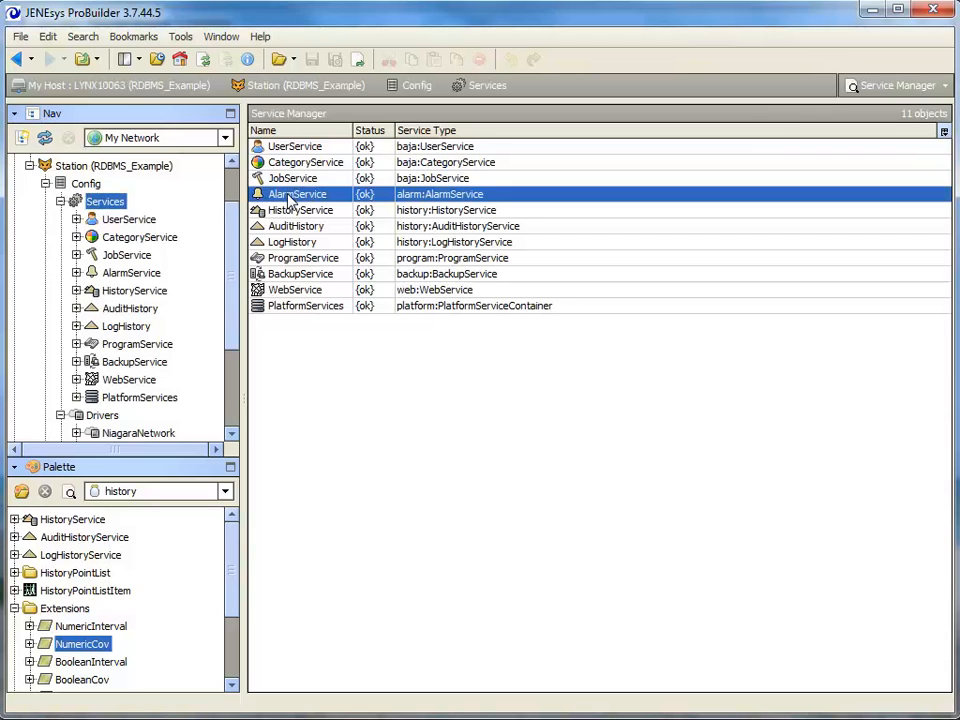
pyautogui.click(76, 273)
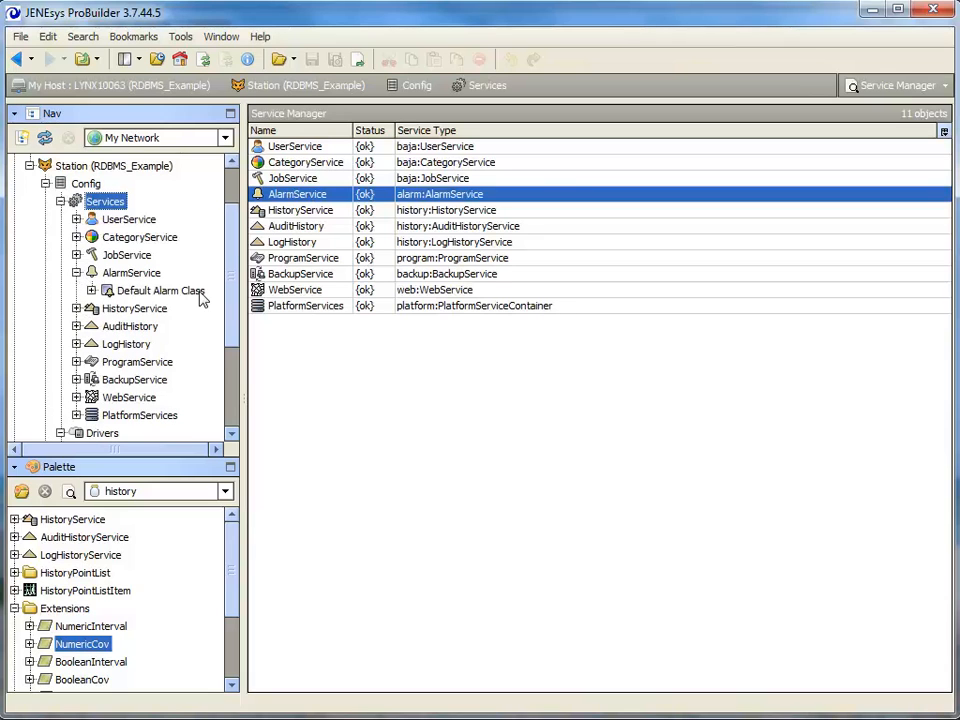
pyautogui.click(227, 497)
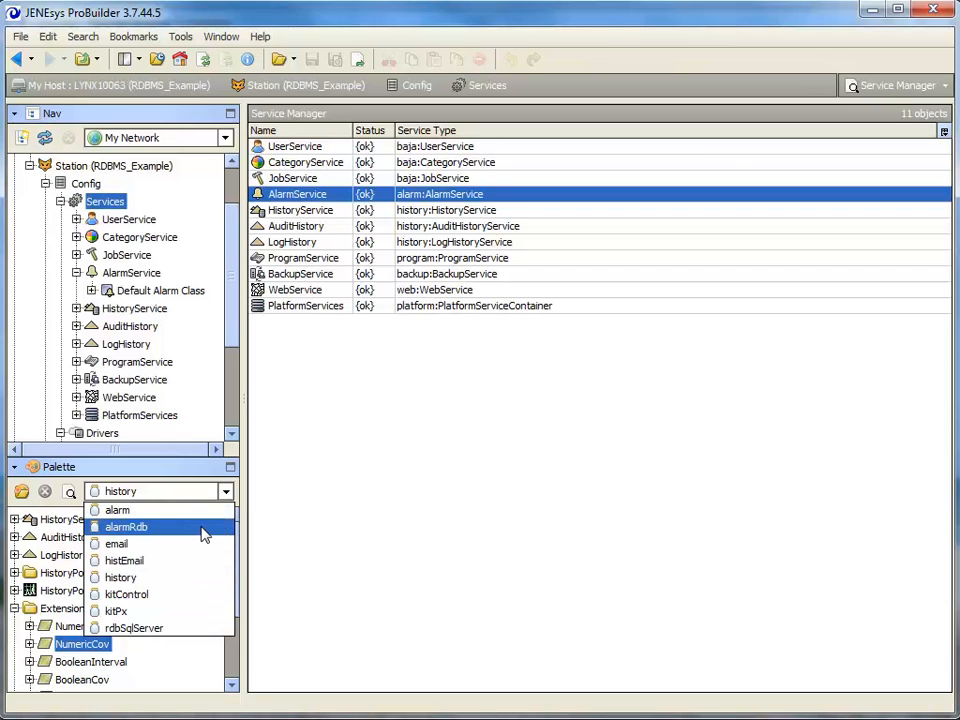
pyautogui.click(203, 535)
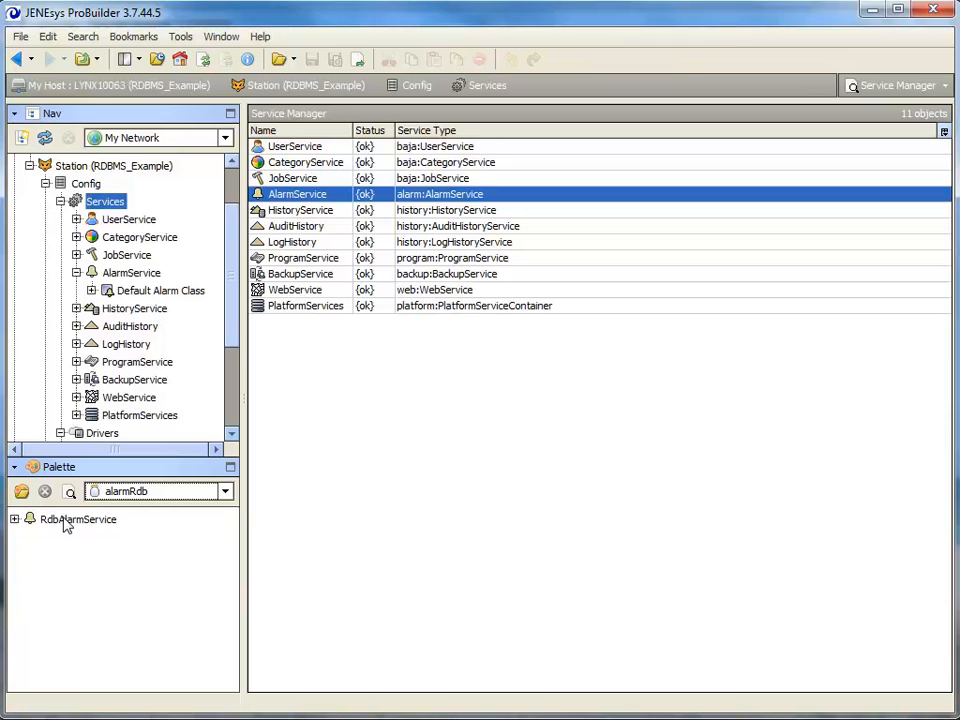
# Step: Add the RdbAlarmService from the alarmRdb palette to the station's Services, keeping its default name
pyautogui.click(15, 520)
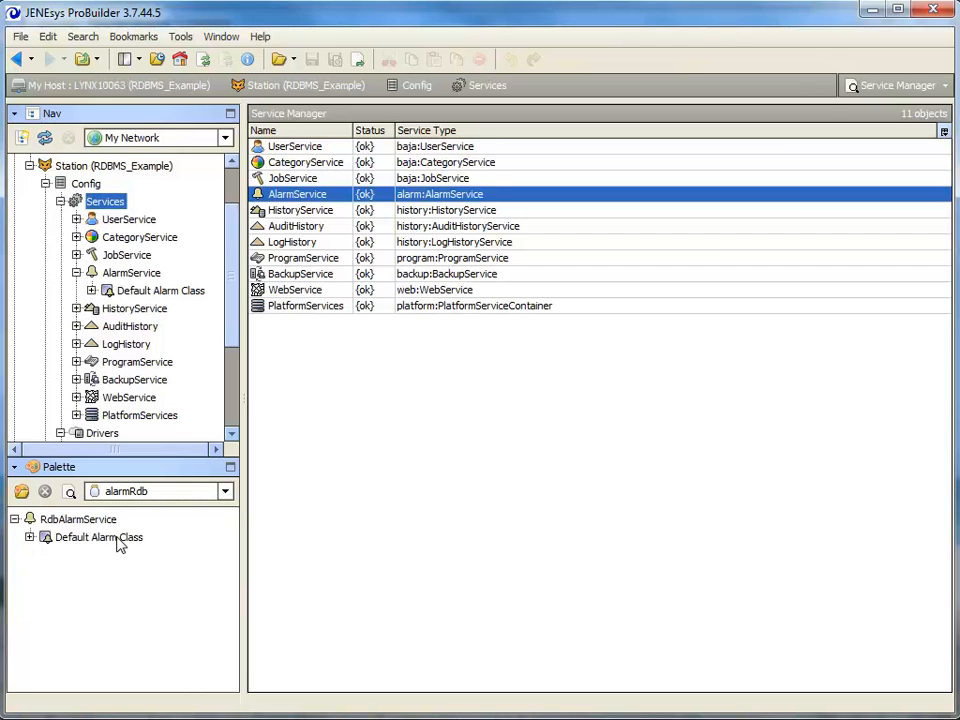
pyautogui.moveTo(79, 521); pyautogui.dragTo(52, 203)
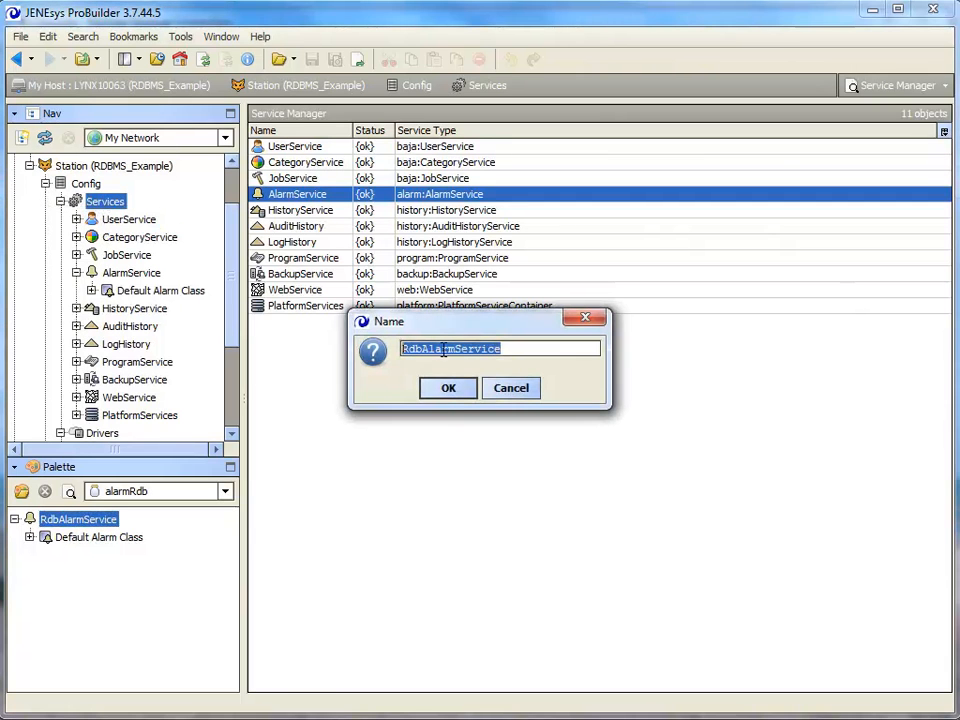
pyautogui.click(448, 389)
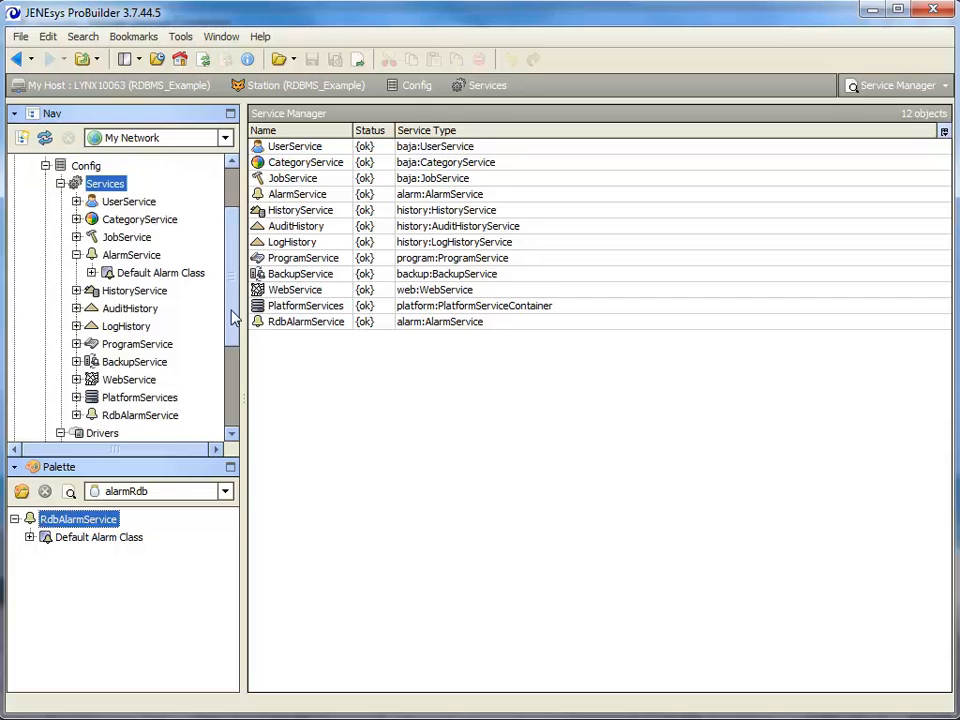
# Step: Expand the new RdbAlarmService under Services and delete the original AlarmService from the station
pyautogui.moveTo(231, 317); pyautogui.dragTo(231, 332)
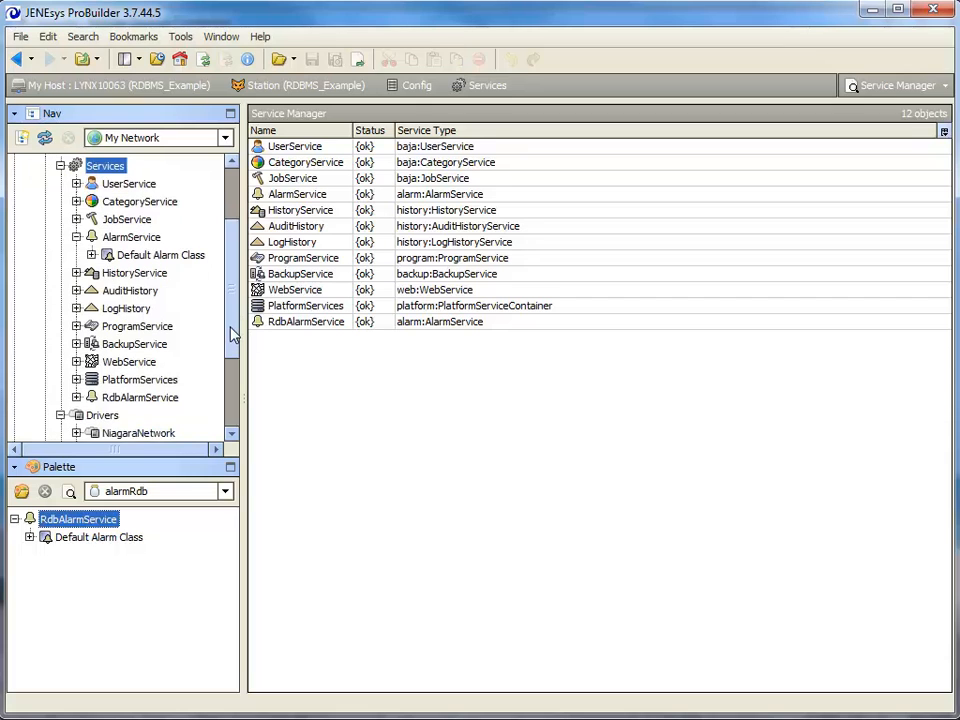
pyautogui.click(76, 397)
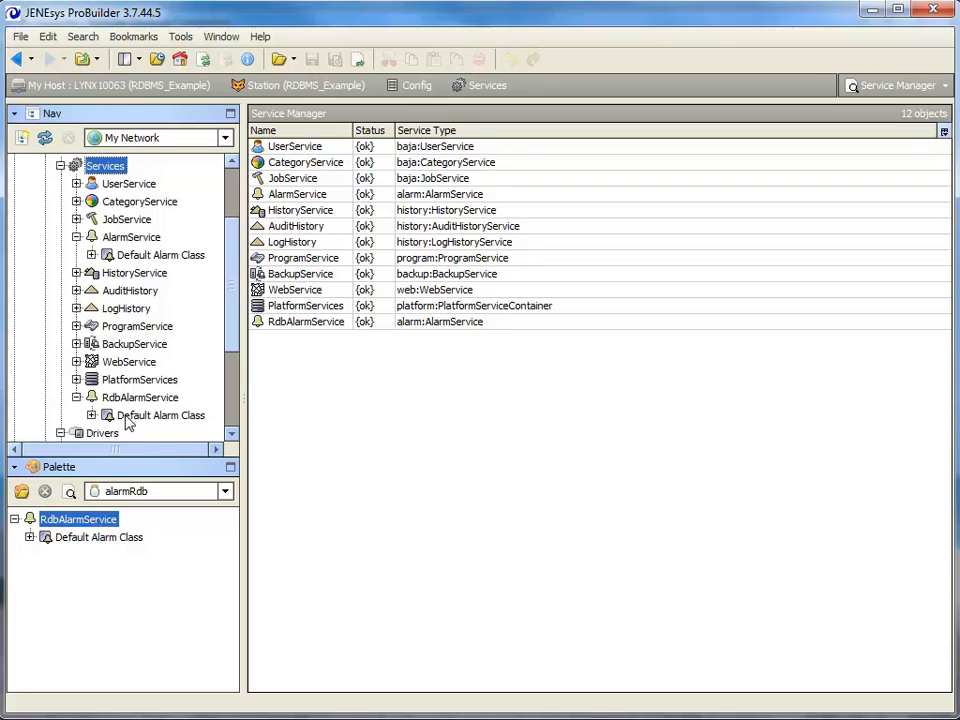
pyautogui.rightClick(133, 241)
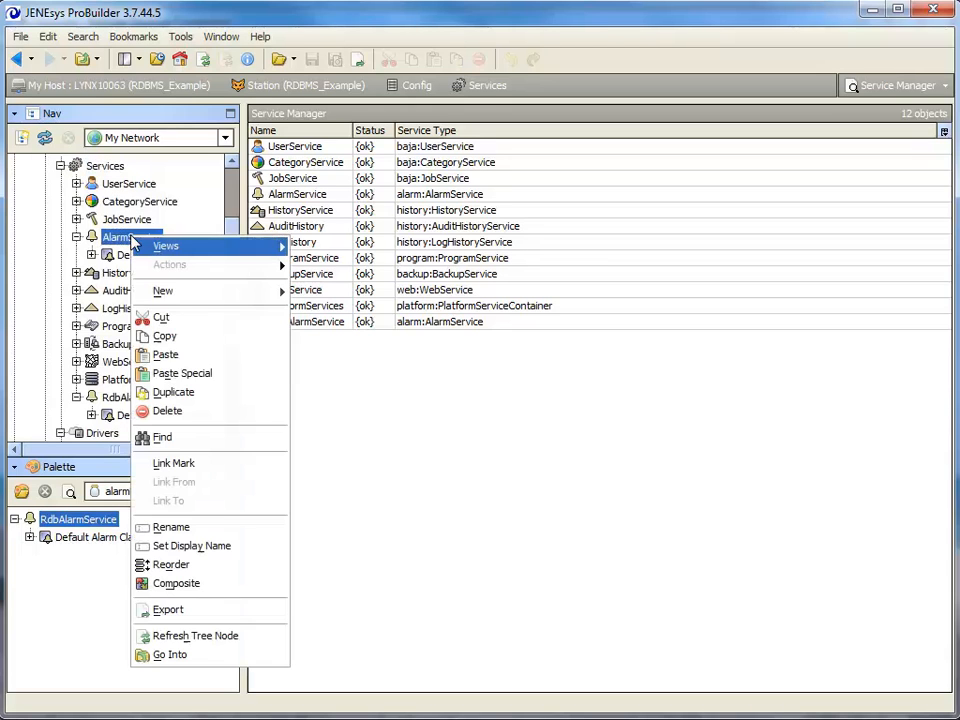
pyautogui.click(190, 418)
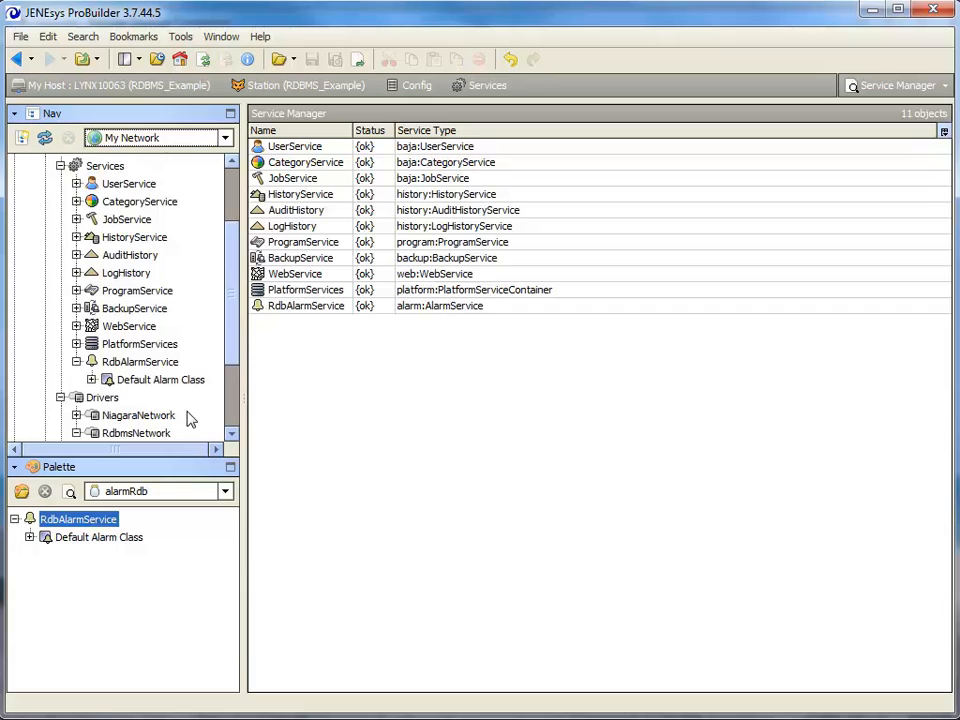
# Step: Open RdbAlarmService's property sheet, set its Driver to SqlServerDatabase, and save the change
pyautogui.rightClick(145, 364)
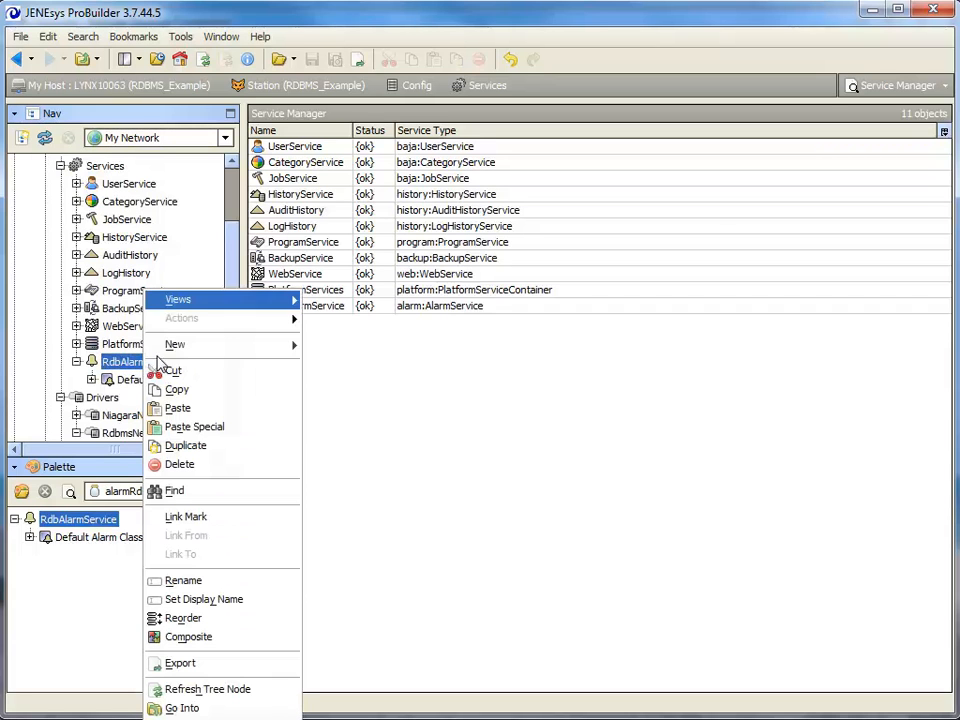
pyautogui.moveTo(238, 304)
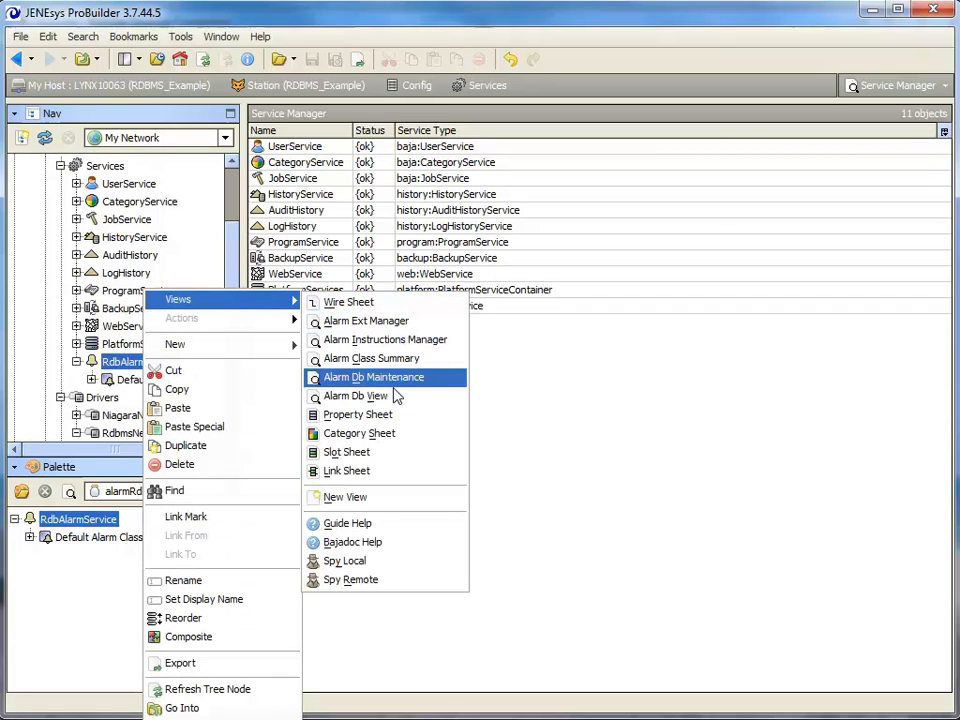
pyautogui.click(398, 414)
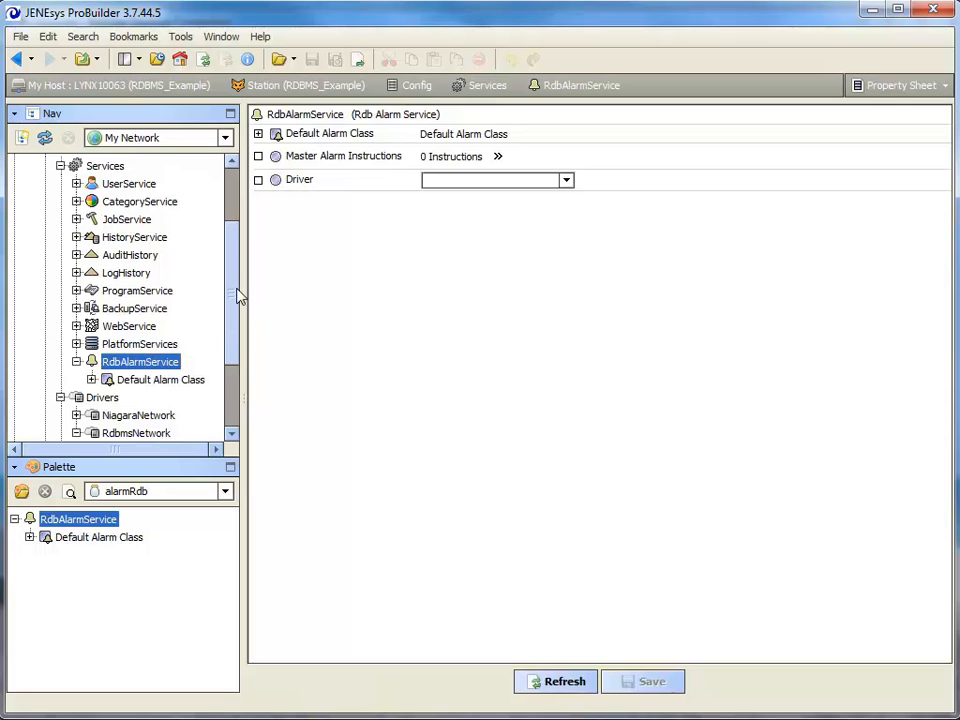
pyautogui.scroll(-1, 228, 333)
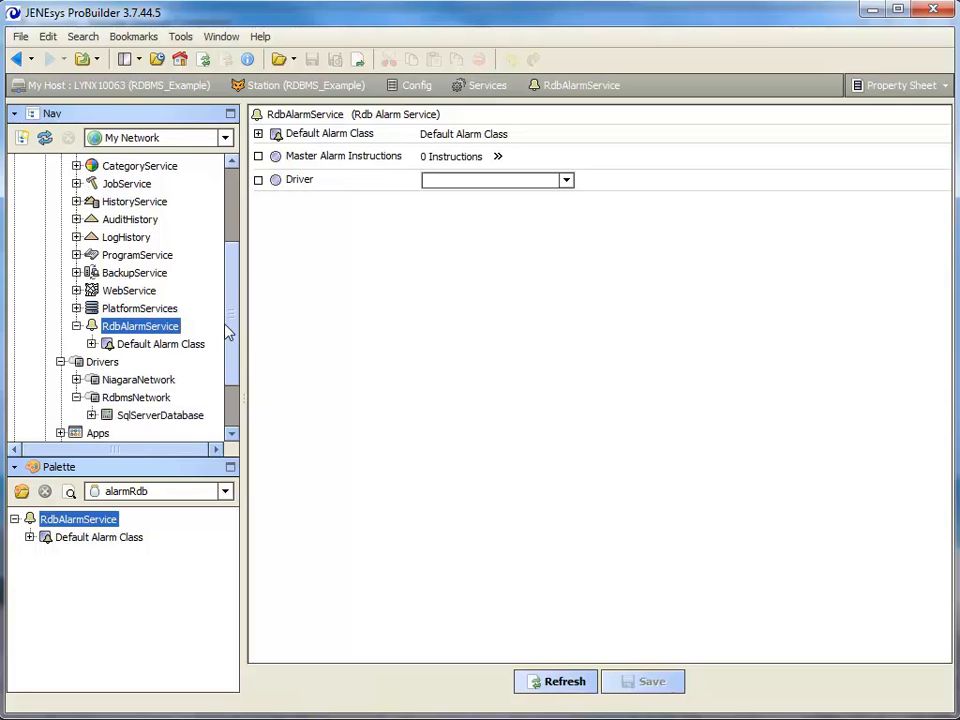
pyautogui.click(566, 181)
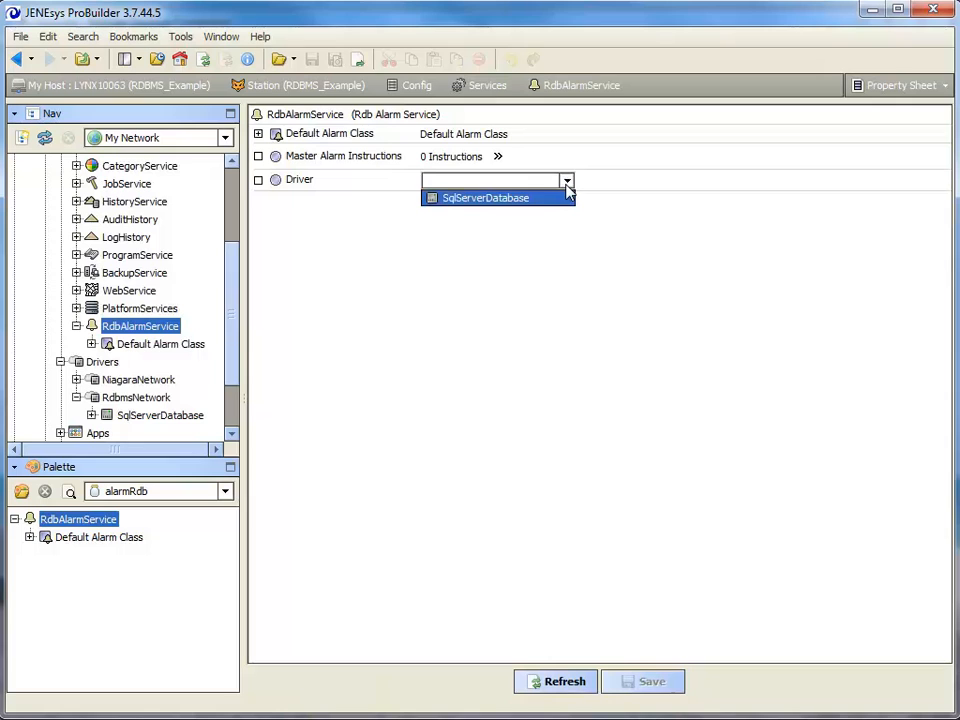
pyautogui.click(520, 207)
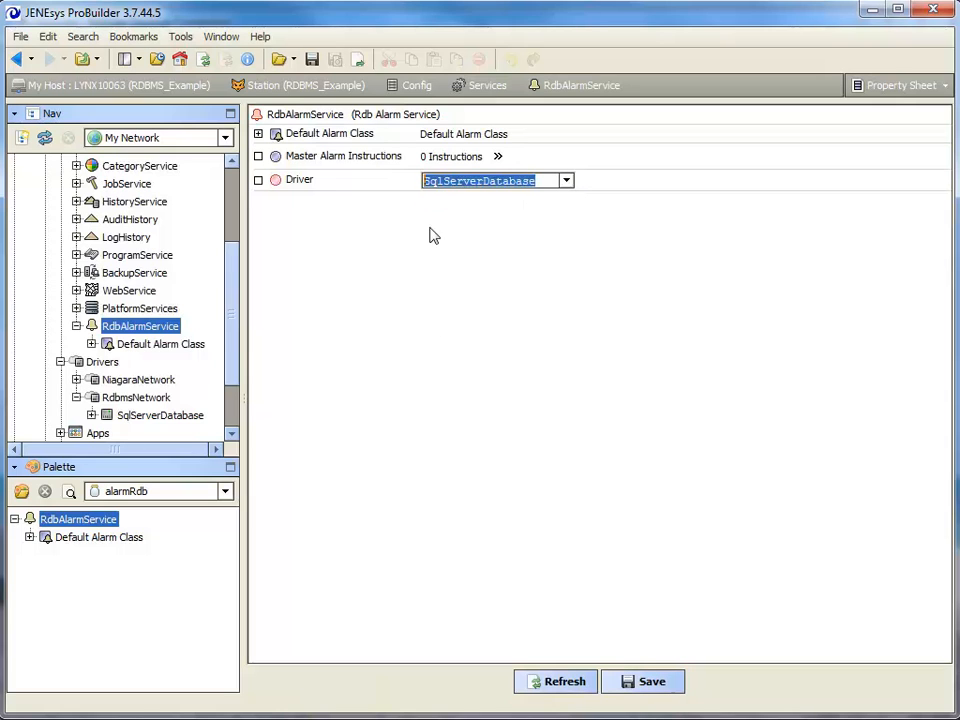
pyautogui.click(640, 681)
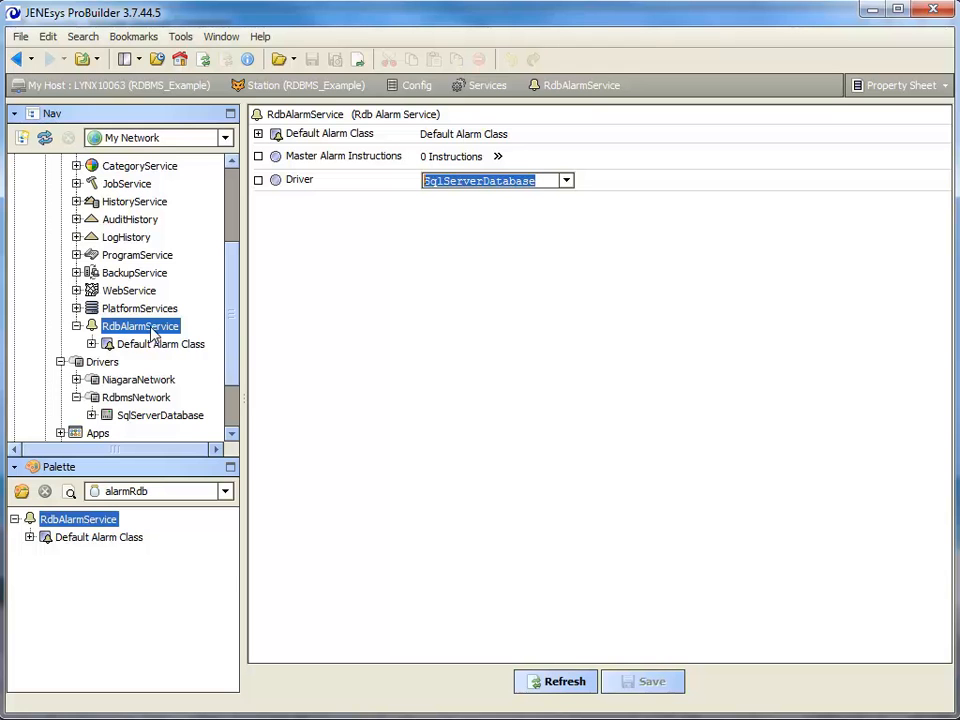
# Step: Open the Temp point's property sheet from the Sample folder's wire sheet and collapse its NumericCov extension
pyautogui.scroll(-2, 234, 362)
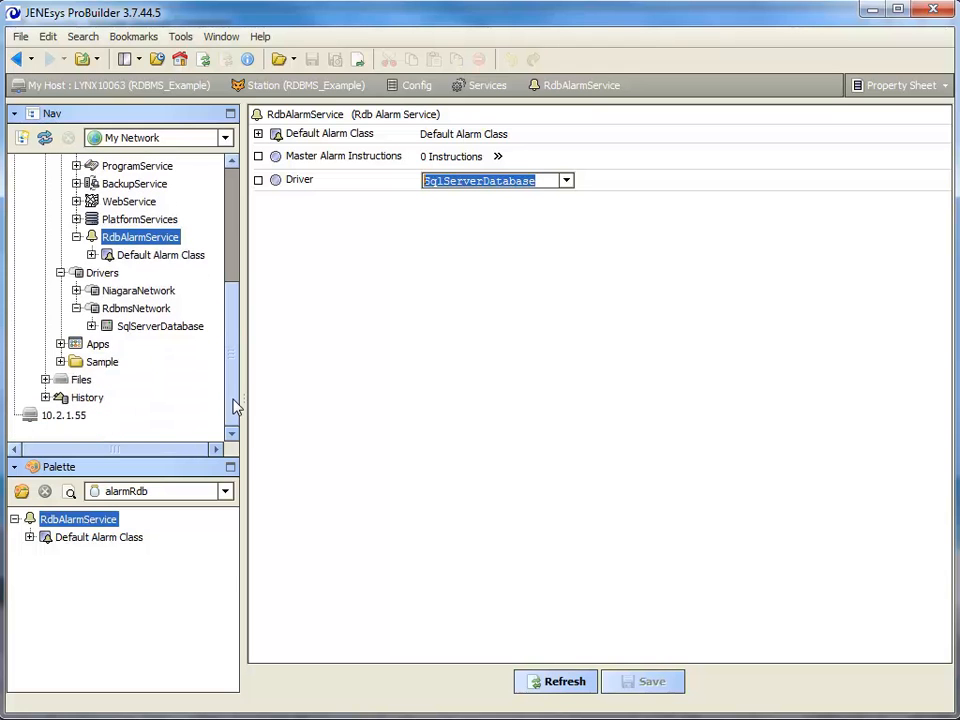
pyautogui.doubleClick(100, 364)
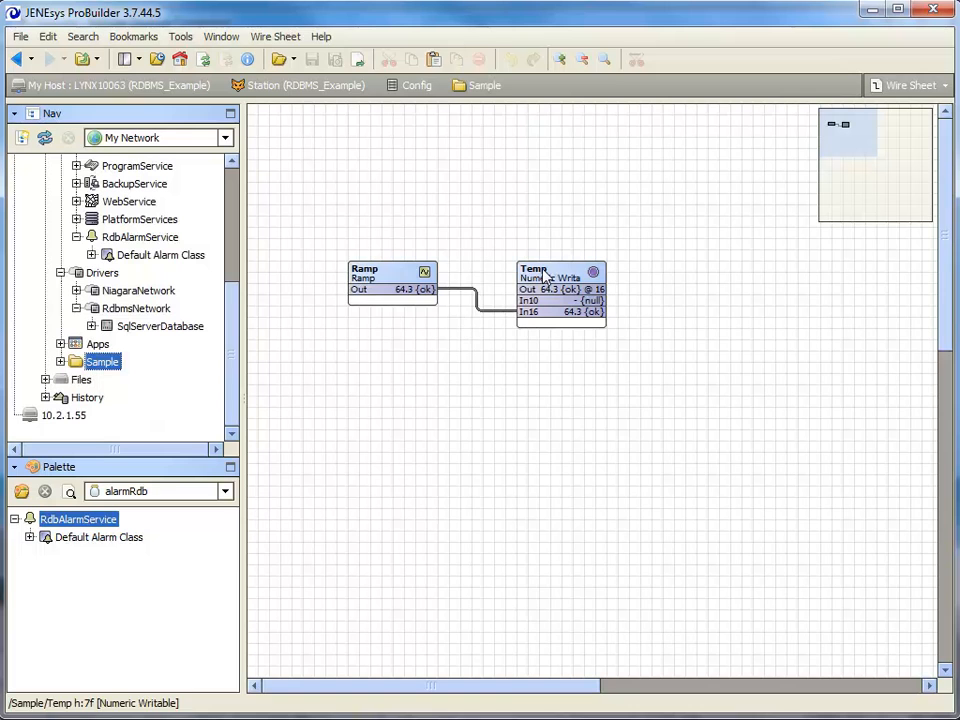
pyautogui.doubleClick(541, 267)
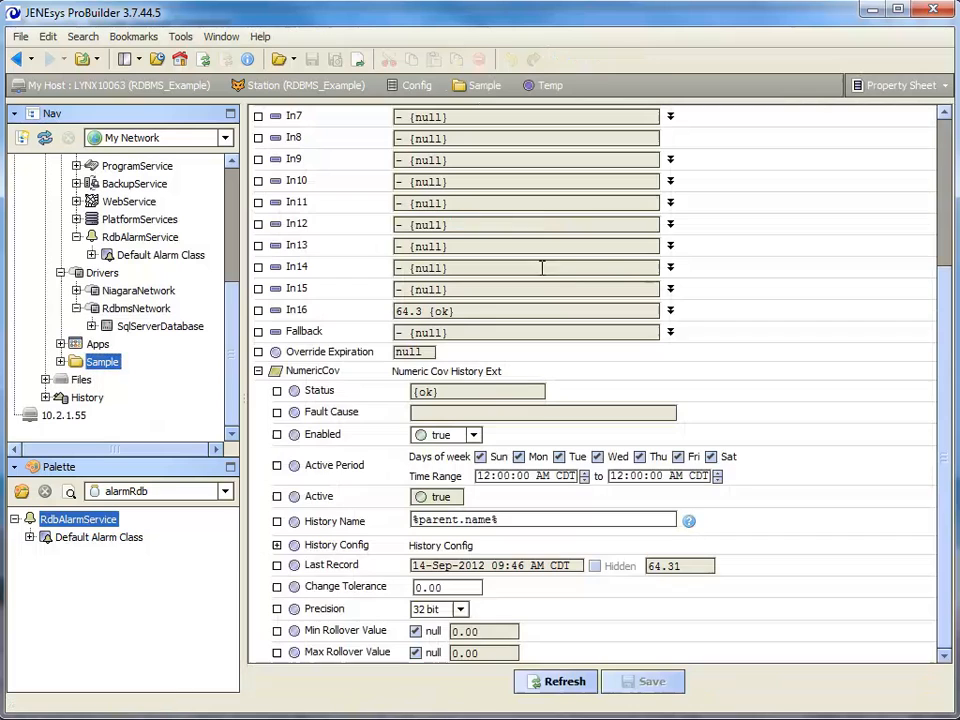
pyautogui.click(258, 371)
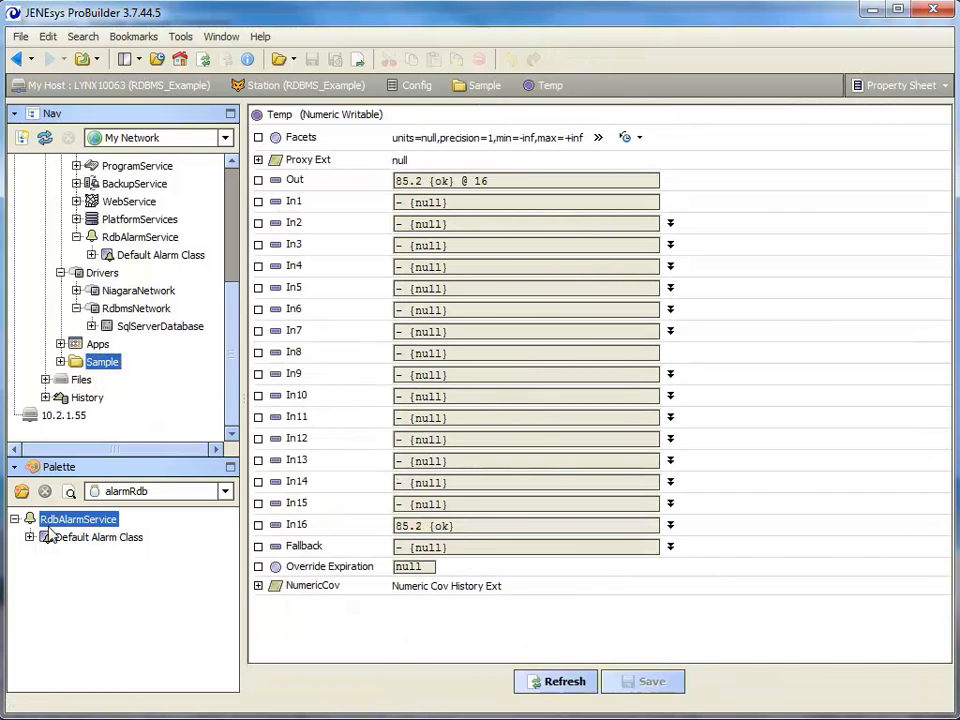
# Step: Load the alarm palette and add an OutOfRangeAlarmExt from its Extensions to the Temp point, keeping the default name
pyautogui.click(227, 492)
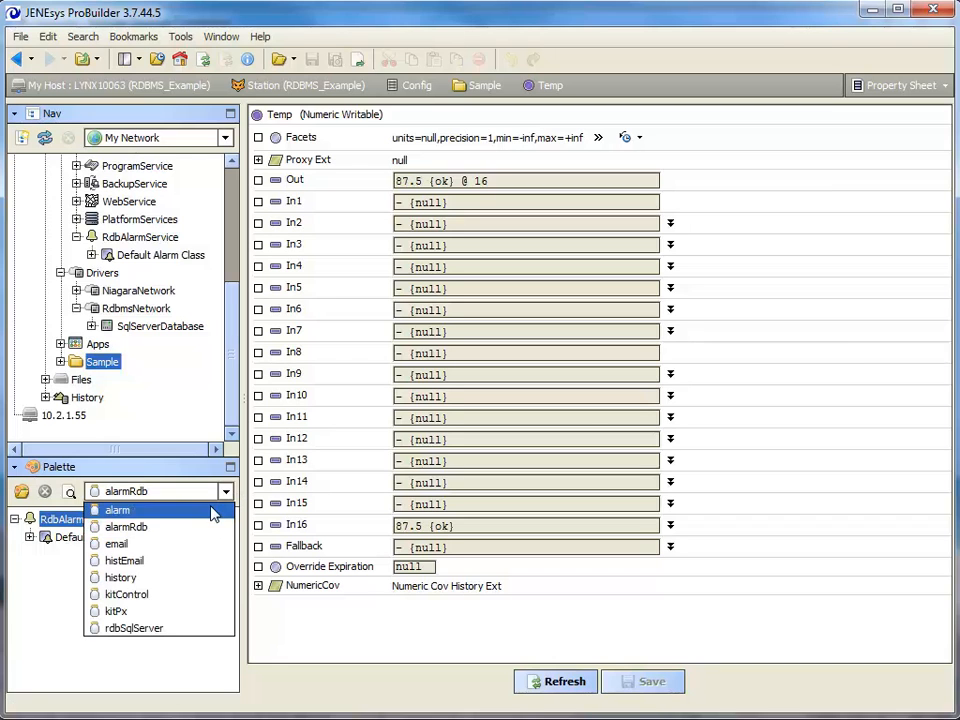
pyautogui.click(210, 510)
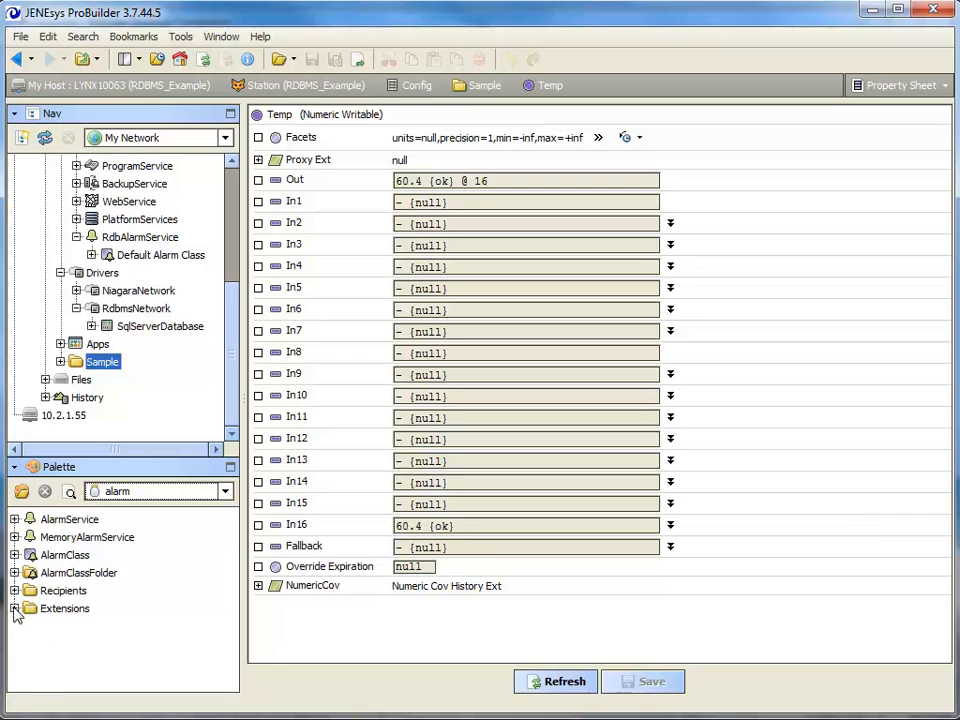
pyautogui.click(15, 608)
pyautogui.moveTo(95, 630); pyautogui.dragTo(358, 621)
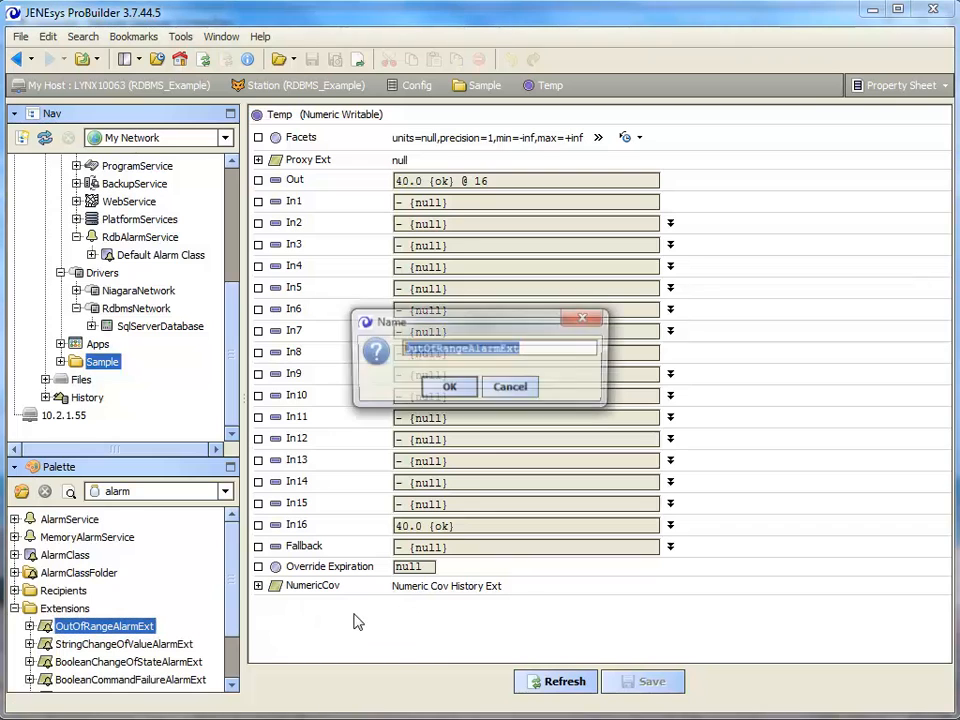
pyautogui.click(452, 390)
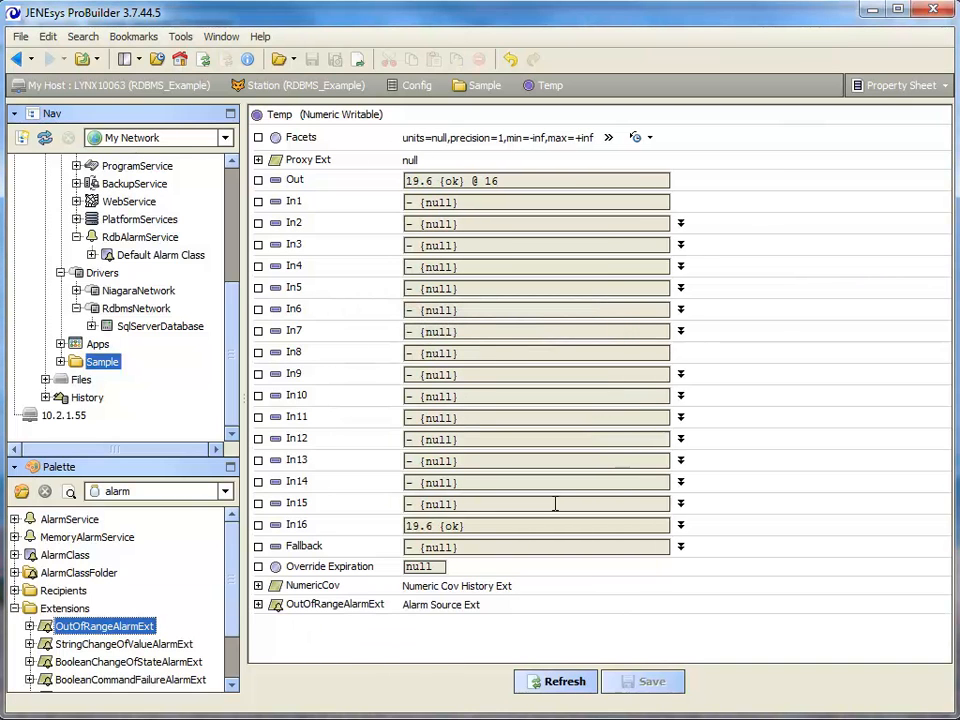
# Step: Expand the Temp point's OutOfRangeAlarmExt, look through its properties, and expand the Offnormal Algorithm settings
pyautogui.moveTo(490, 181); pyautogui.dragTo(403, 181)
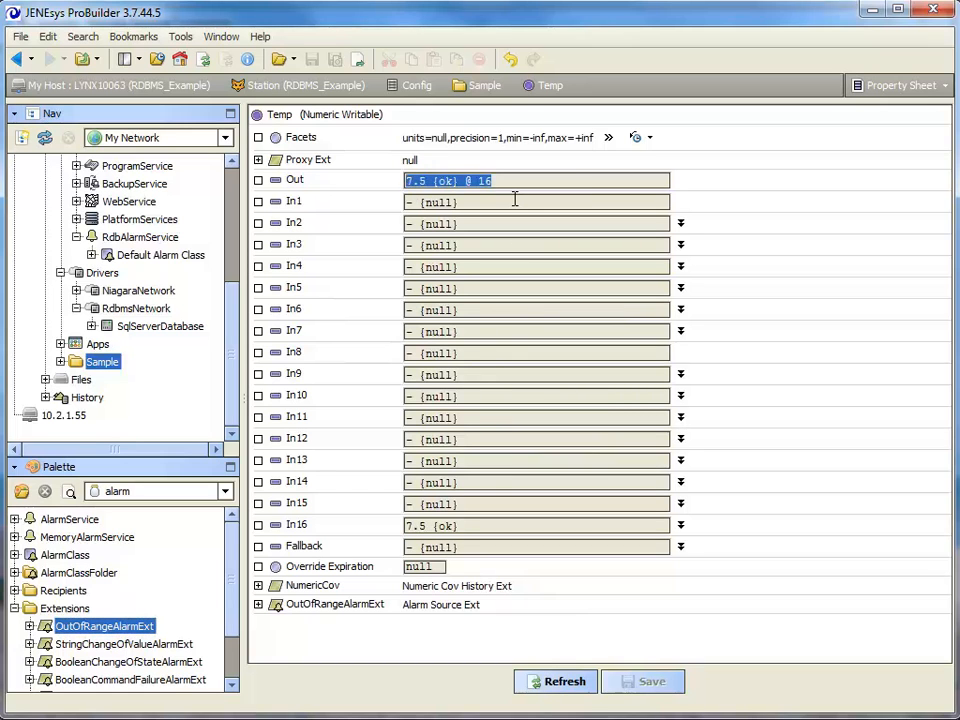
pyautogui.click(515, 201)
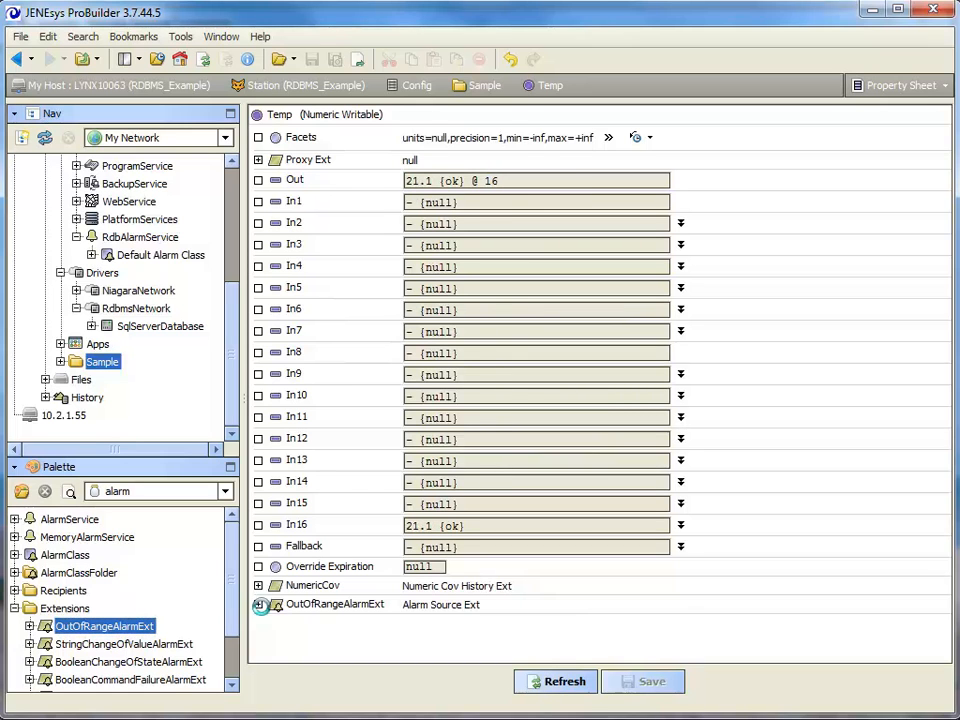
pyautogui.doubleClick(268, 605)
pyautogui.scroll(-3, 951, 400)
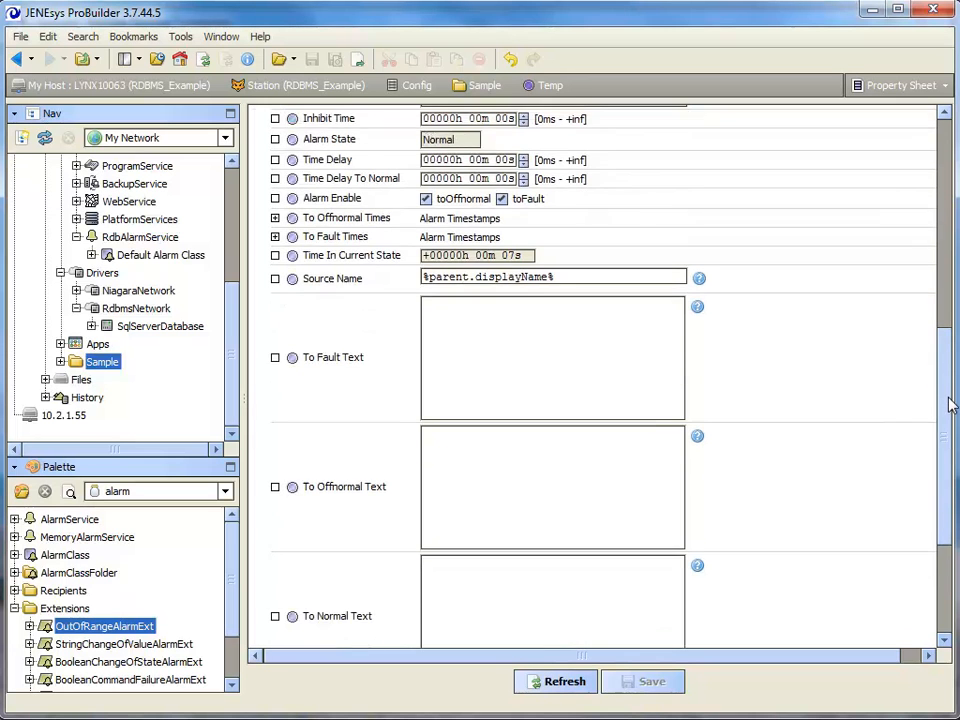
pyautogui.scroll(5, 953, 380)
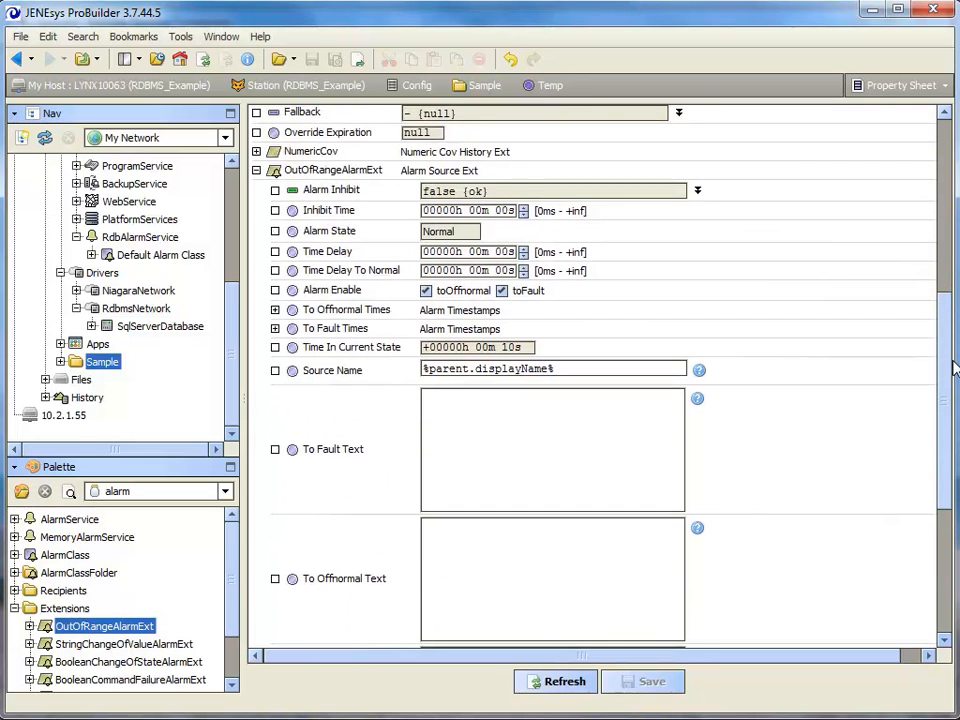
pyautogui.scroll(-5, 953, 370)
pyautogui.scroll(-2, 600, 375)
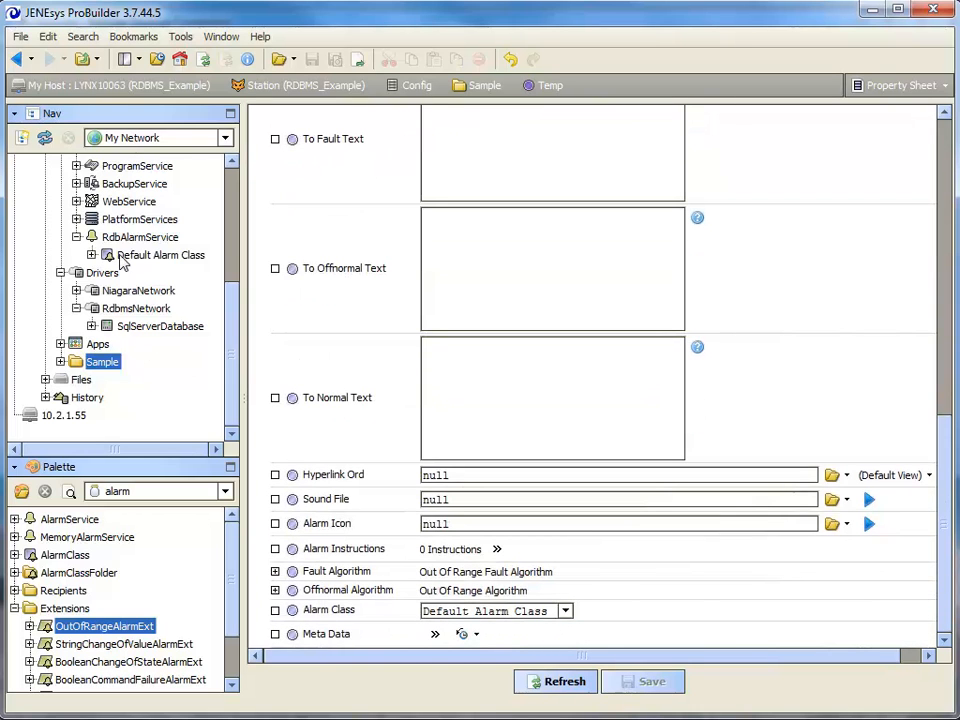
pyautogui.click(275, 591)
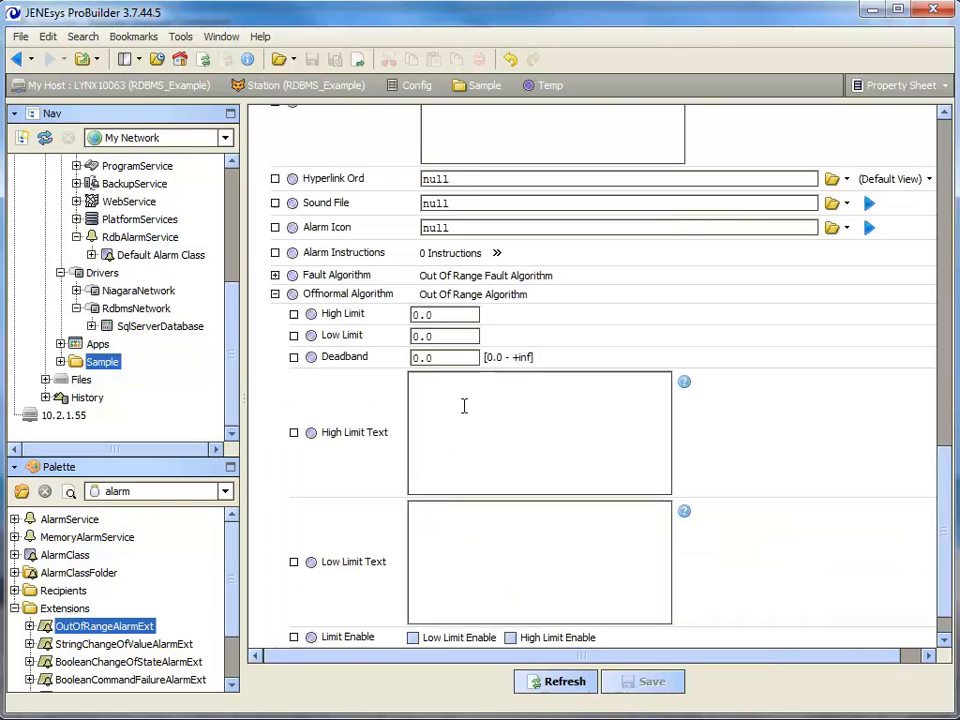
# Step: Set the High Limit to 85 and the High Limit Text to "The temp is above 85!", enable the high limit, and save
pyautogui.click(439, 314)
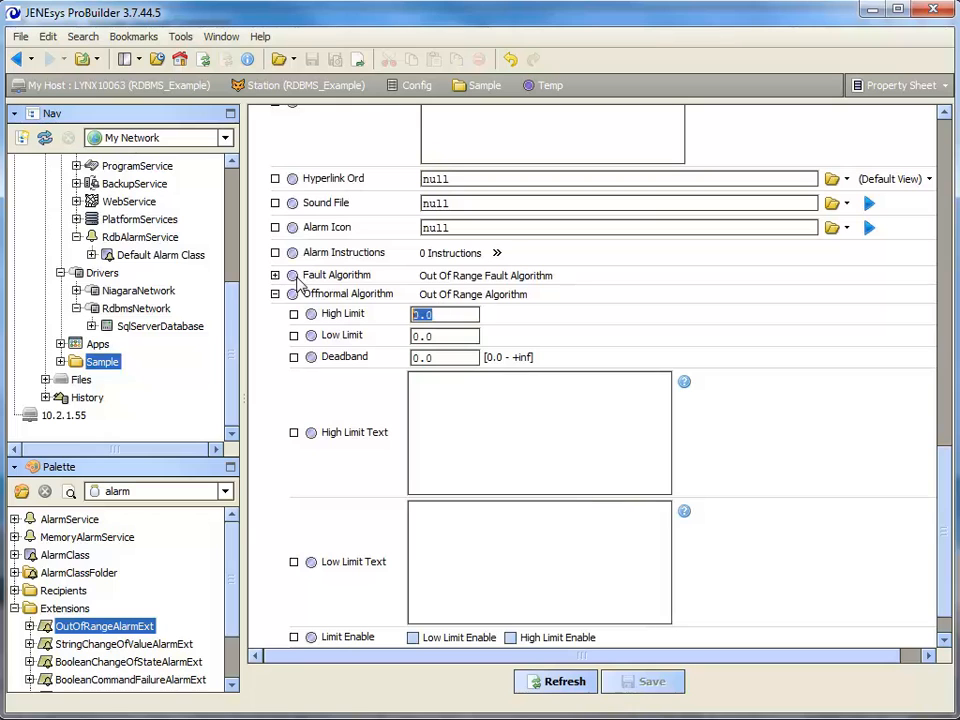
pyautogui.write('85')
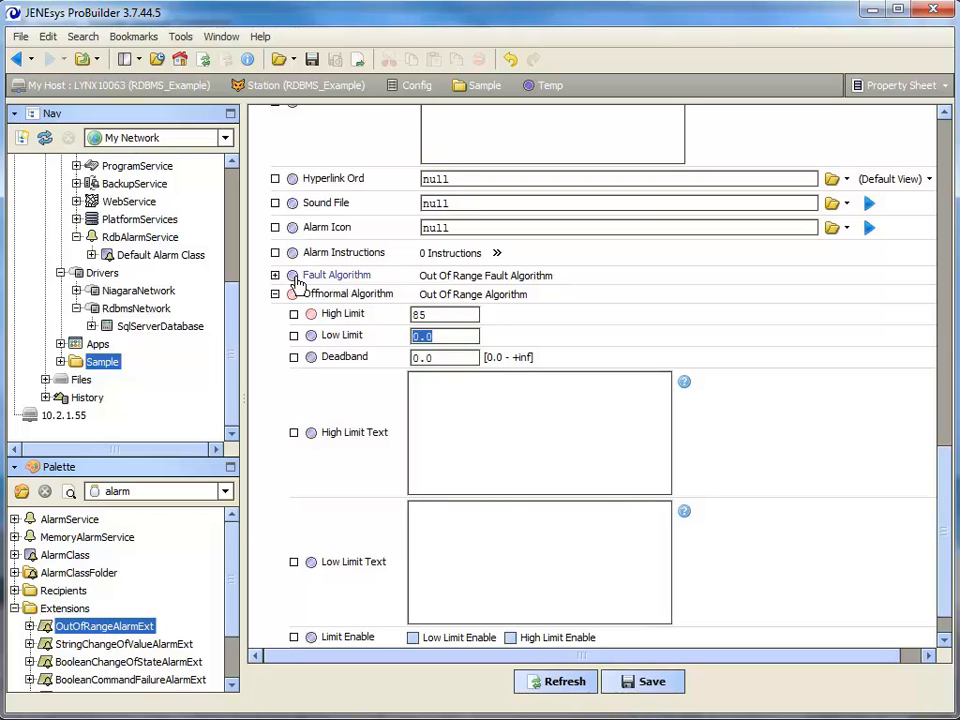
pyautogui.click(471, 428)
pyautogui.write('The temp is above')
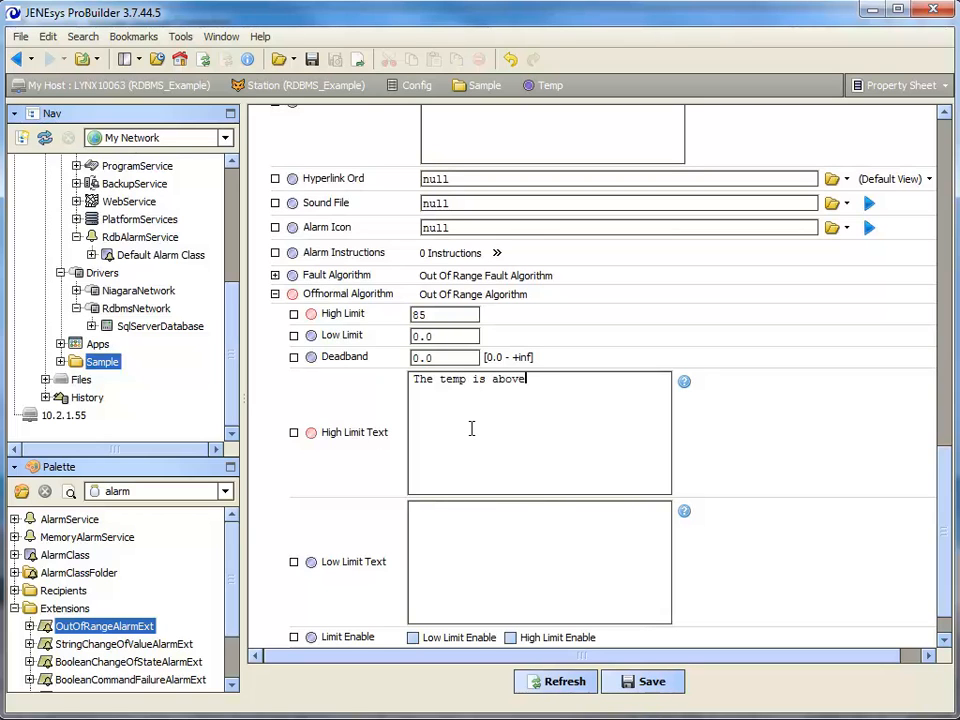
pyautogui.write(' 85!')
pyautogui.click(511, 637)
pyautogui.click(945, 642)
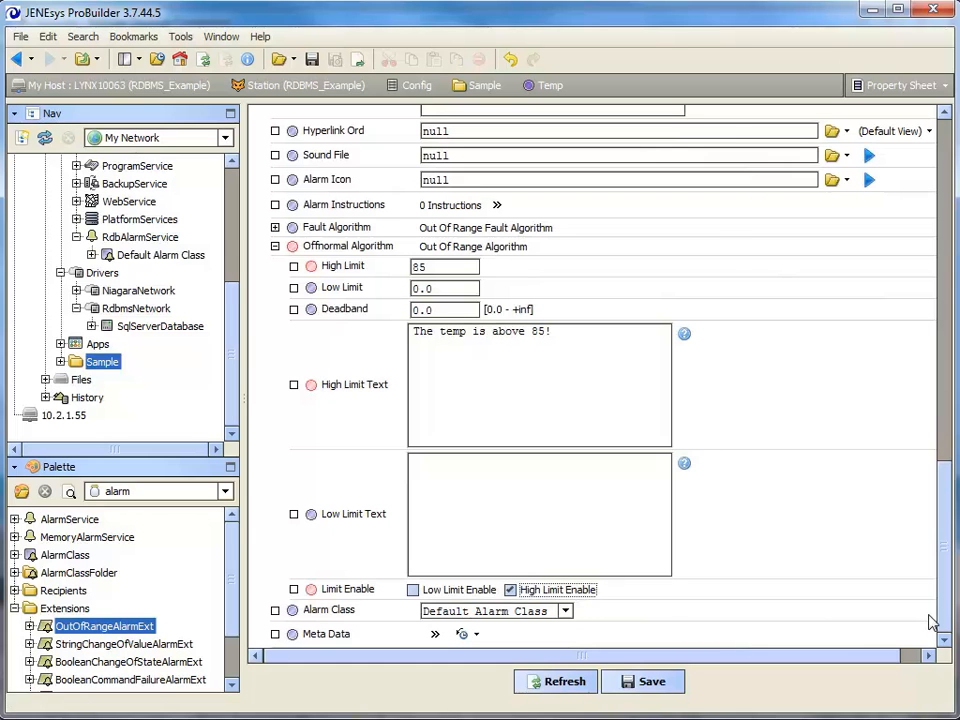
pyautogui.click(630, 682)
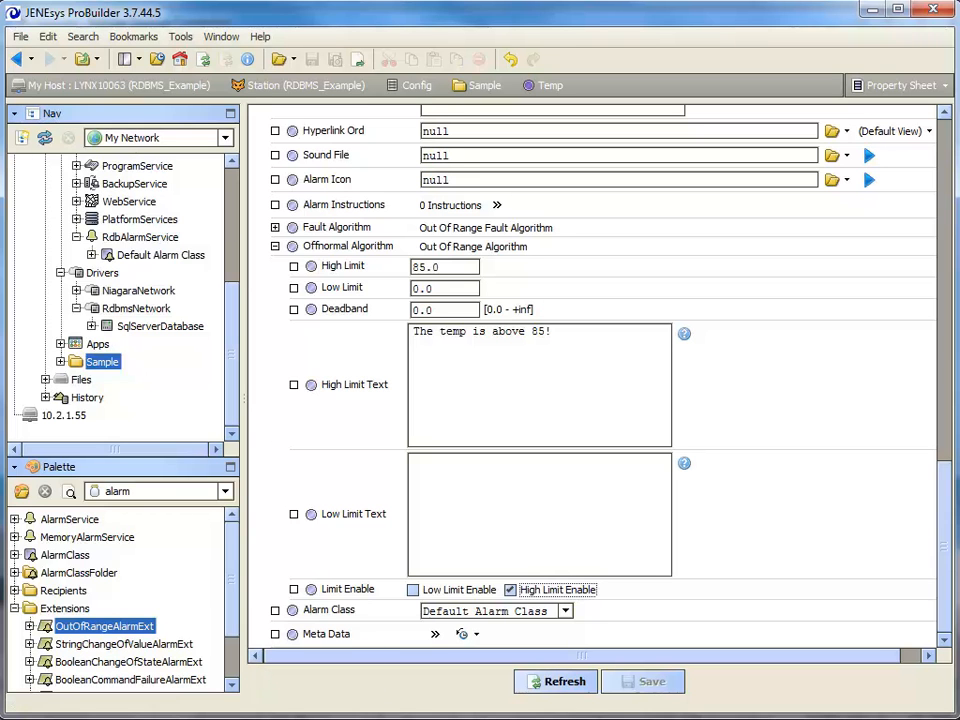
# Step: Switch to SQL Server Enterprise Manager on the remote desktop and refresh NiagaraSampleDB's table list to check for alarm tables
pyautogui.click(342, 718)
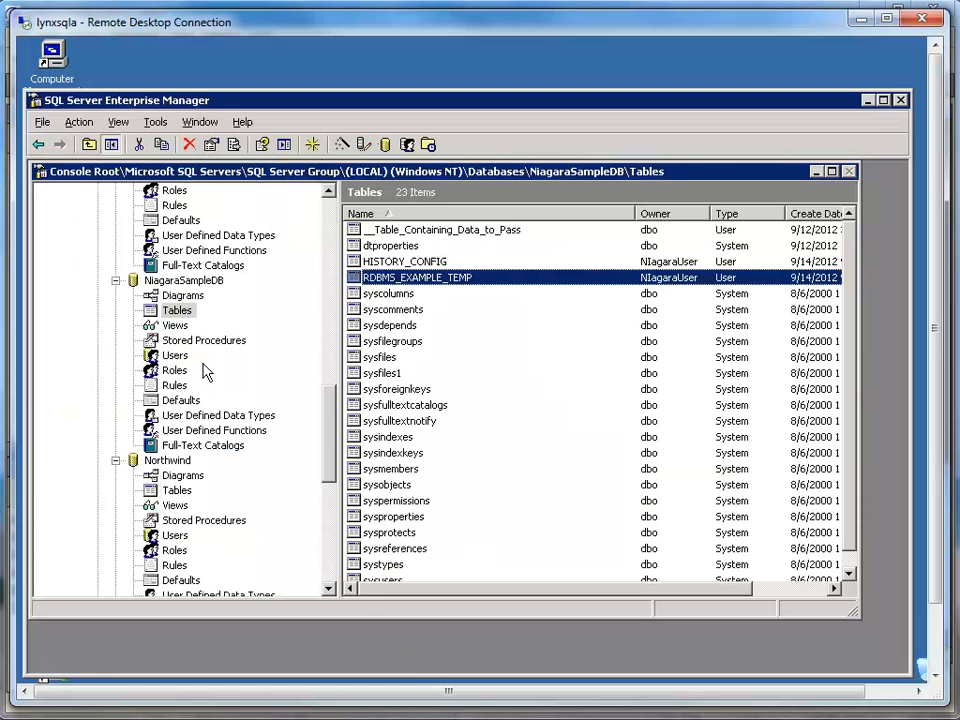
pyautogui.rightClick(177, 315)
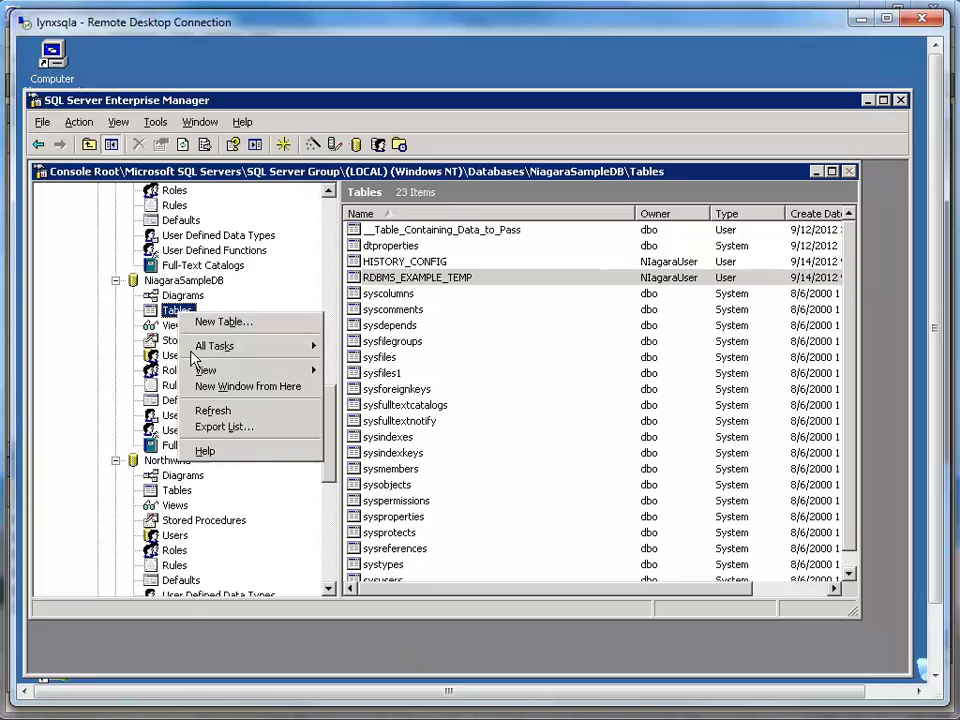
pyautogui.click(236, 414)
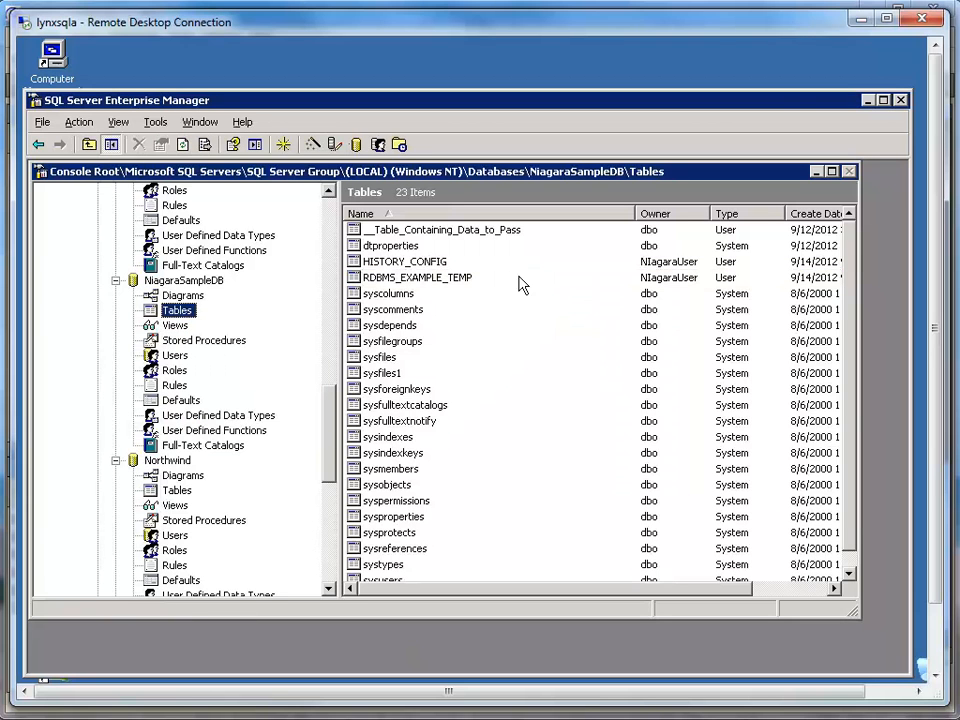
pyautogui.moveTo(852, 413); pyautogui.dragTo(861, 388)
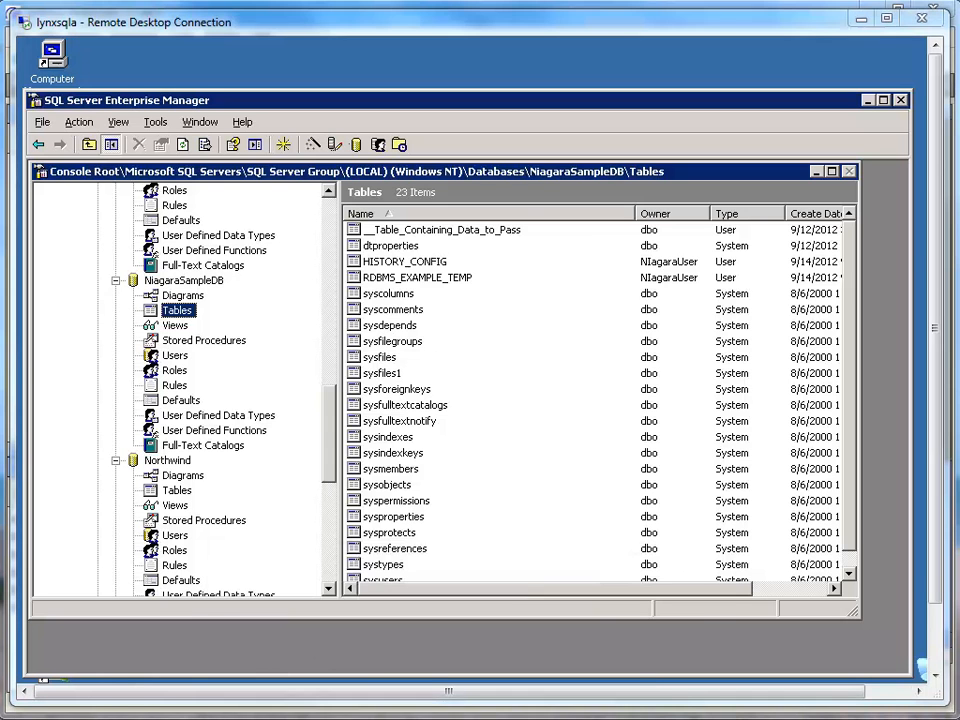
# Step: Switch back to ProBuilder, restart the RDBMS_Example station from the platform's Application Director, and reconnect to it with the remembered credentials
pyautogui.click(514, 668)
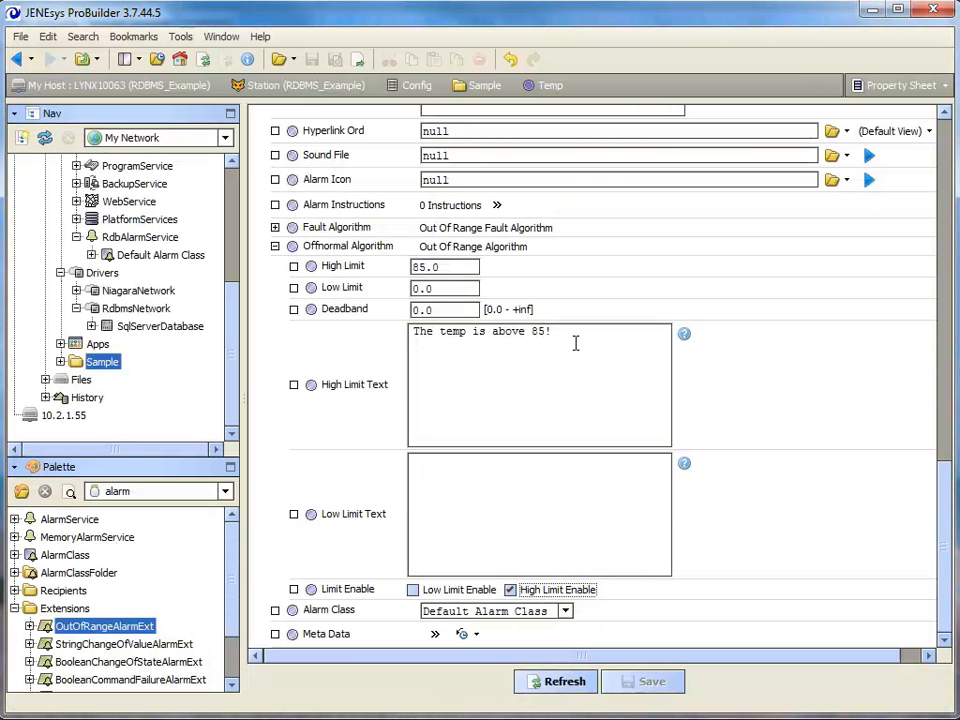
pyautogui.scroll(15, 713, 394)
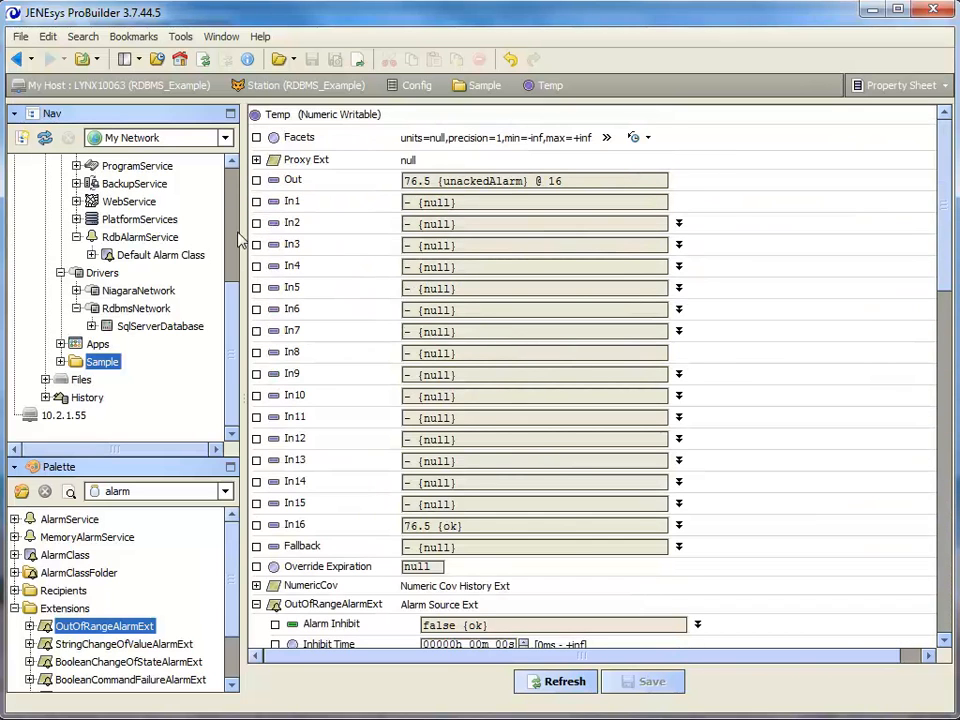
pyautogui.scroll(5, 173, 243)
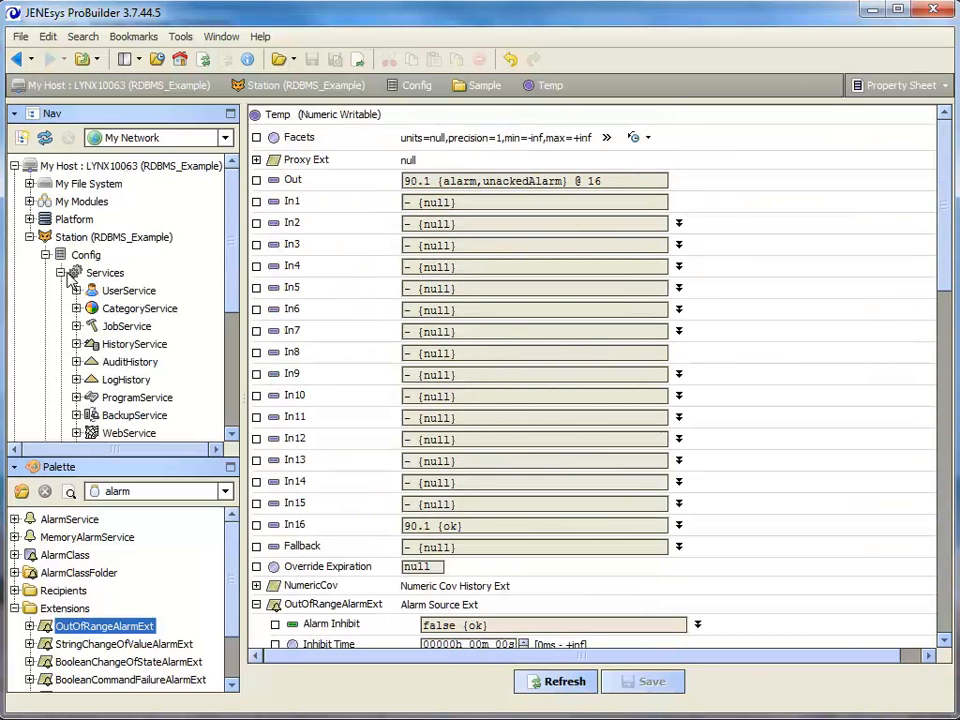
pyautogui.doubleClick(72, 219)
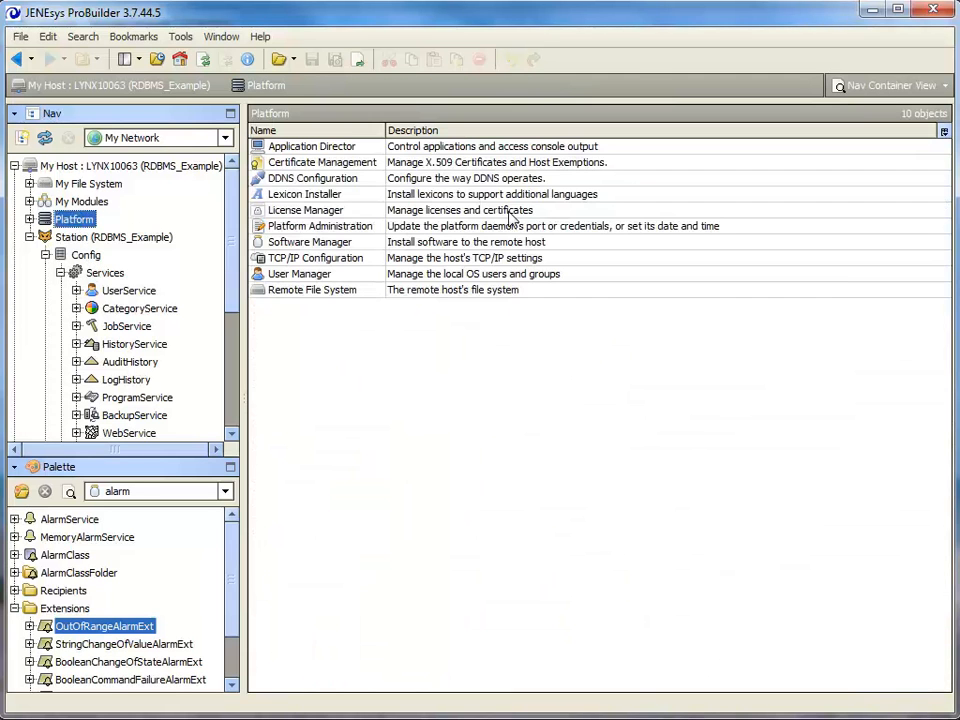
pyautogui.doubleClick(340, 146)
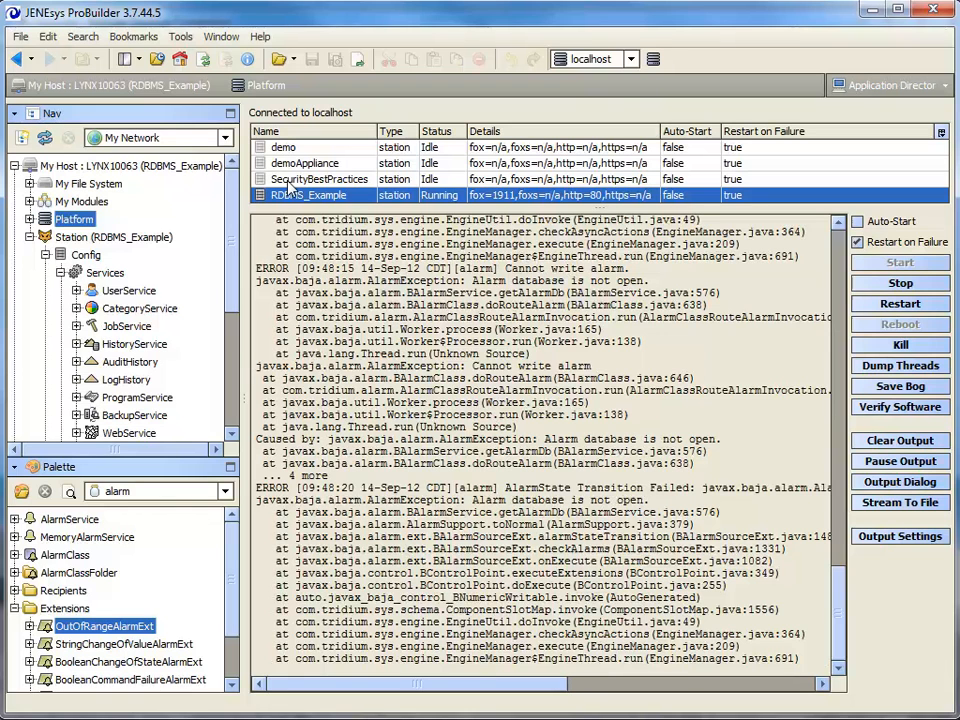
pyautogui.click(899, 303)
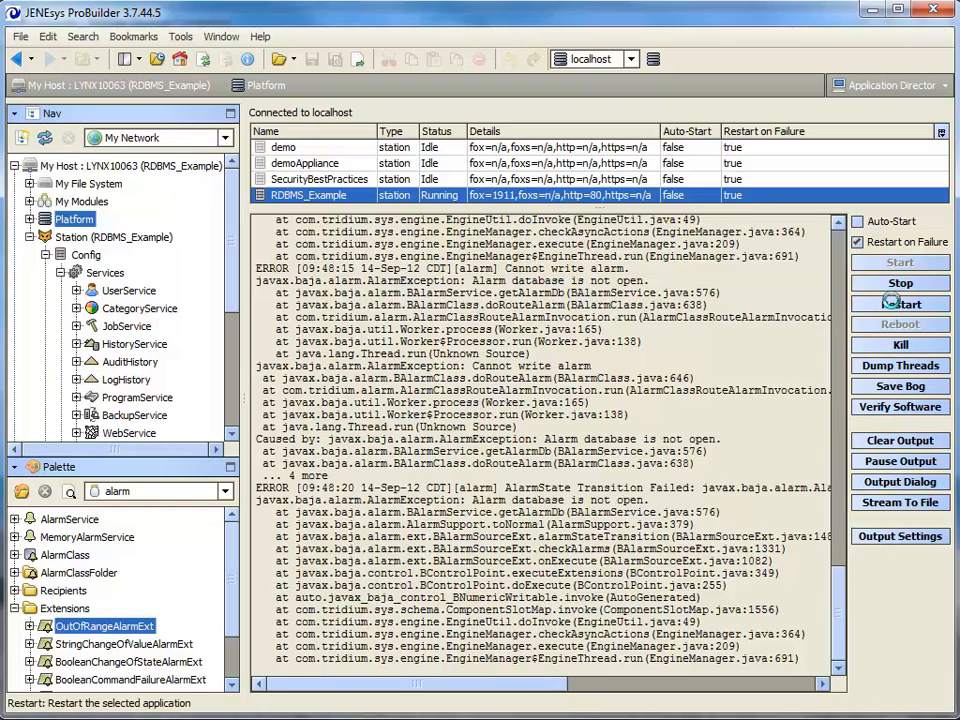
pyautogui.click(458, 395)
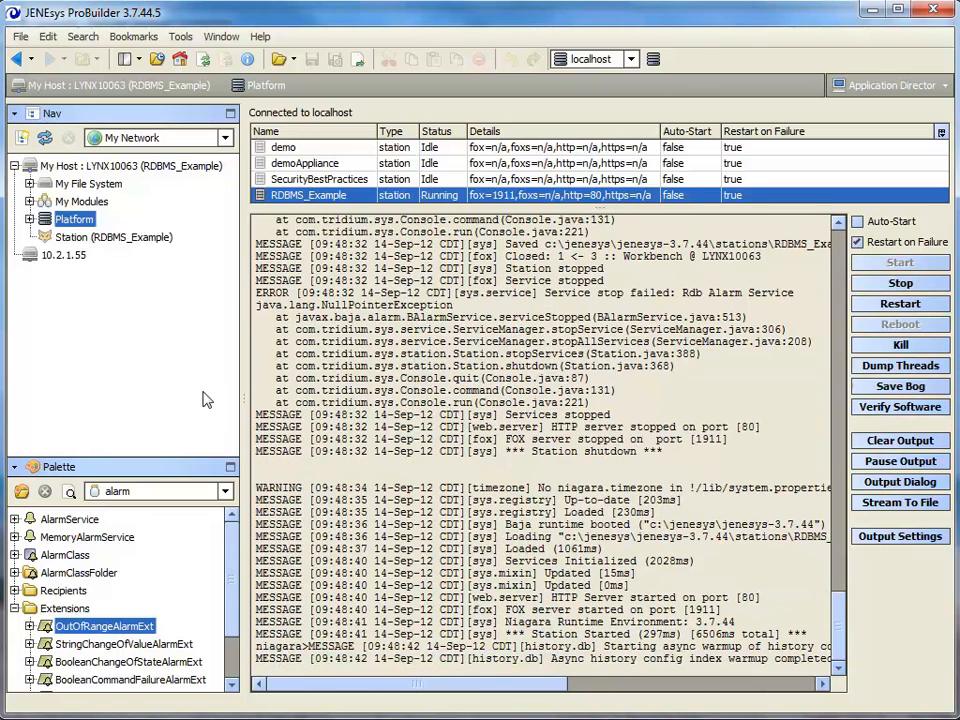
pyautogui.doubleClick(64, 238)
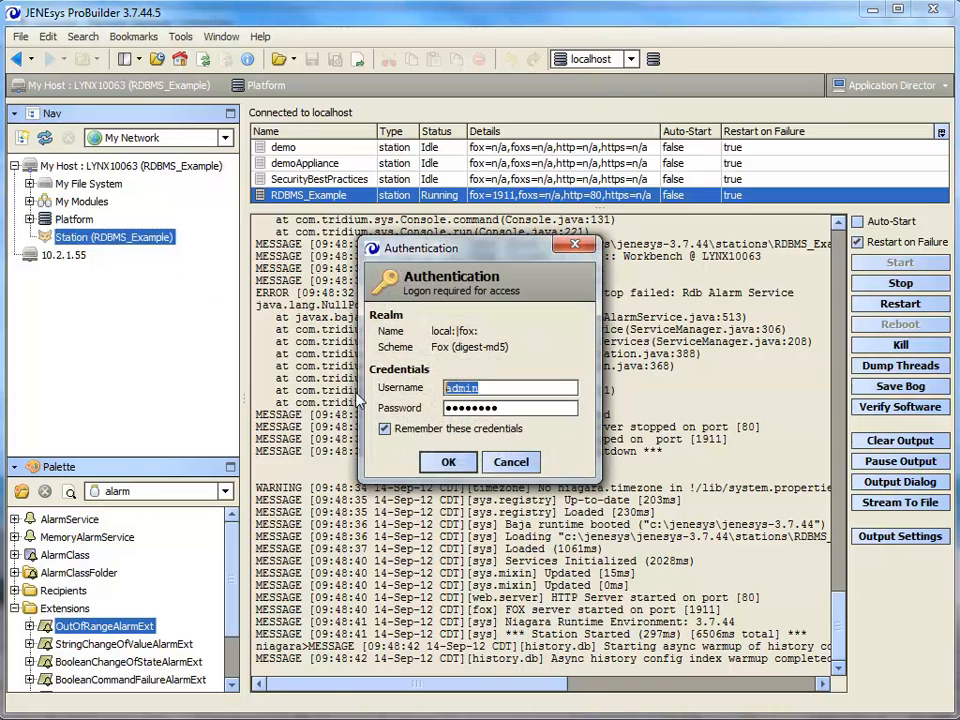
pyautogui.click(443, 461)
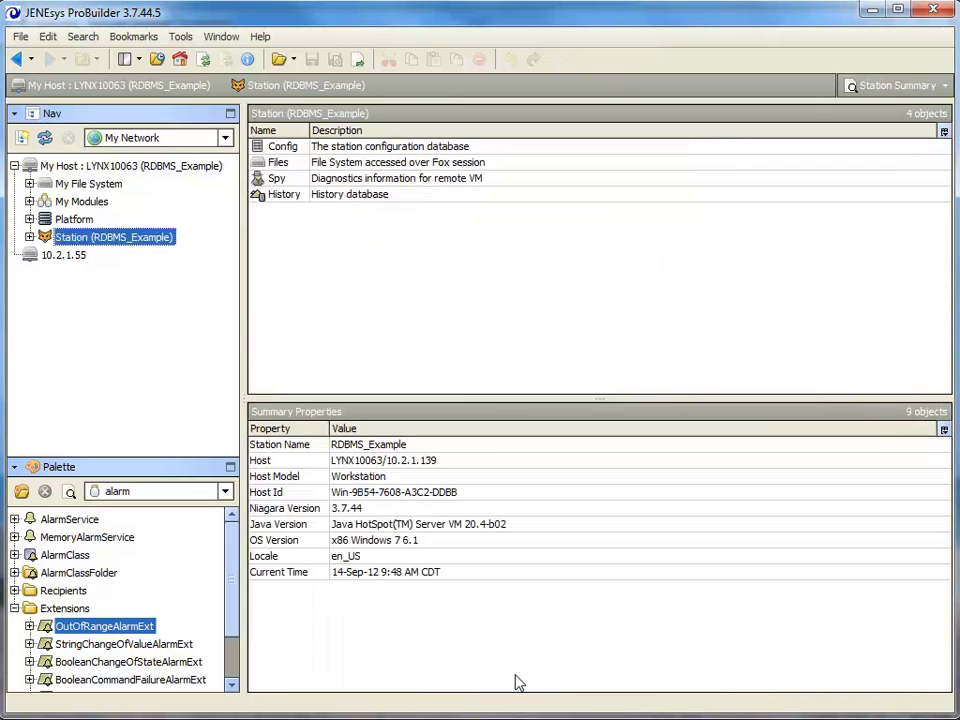
# Step: Switch to SQL Server Enterprise Manager and refresh the list of tables in NiagaraSampleDB
pyautogui.click(357, 560)
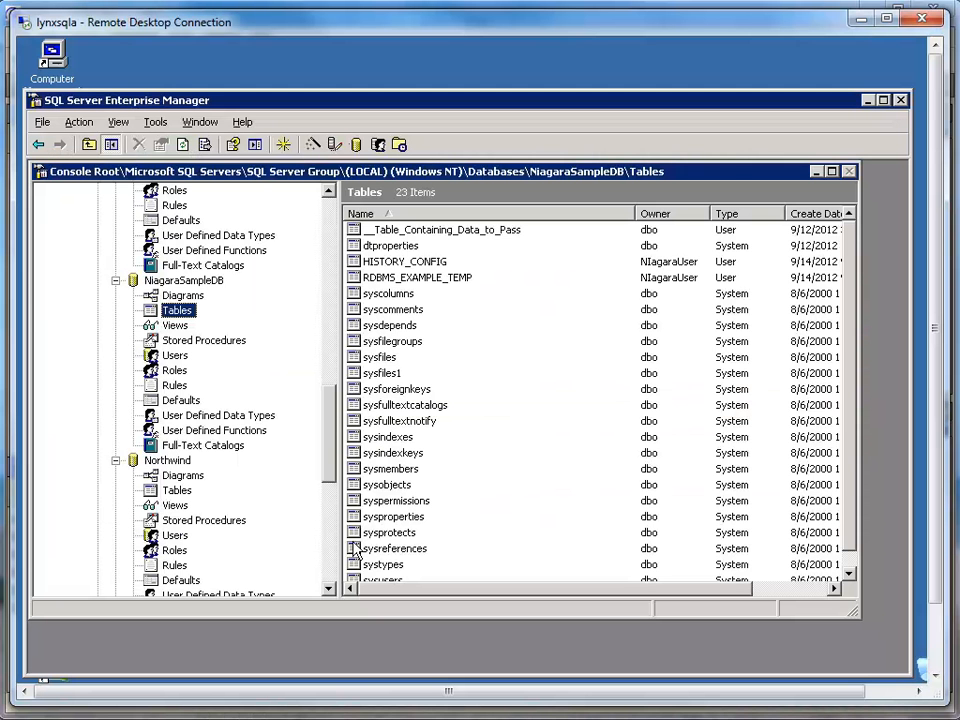
pyautogui.rightClick(170, 313)
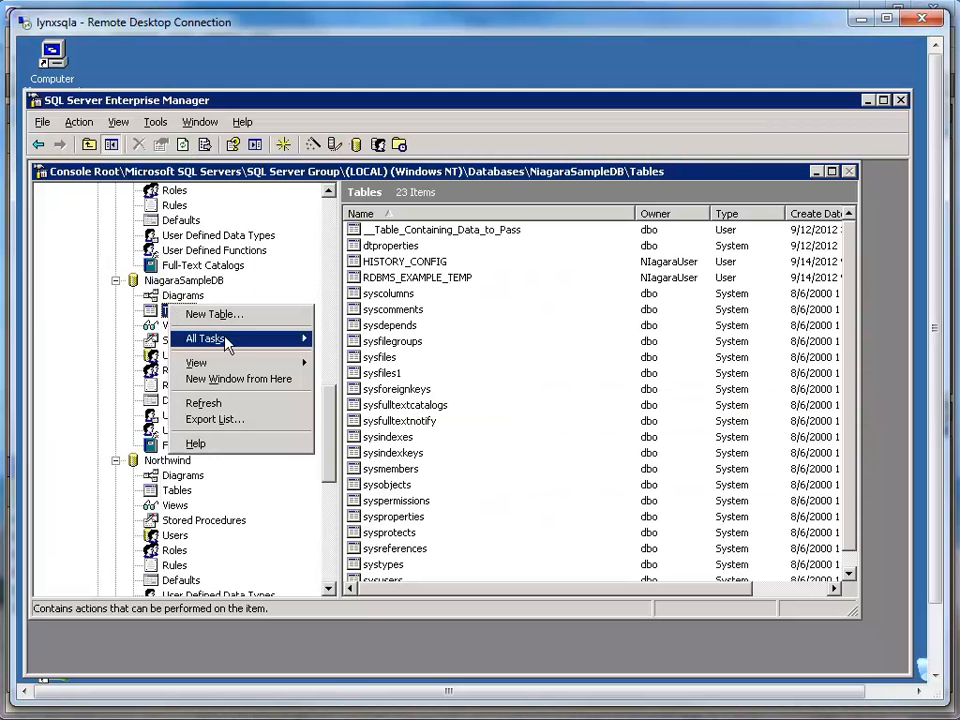
pyautogui.moveTo(229, 343)
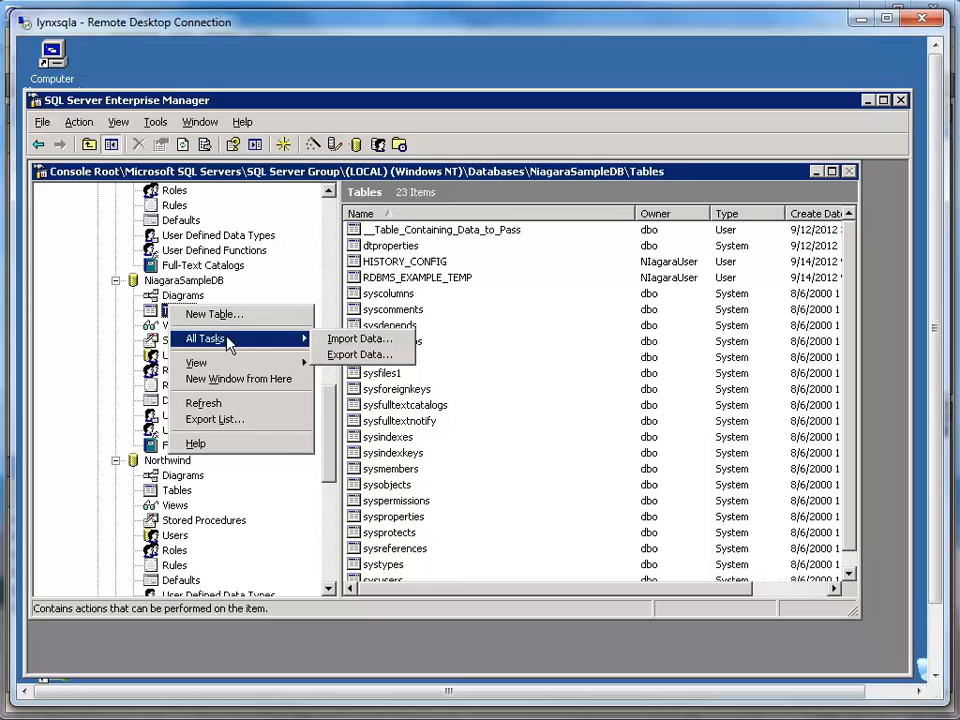
pyautogui.click(236, 408)
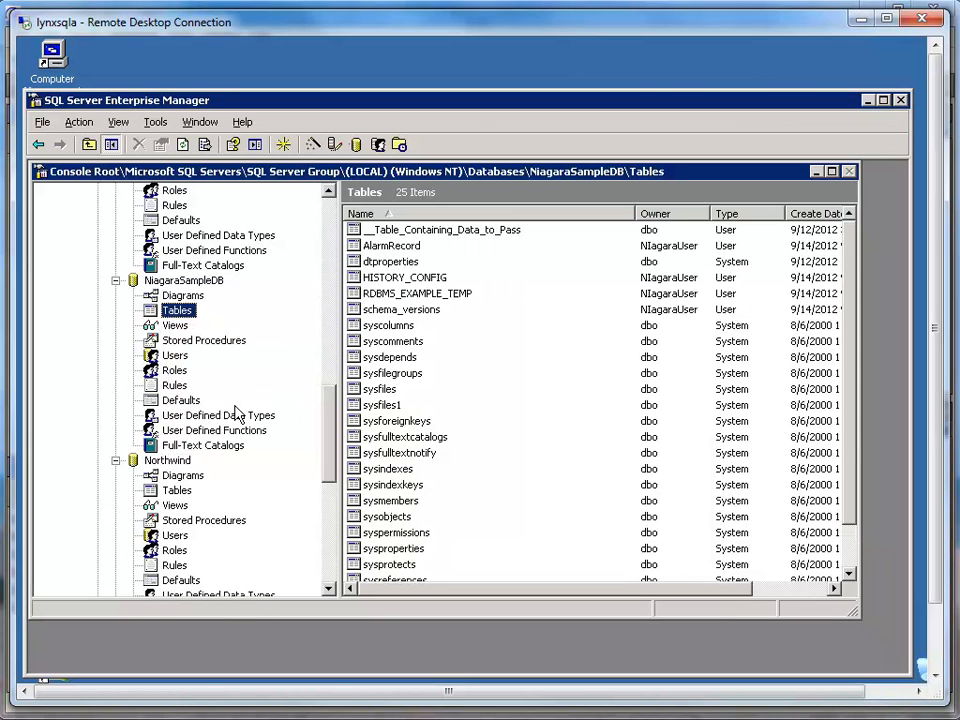
# Step: Open all rows of the AlarmRecord table, look through its columns, and close the table
pyautogui.click(405, 250)
pyautogui.rightClick(405, 250)
pyautogui.moveTo(454, 289)
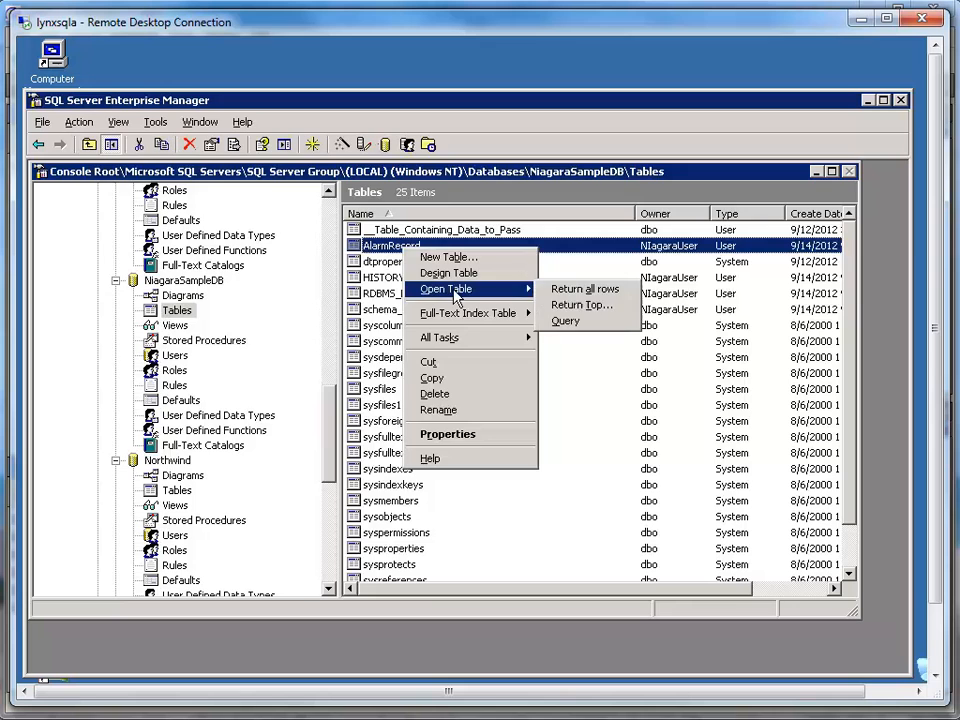
pyautogui.click(563, 288)
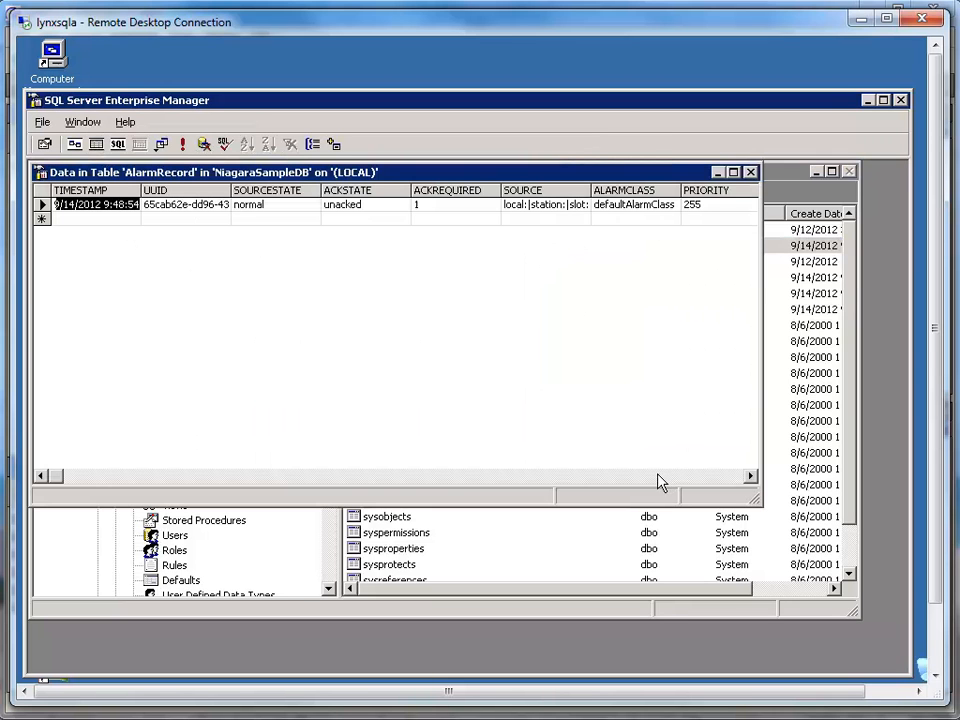
pyautogui.click(719, 480)
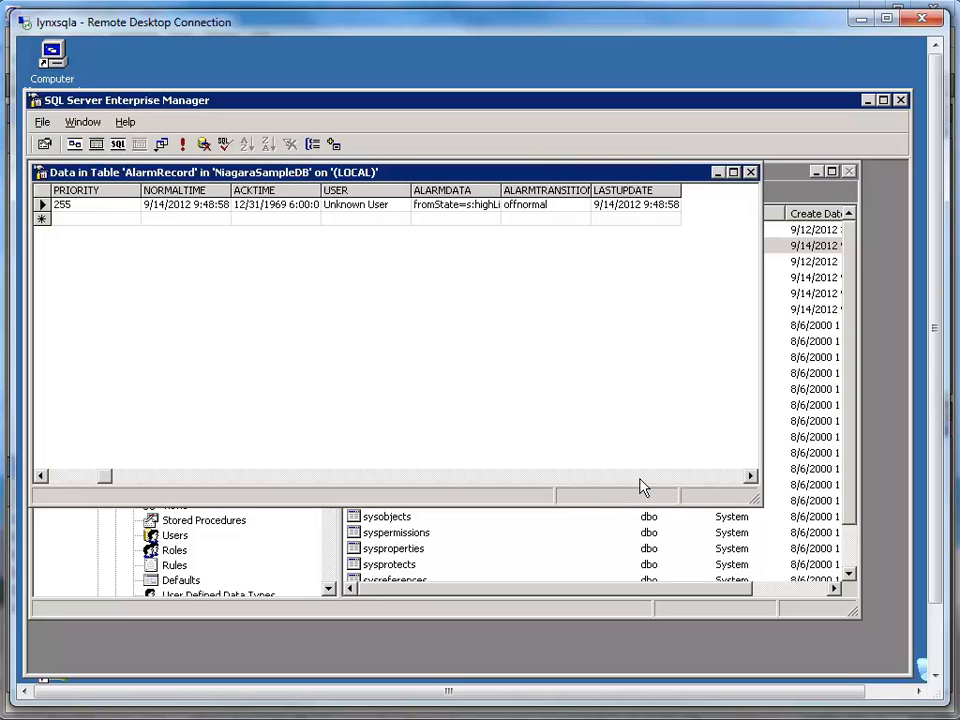
pyautogui.click(57, 478)
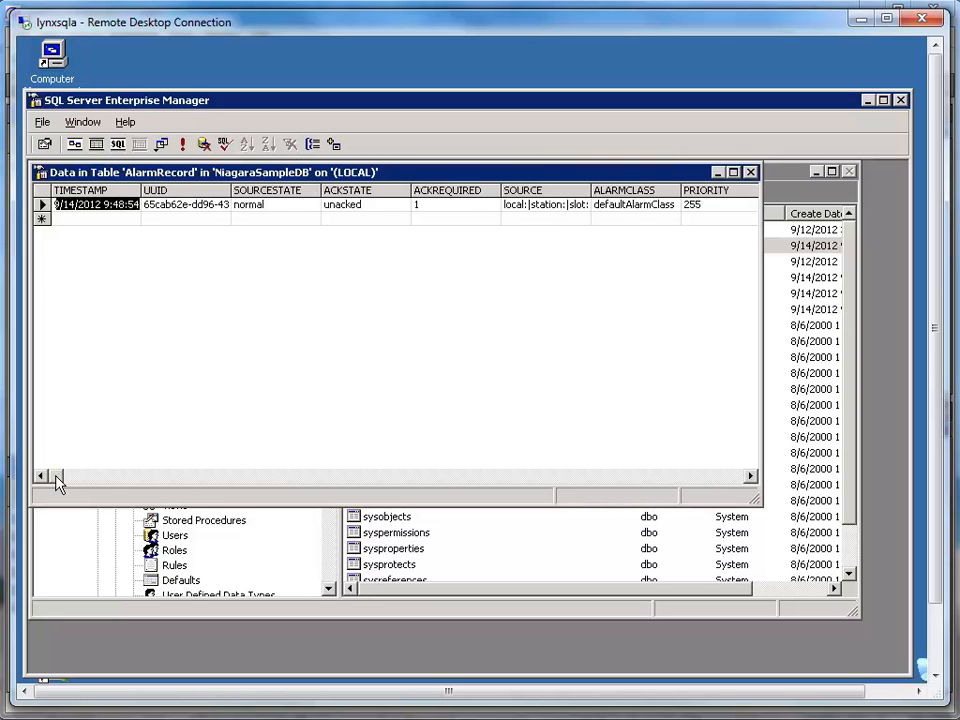
pyautogui.click(750, 172)
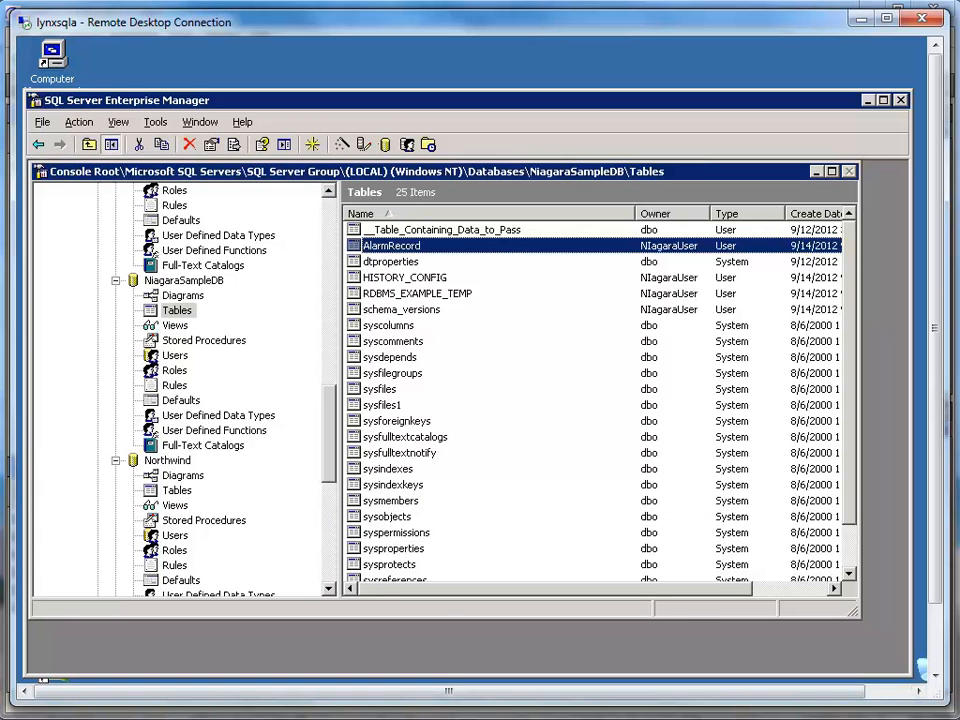
# Step: Switch back to ProBuilder and open the Points manager of SqlServerDatabase under the station's RdbmsNetwork driver
pyautogui.moveTo(455, 705)
pyautogui.click(545, 655)
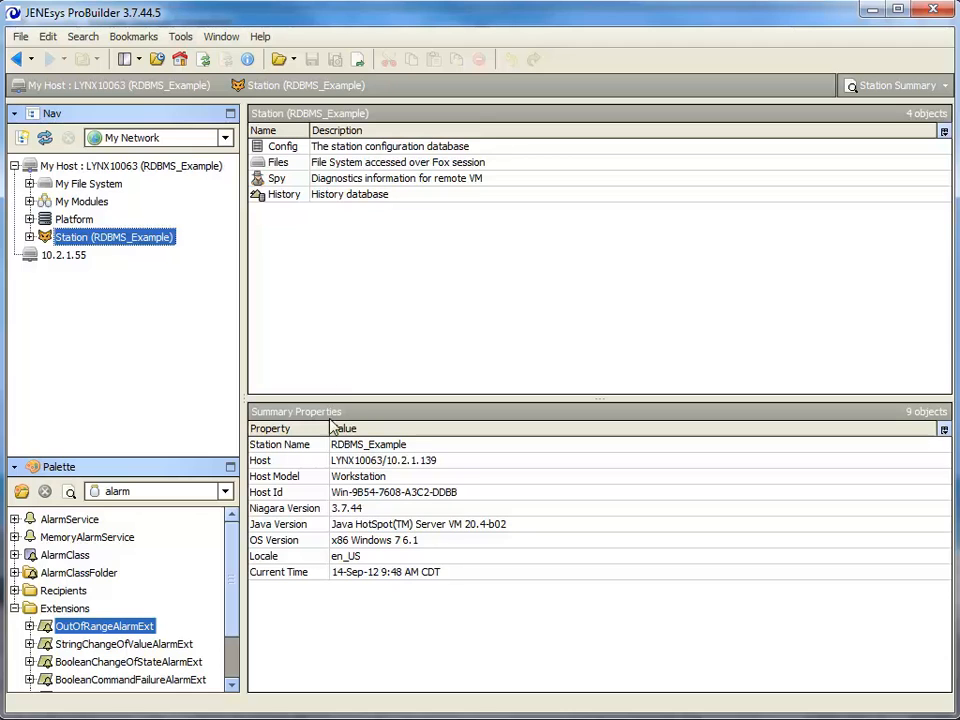
pyautogui.click(30, 237)
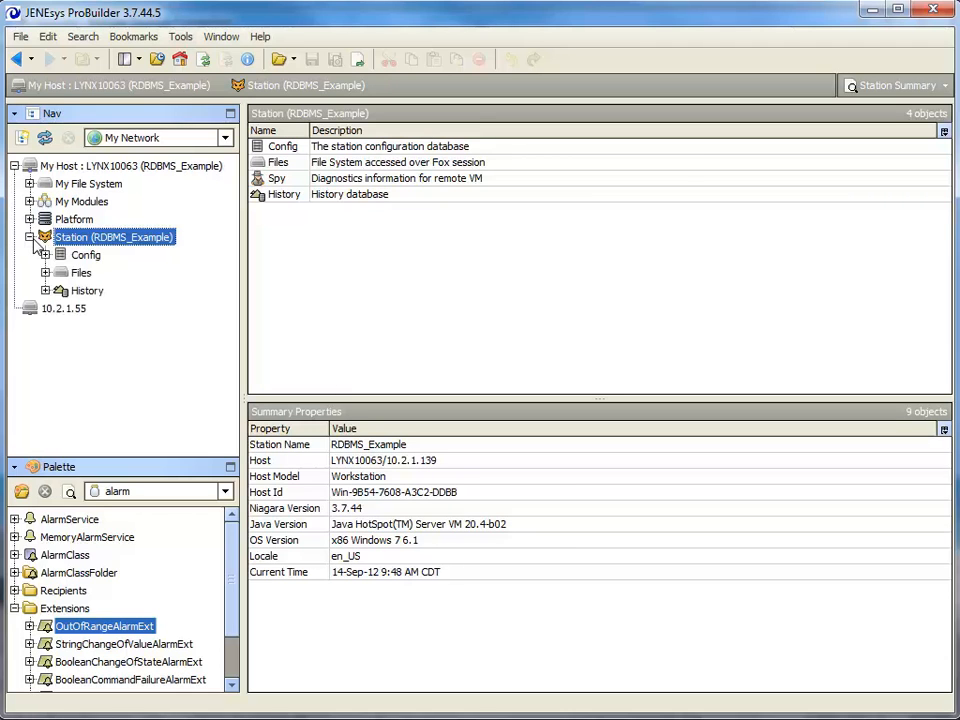
pyautogui.click(45, 290)
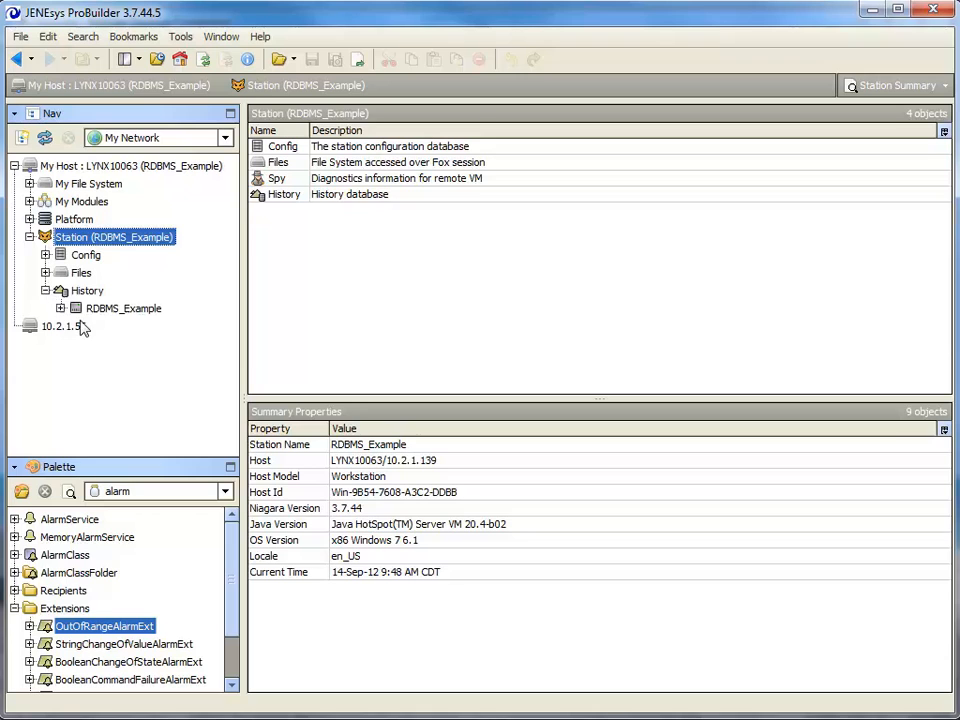
pyautogui.click(45, 255)
pyautogui.click(60, 290)
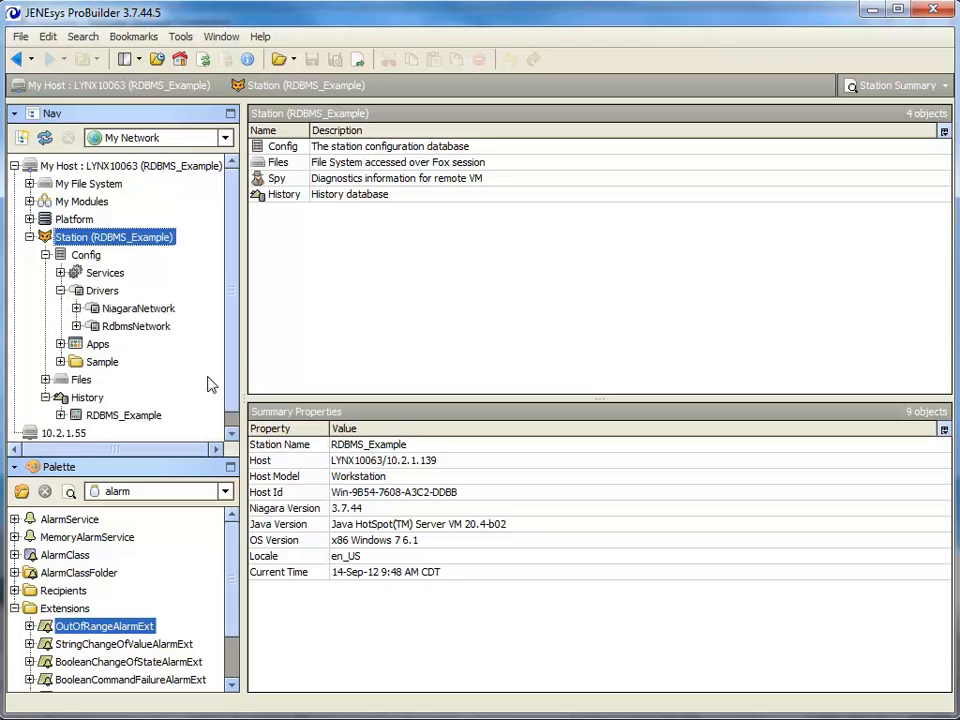
pyautogui.click(76, 326)
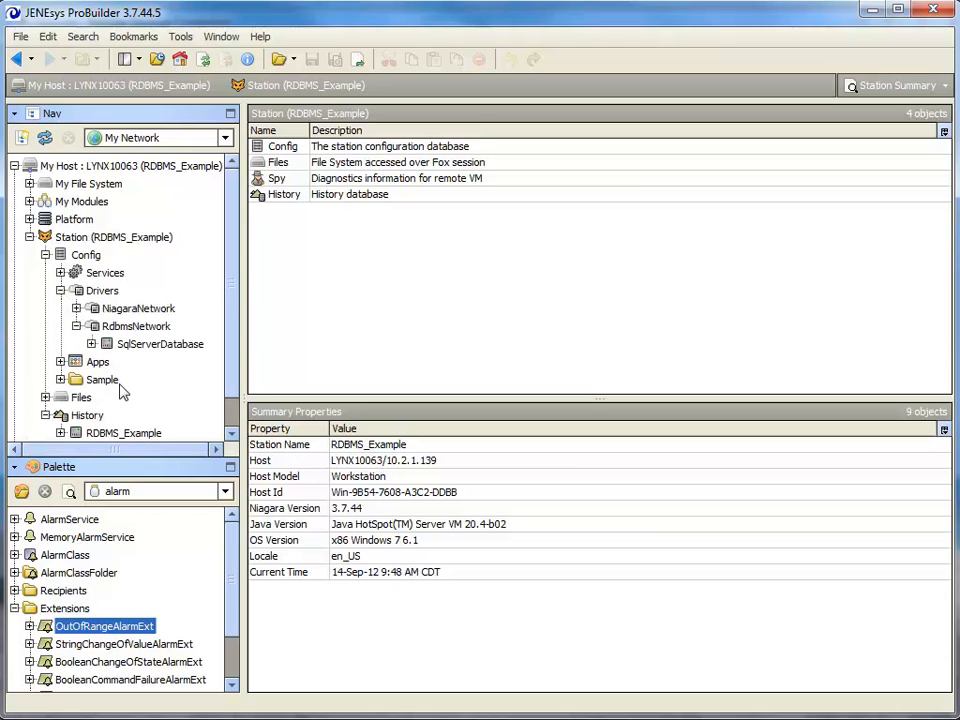
pyautogui.click(60, 273)
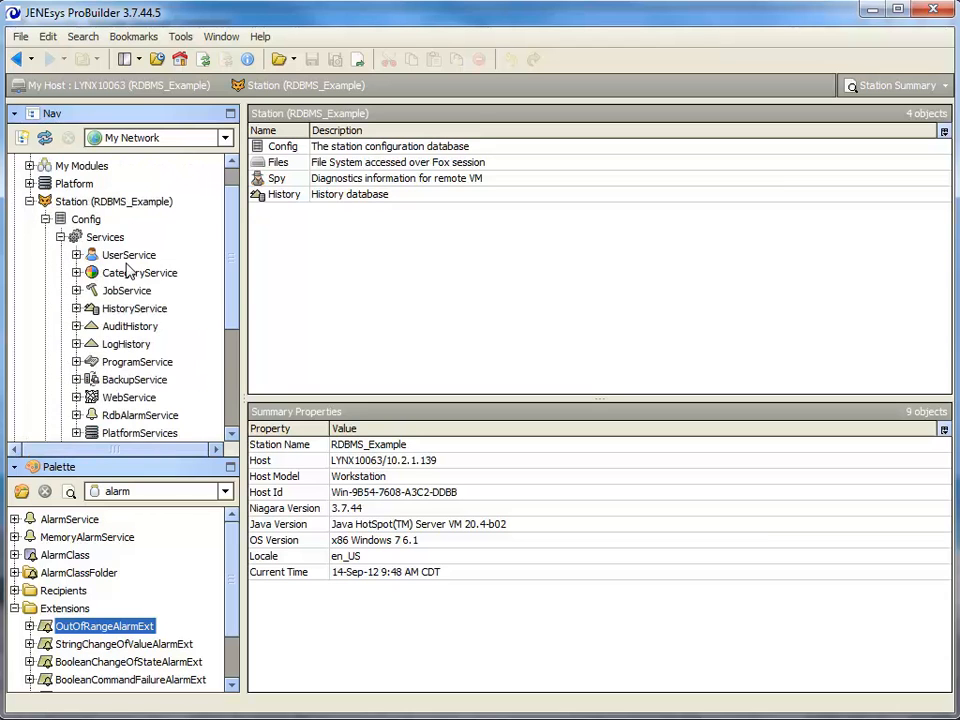
pyautogui.click(60, 237)
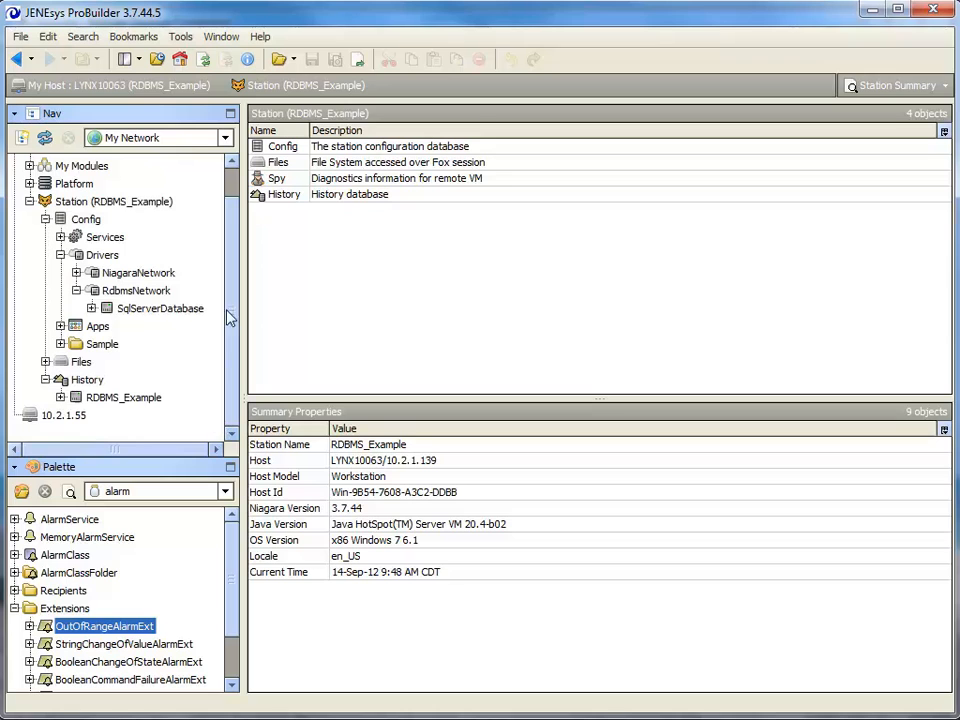
pyautogui.click(91, 308)
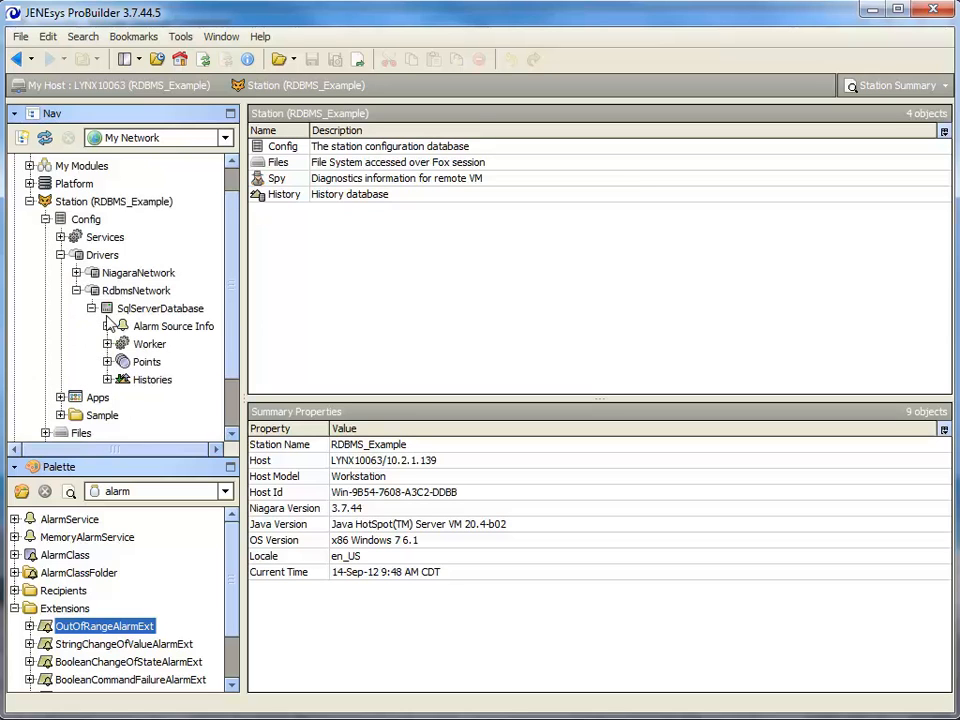
pyautogui.doubleClick(136, 364)
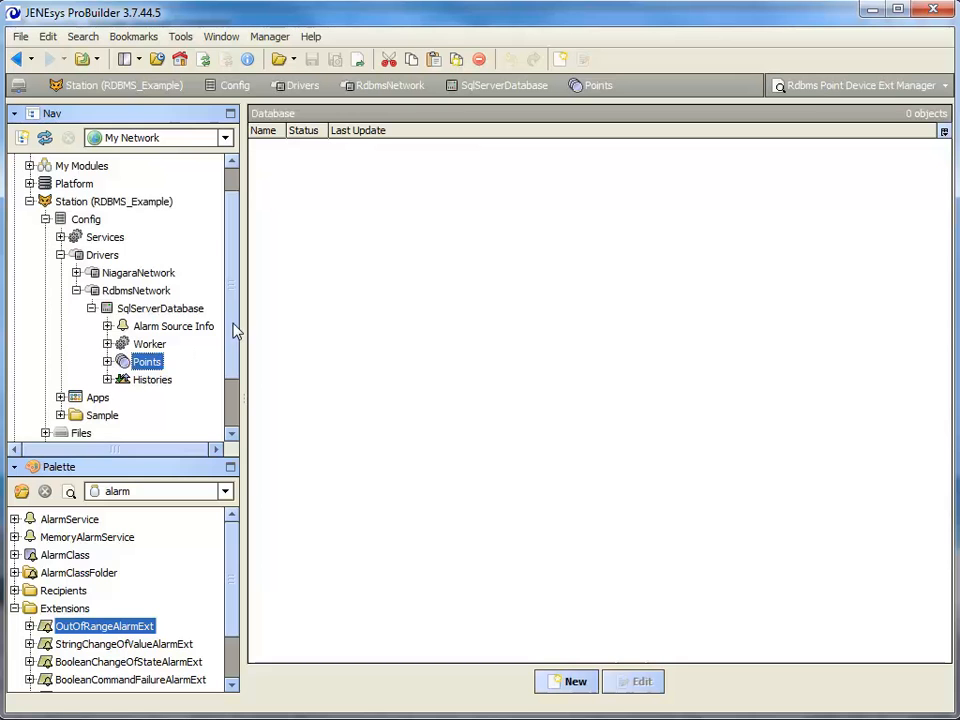
# Step: Switch to SQL Server Enterprise Manager, view all rows of the __Table_Containing_Data_to_Pass table, and close it
pyautogui.moveTo(234, 324); pyautogui.dragTo(235, 280)
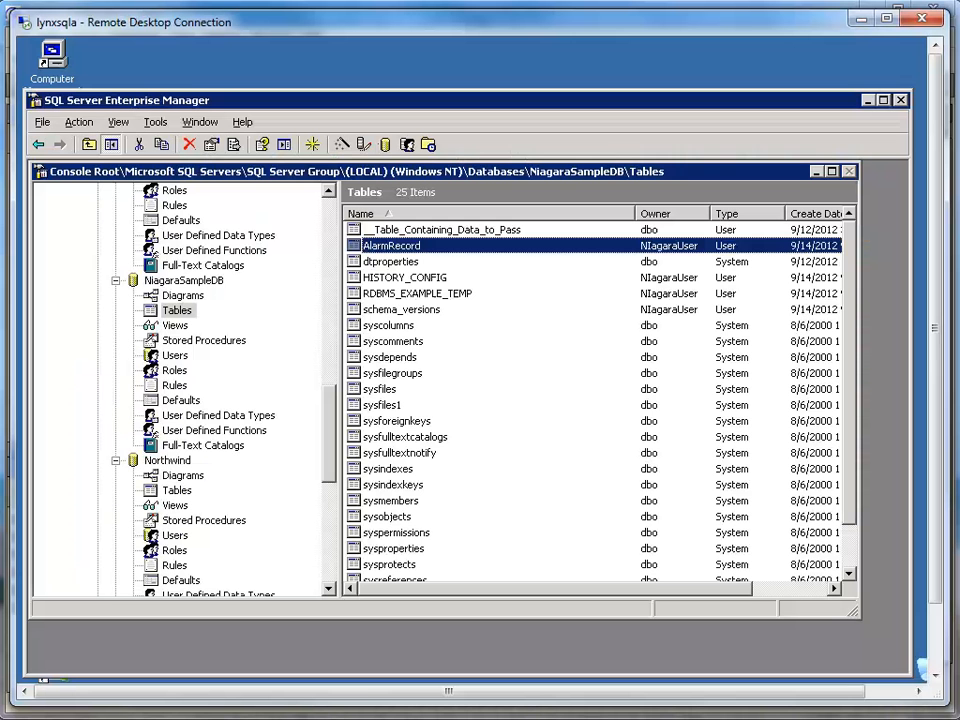
pyautogui.rightClick(395, 232)
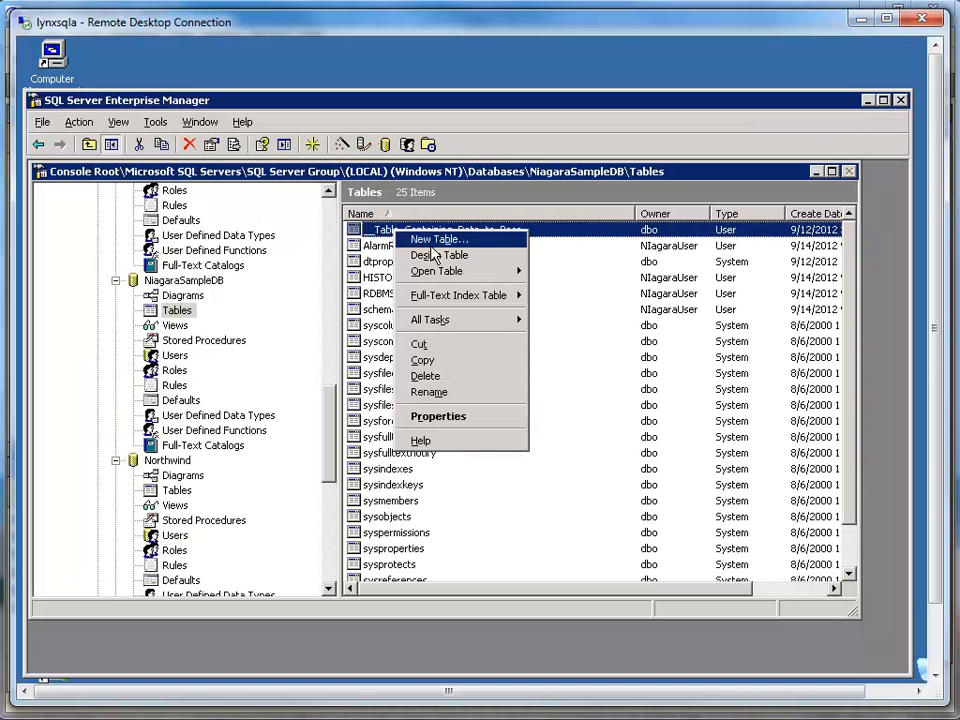
pyautogui.moveTo(494, 275)
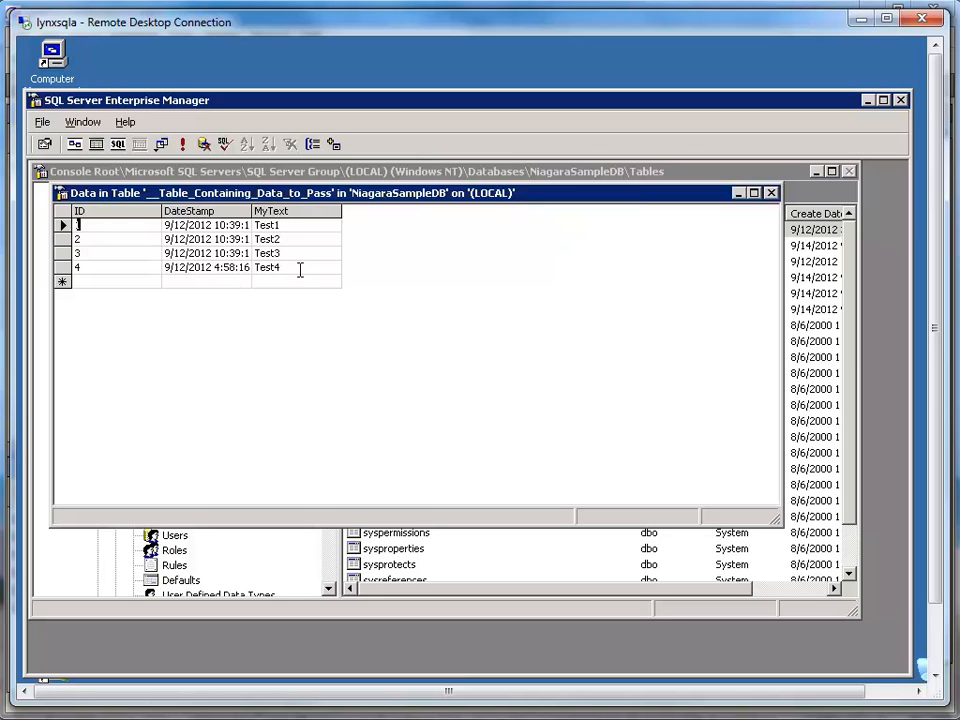
pyautogui.click(771, 194)
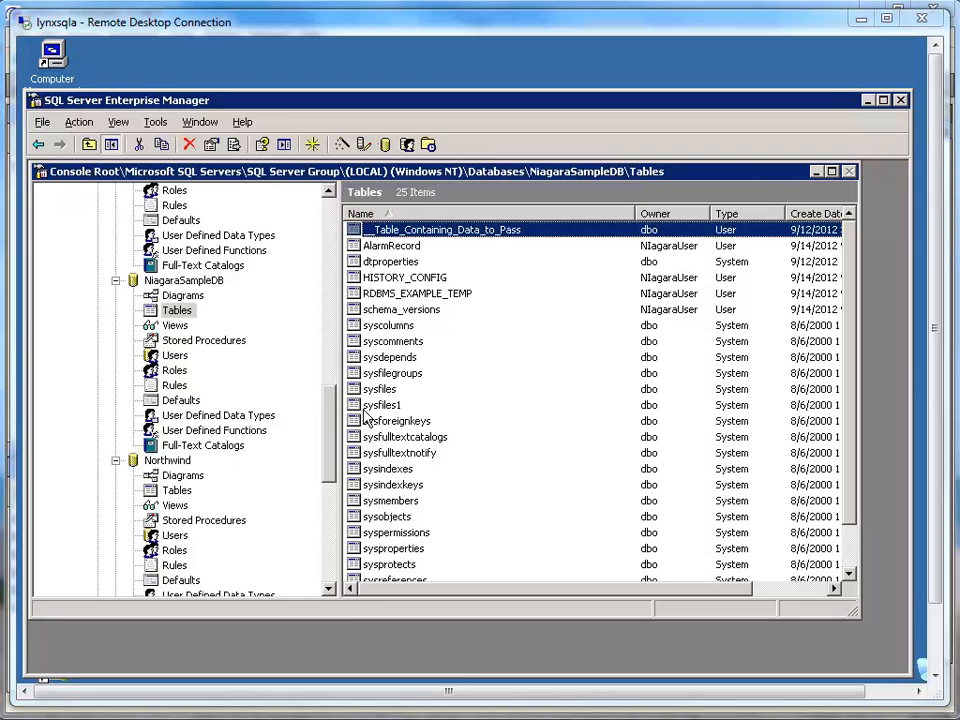
# Step: Switch to ProBuilder and start a new Rdbms Point Query in the SqlServerDatabase points, named InfoFromTable
pyautogui.click(406, 717)
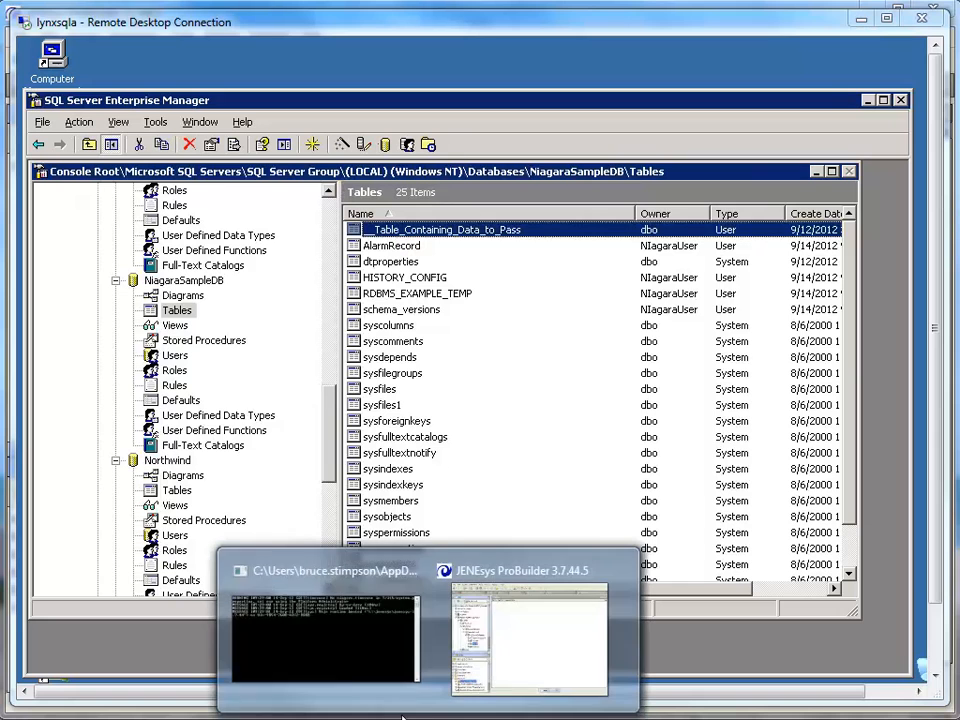
pyautogui.click(536, 612)
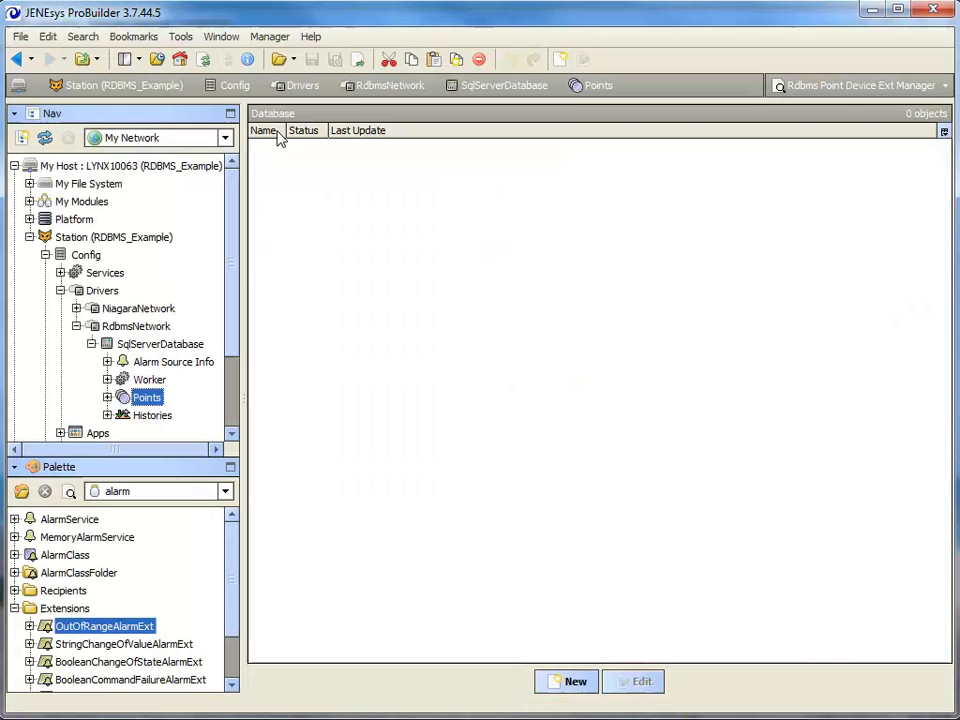
pyautogui.scroll(-1, 233, 311)
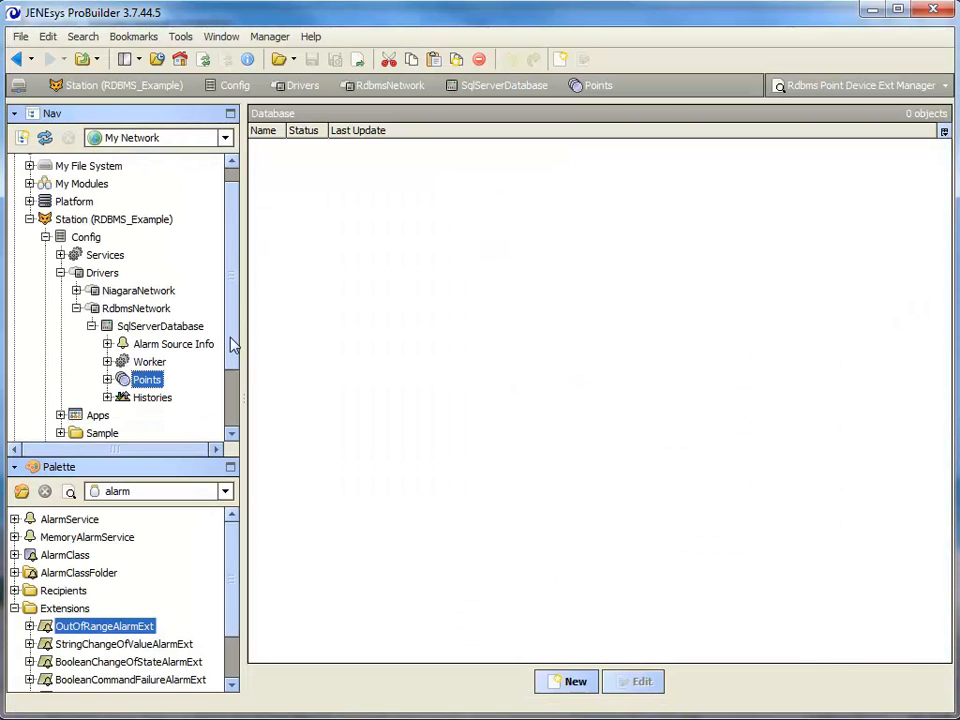
pyautogui.click(563, 688)
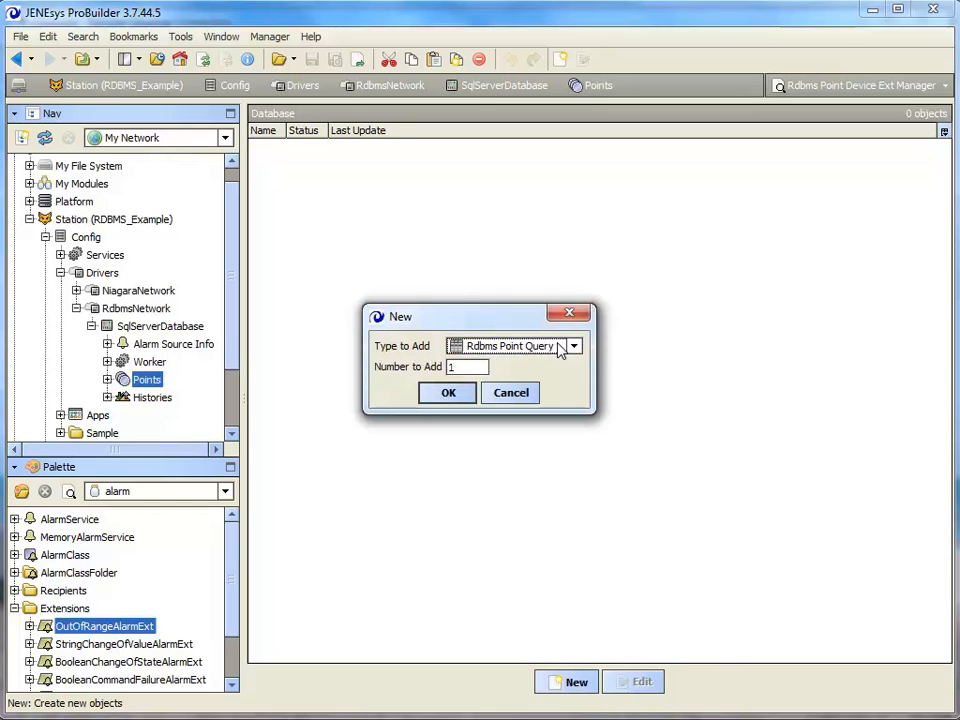
pyautogui.click(448, 394)
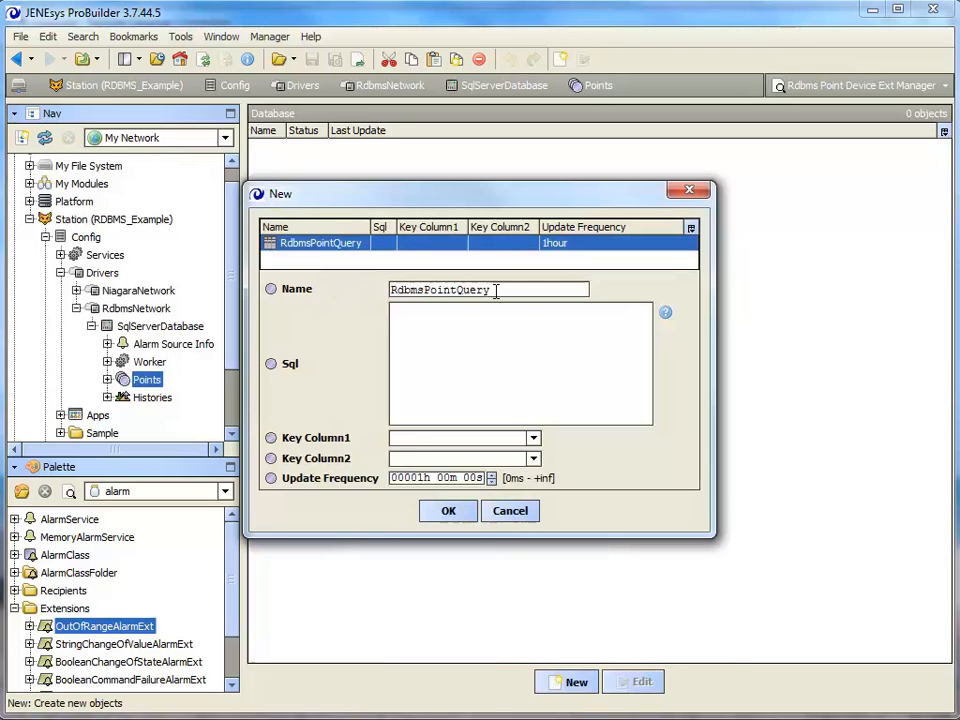
pyautogui.moveTo(489, 289); pyautogui.dragTo(382, 293)
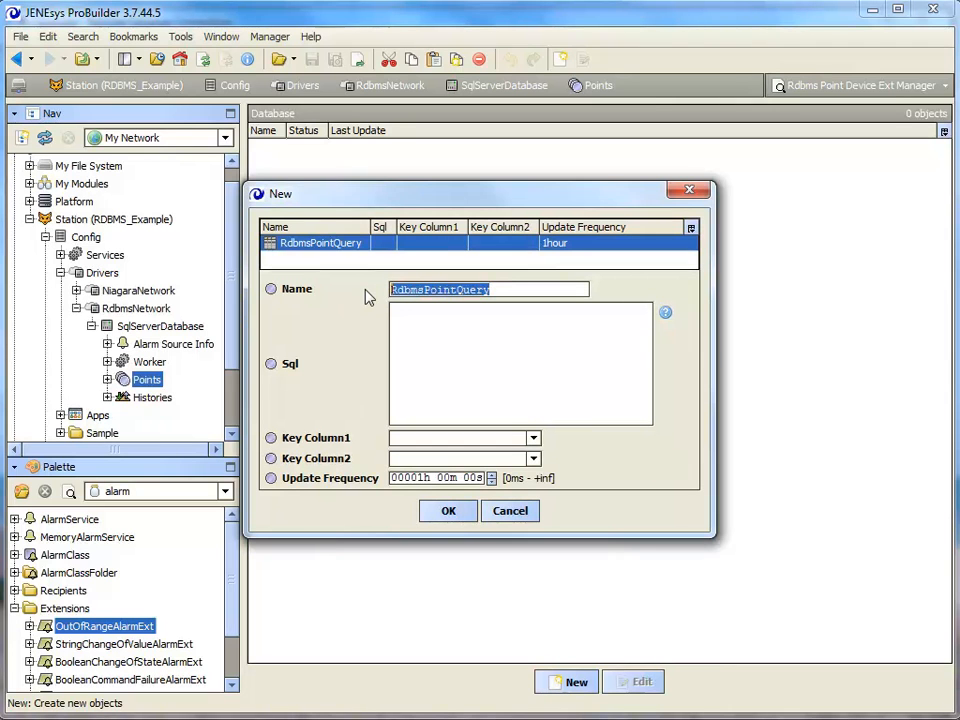
pyautogui.write('Info')
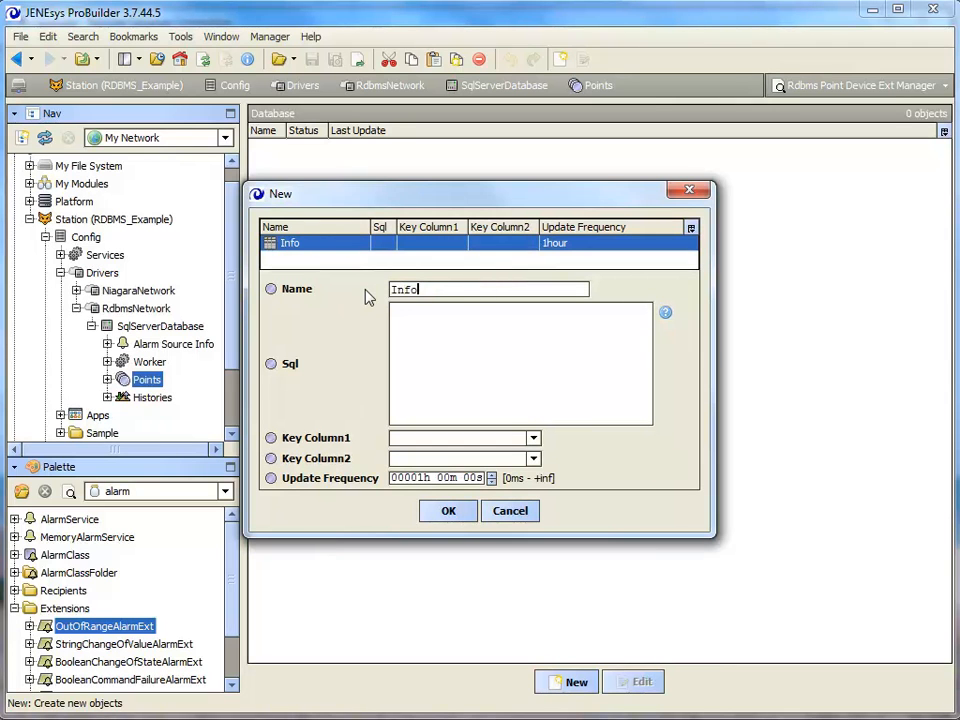
pyautogui.write('FromTable')
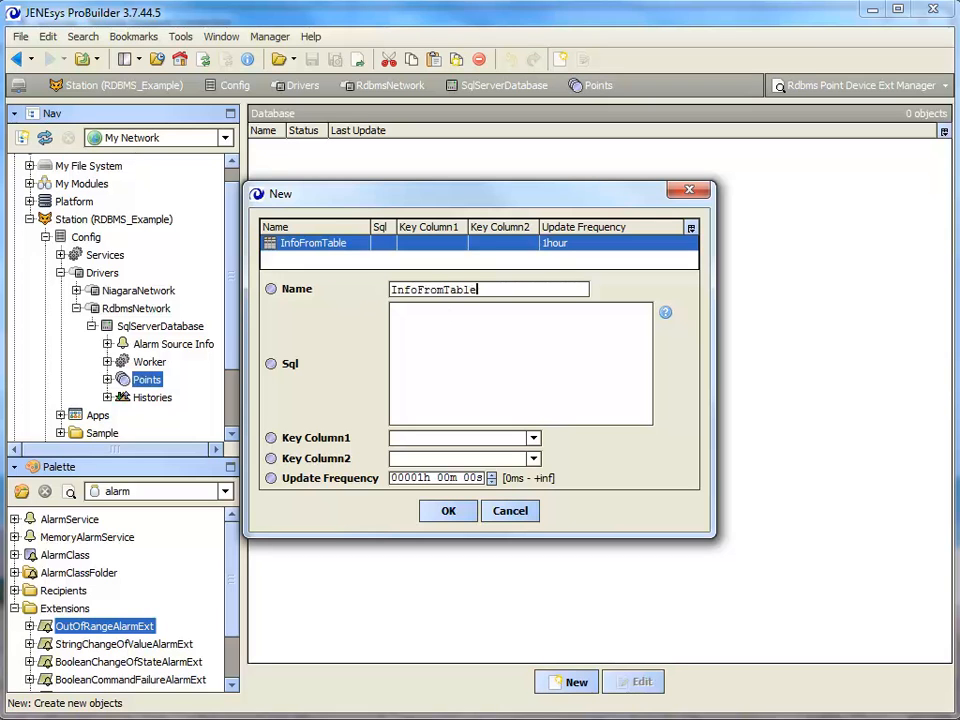
# Step: Paste the query SELECT * FROM dbo.__Table_Containing_Data_to_Pass as InfoFromTable's SQL statement and read through it
pyautogui.hotkey('alt', 'Tab')
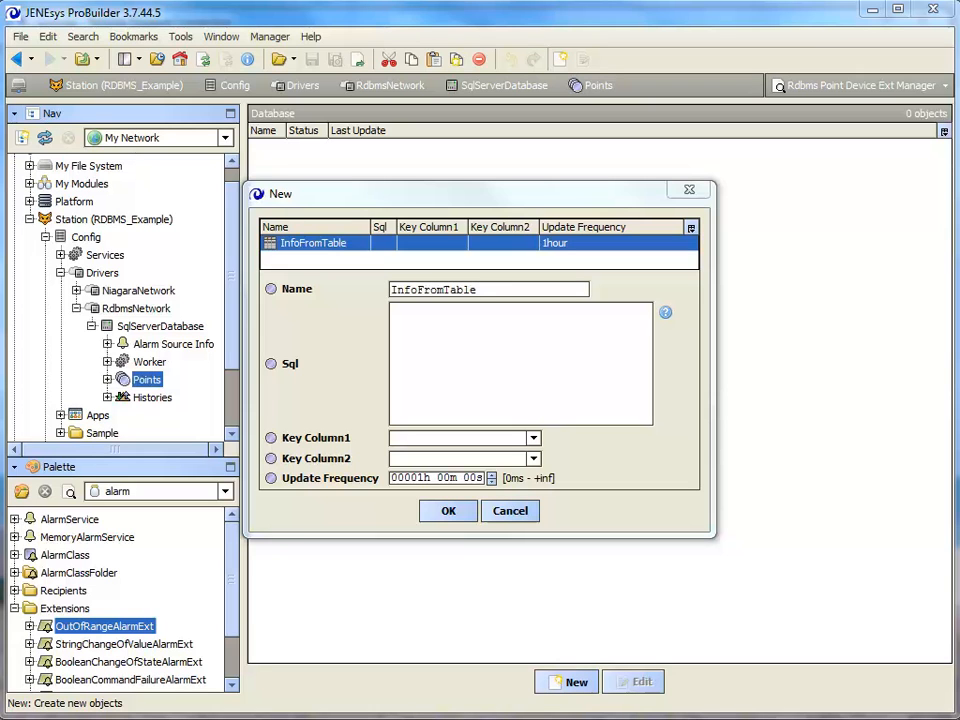
pyautogui.click(463, 339)
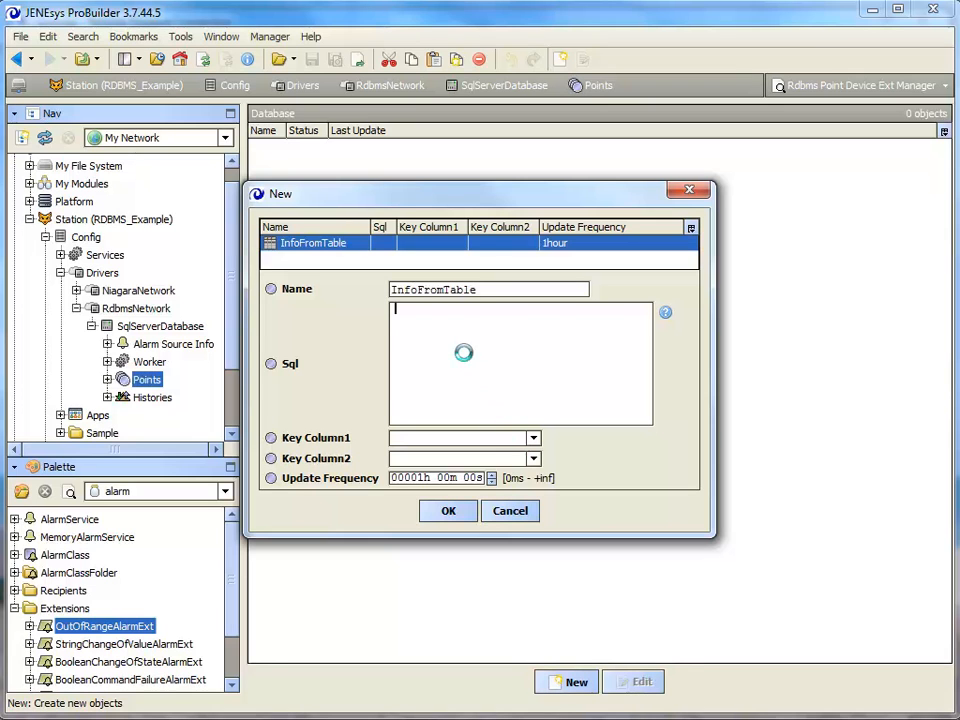
pyautogui.hotkey('ctrl', 'v')
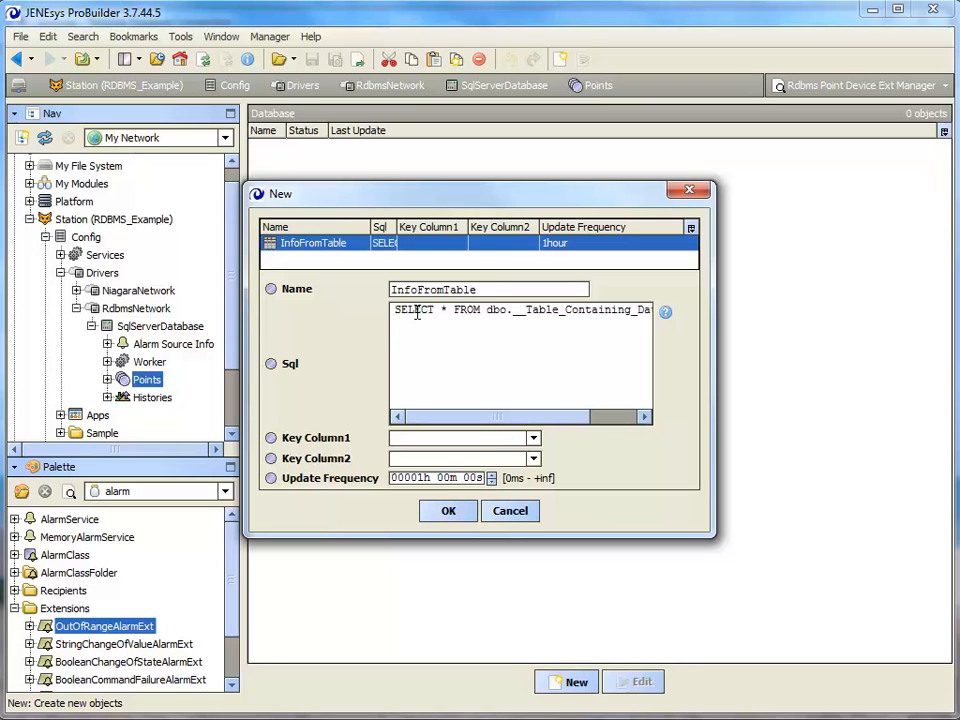
pyautogui.moveTo(478, 422); pyautogui.dragTo(504, 422)
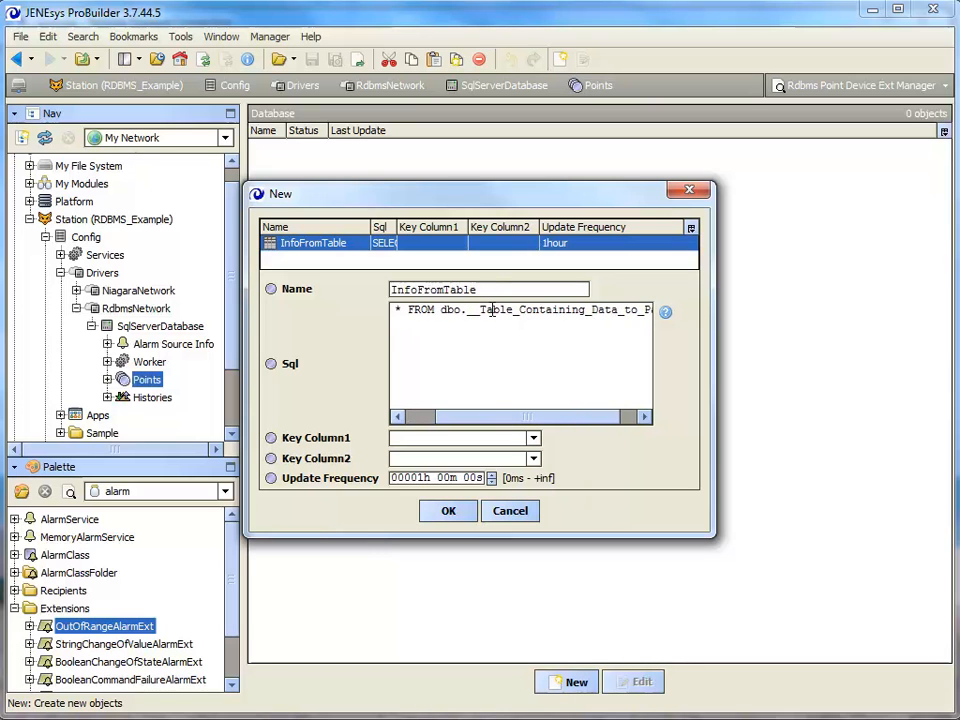
pyautogui.moveTo(514, 420); pyautogui.dragTo(454, 414)
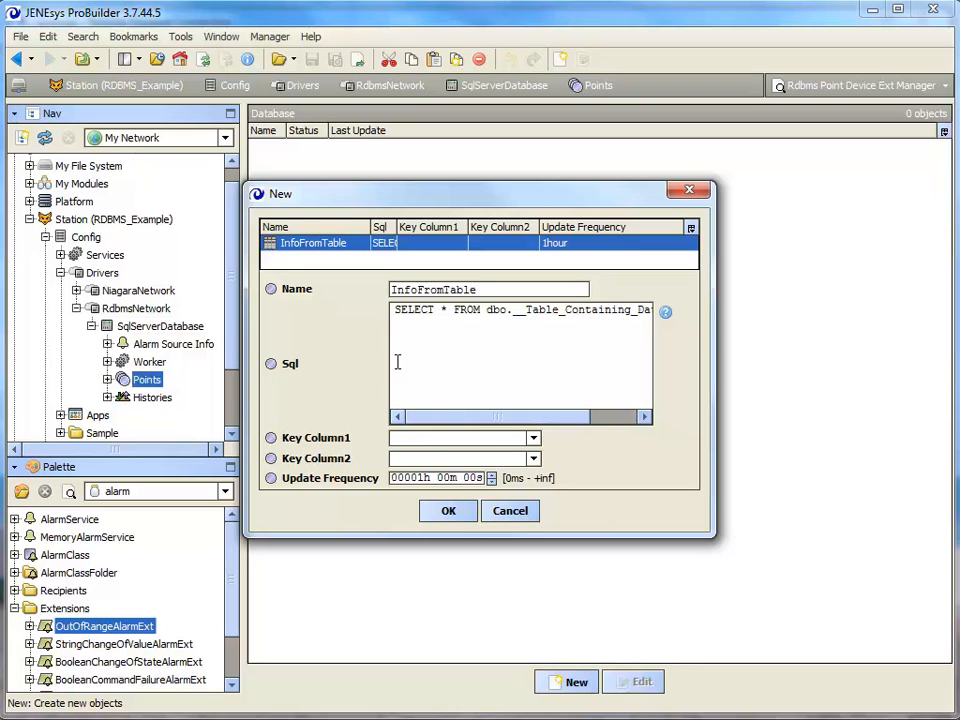
# Step: Switch to SQL Server Enterprise Manager, view all rows of __Table_Containing_Data_to_Pass to check its key column, and return to ProBuilder
pyautogui.click(536, 441)
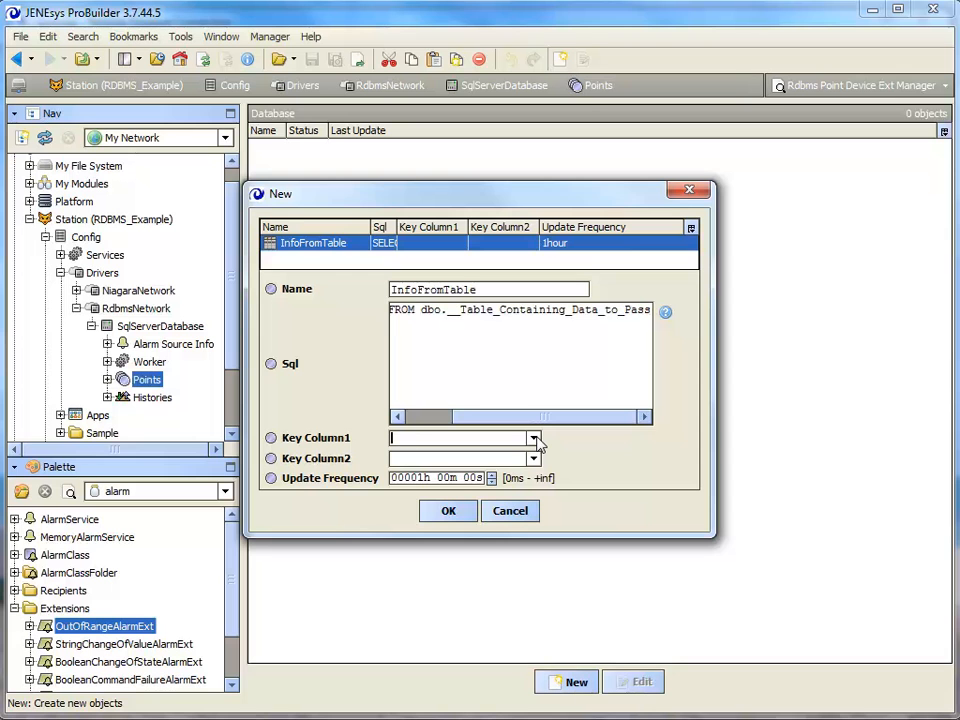
pyautogui.click(375, 719)
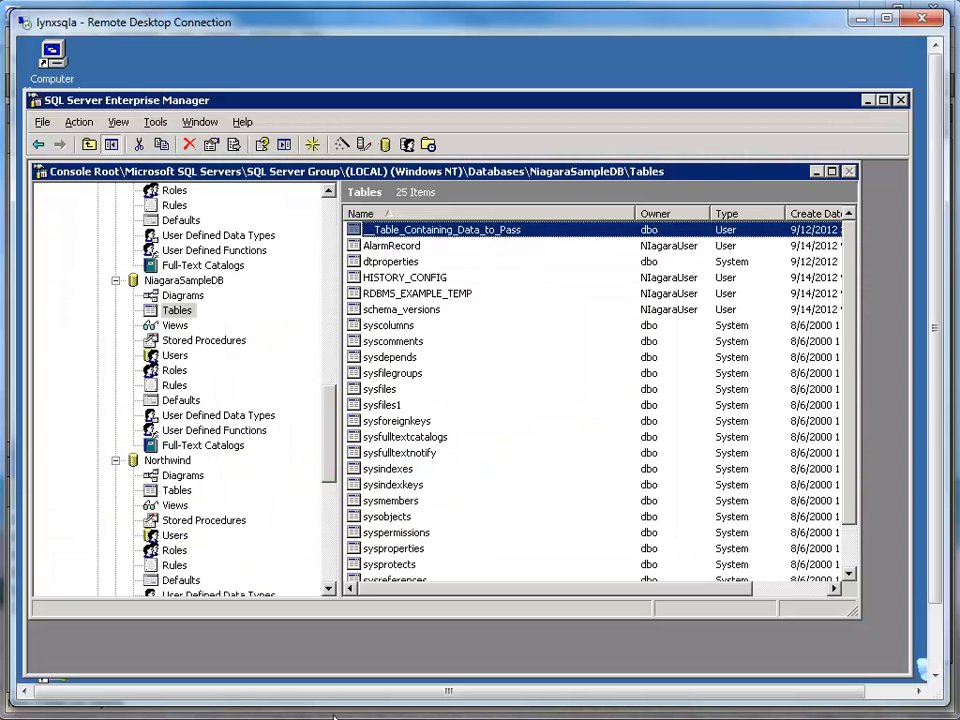
pyautogui.rightClick(415, 231)
pyautogui.moveTo(460, 272)
pyautogui.click(565, 272)
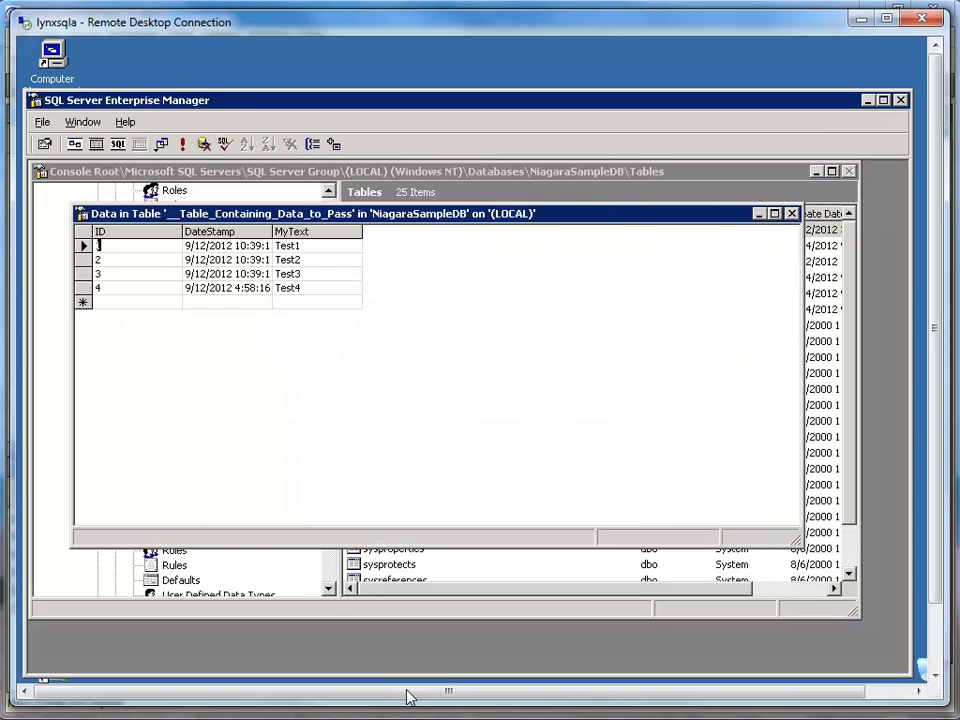
pyautogui.click(461, 647)
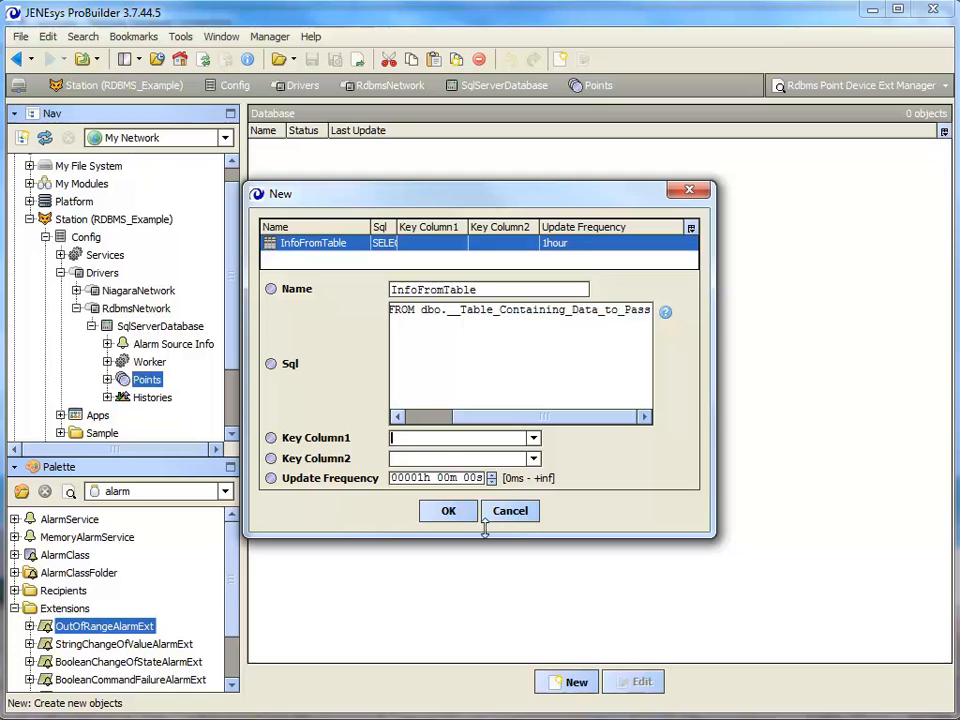
# Step: Set InfoFromTable's Key Column1 to ID and its update frequency to 10 seconds, and create the query
pyautogui.click(418, 436)
pyautogui.write('ID')
pyautogui.click(425, 481)
pyautogui.write('0')
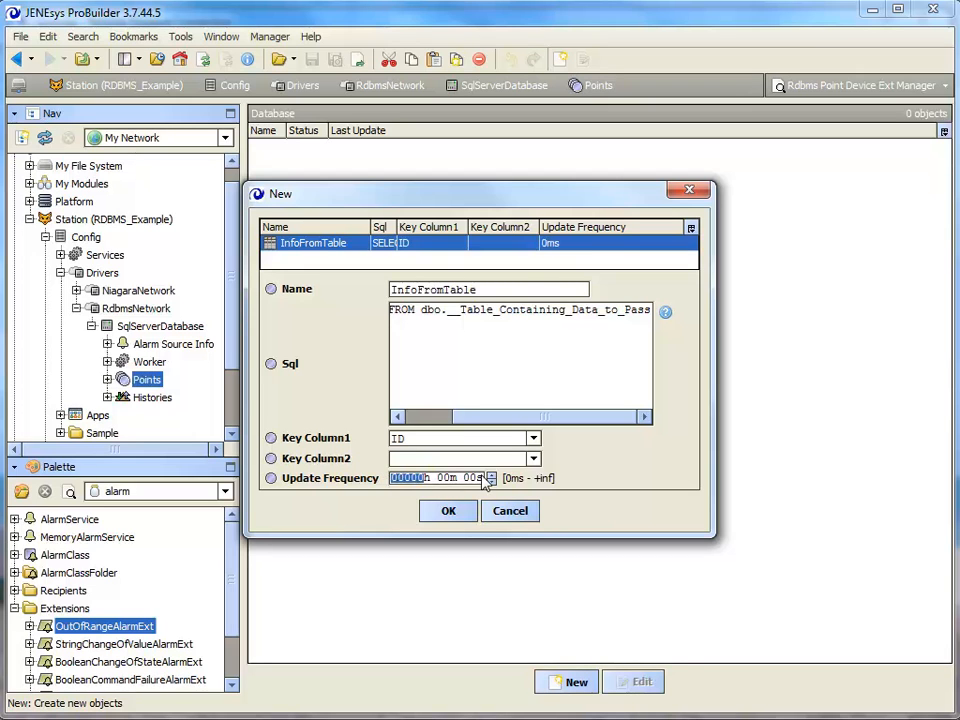
pyautogui.click(474, 479)
pyautogui.write('10')
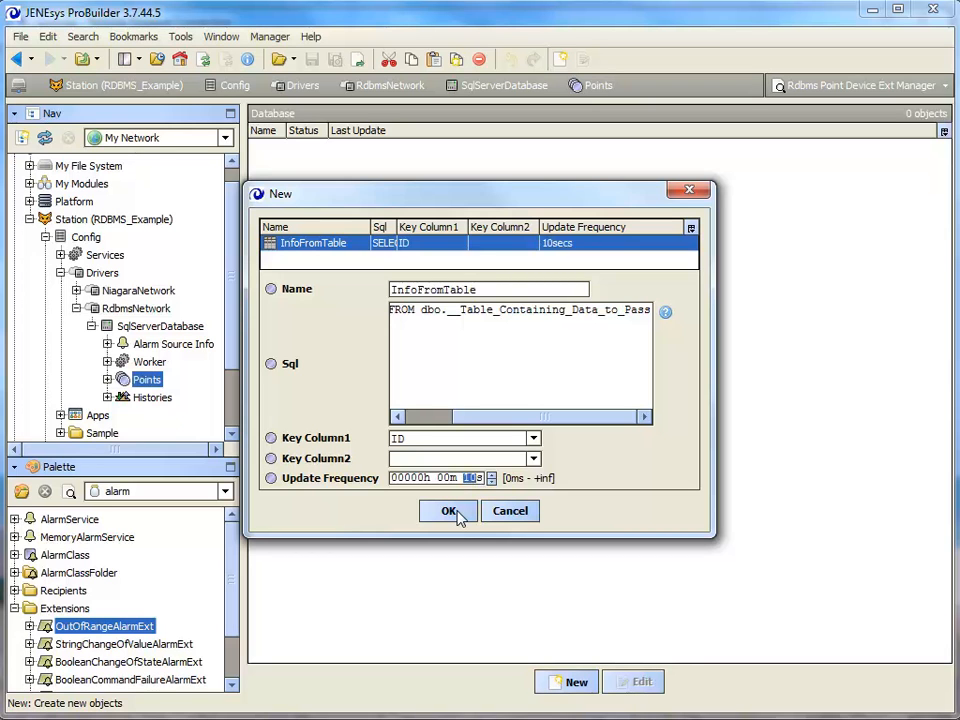
pyautogui.click(450, 512)
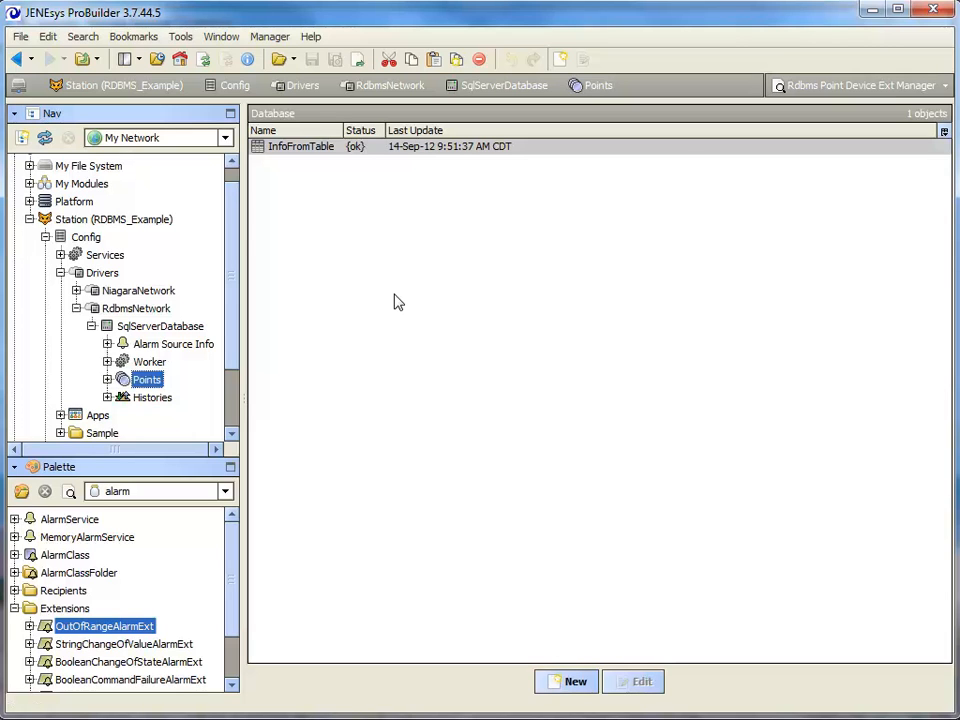
# Step: Discover the rows of the InfoFromTable query and add row 2 as a String Point named SecondRow with value column MyText
pyautogui.click(325, 148)
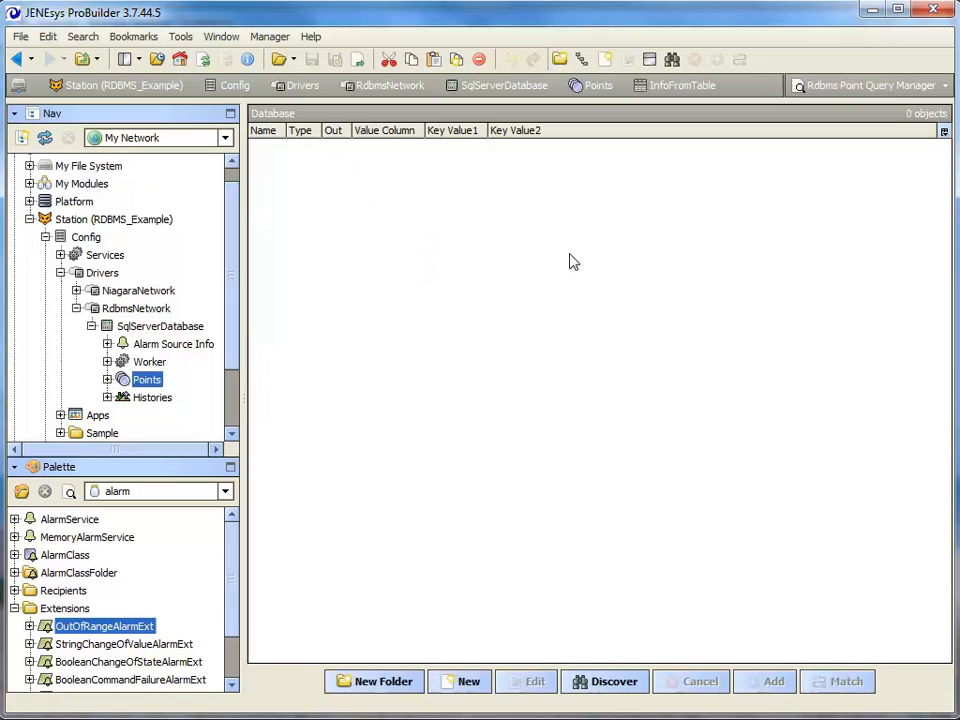
pyautogui.click(607, 690)
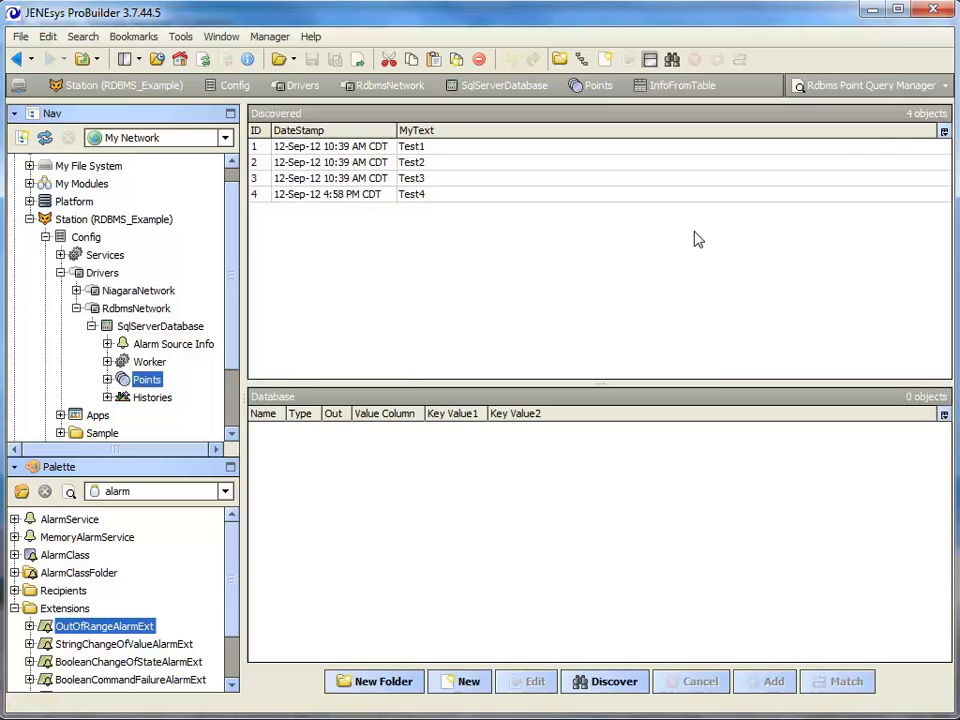
pyautogui.click(326, 166)
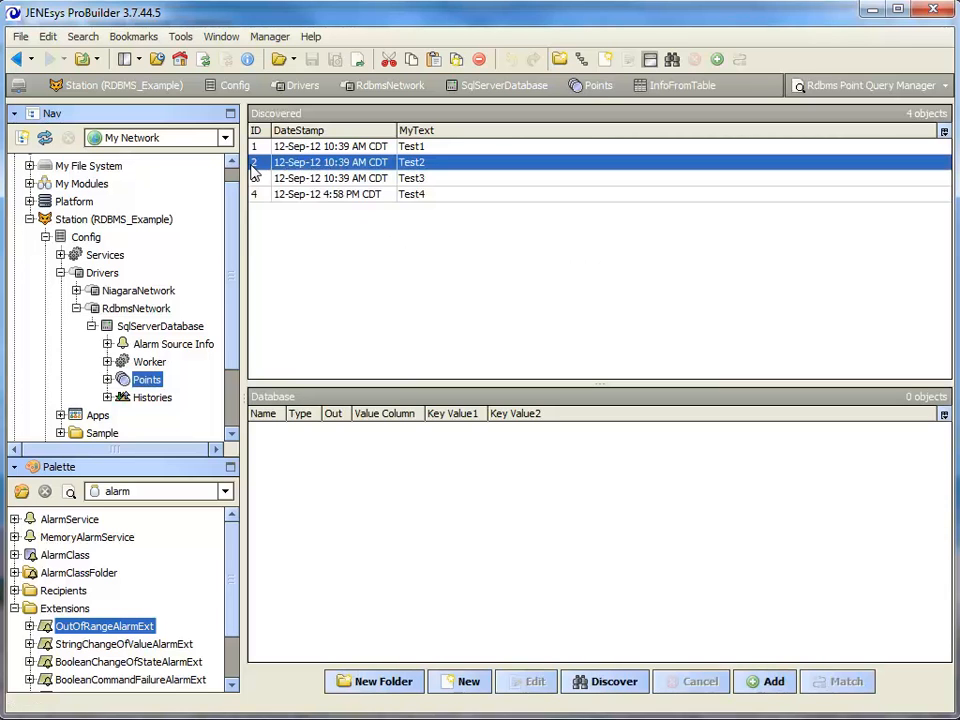
pyautogui.doubleClick(407, 175)
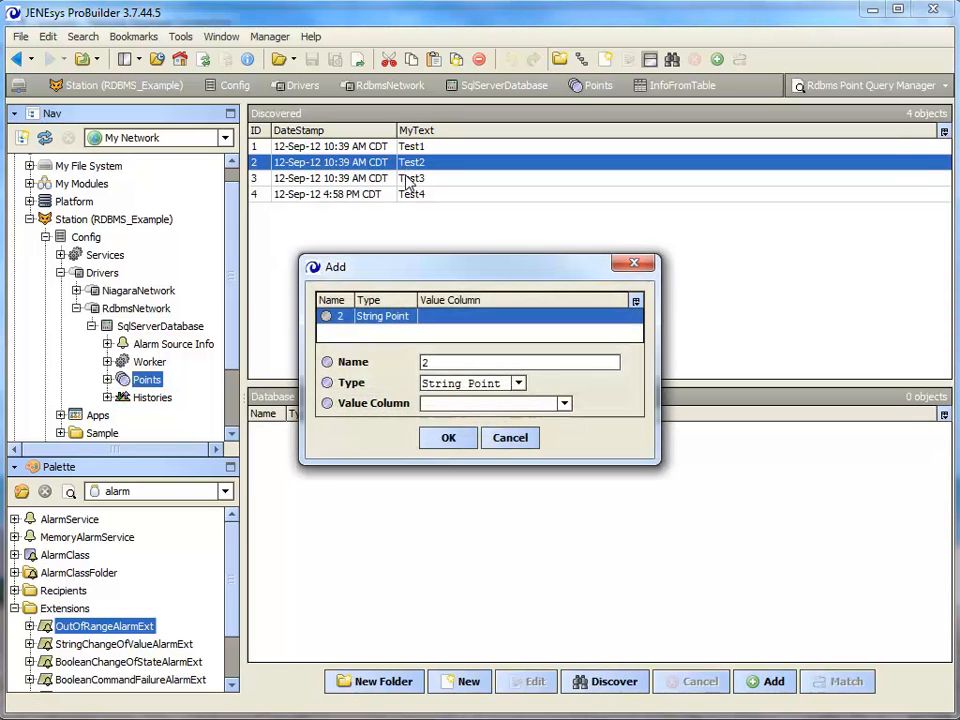
pyautogui.moveTo(400, 274); pyautogui.dragTo(507, 283)
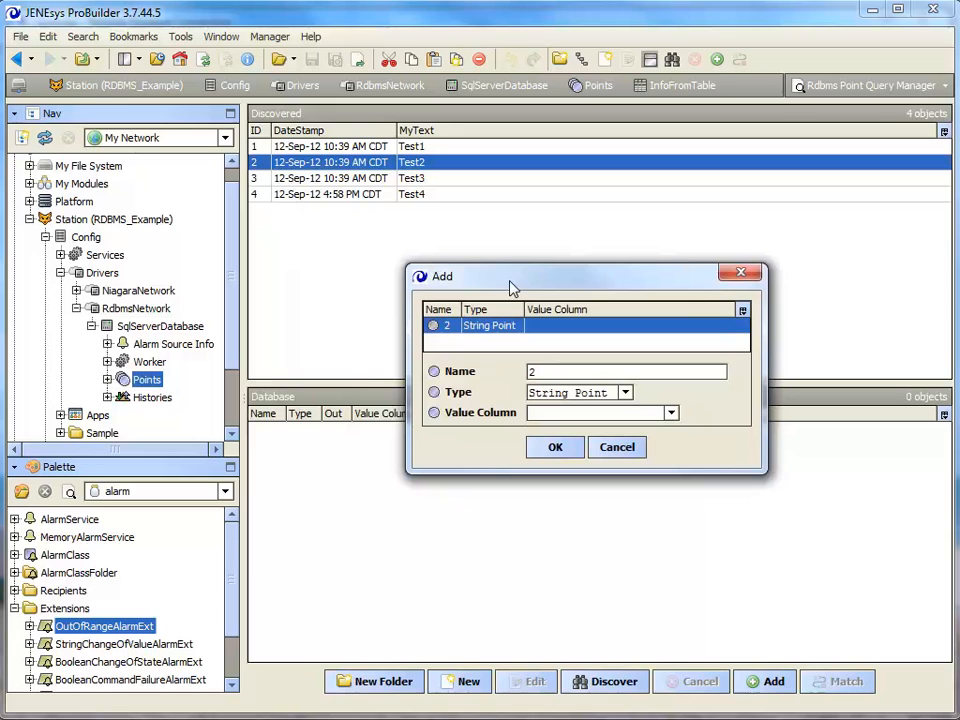
pyautogui.press('Tab')
pyautogui.write('SecondRow')
pyautogui.click(671, 413)
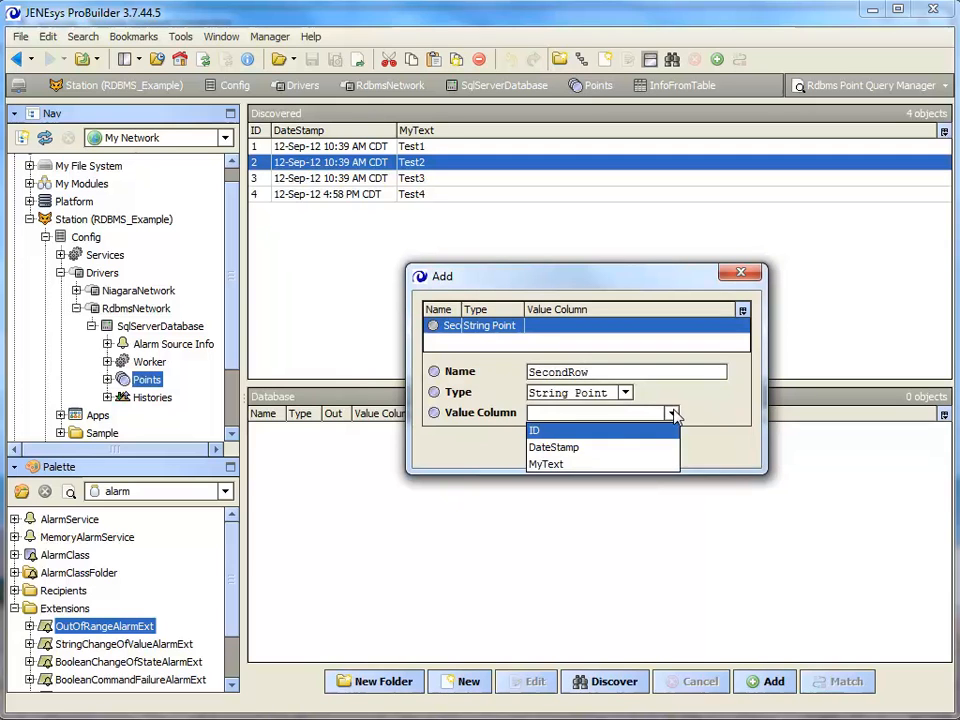
pyautogui.click(573, 465)
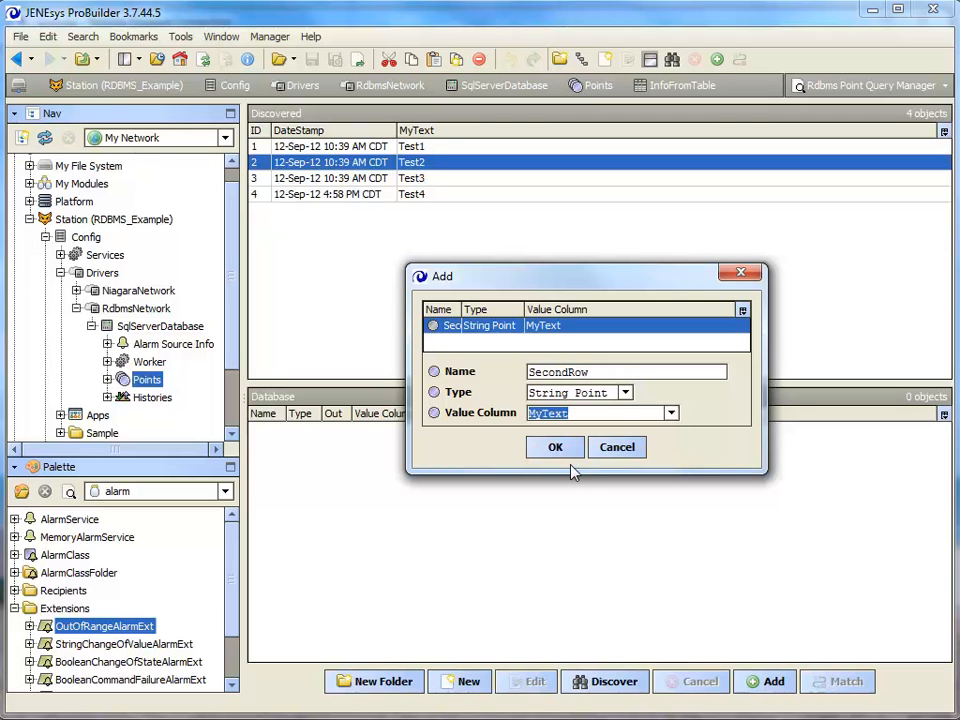
pyautogui.click(556, 448)
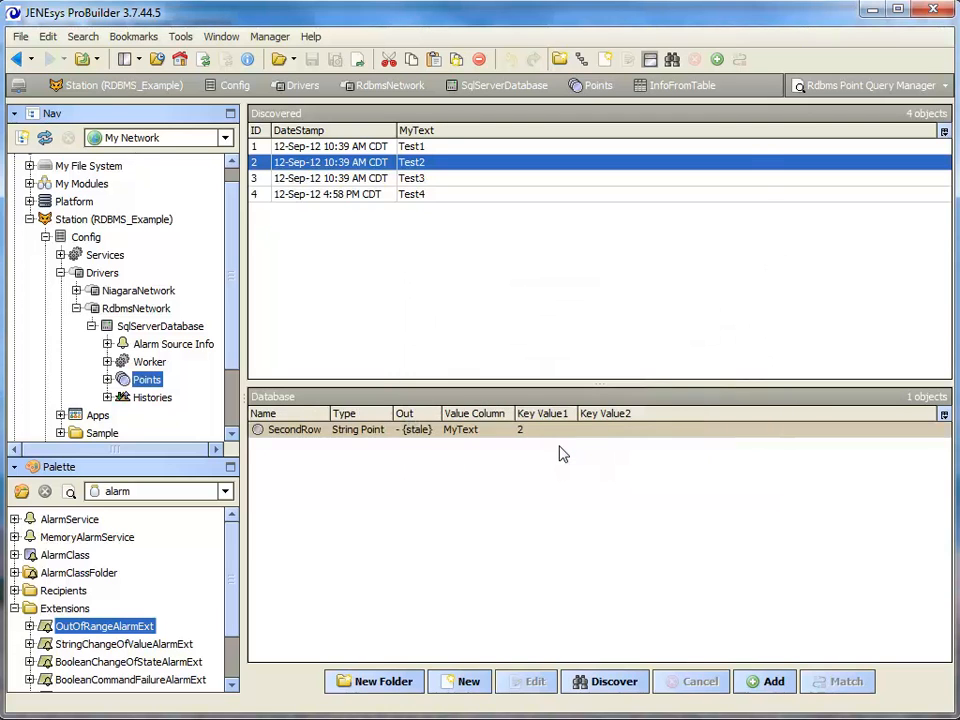
# Step: Expand Points and InfoFromTable in the station tree and locate the SecondRow point
pyautogui.click(107, 379)
pyautogui.click(122, 397)
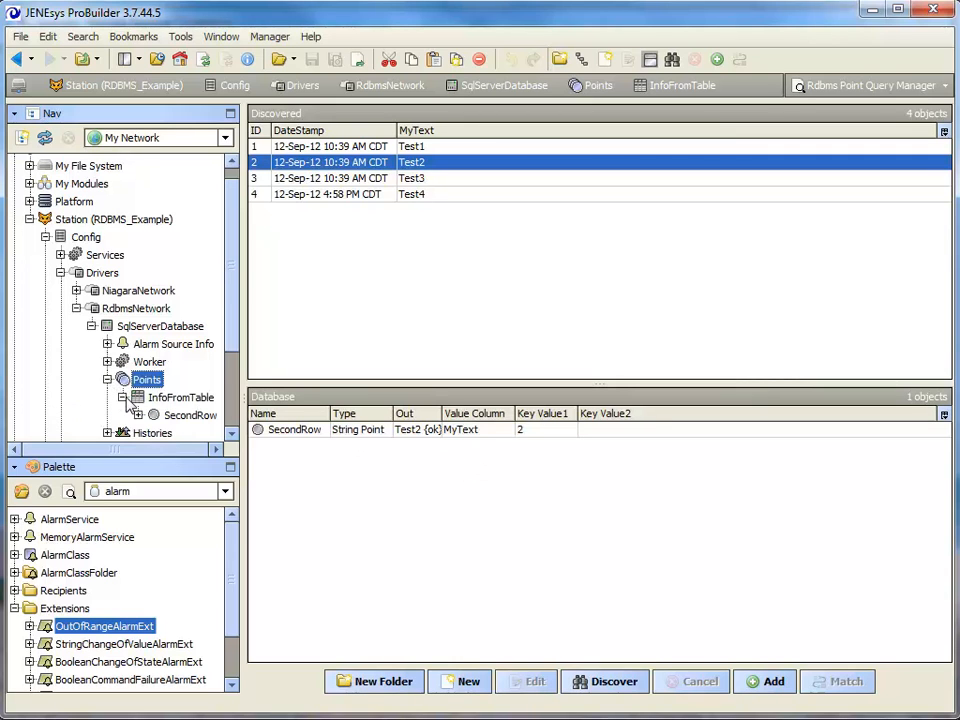
pyautogui.click(172, 418)
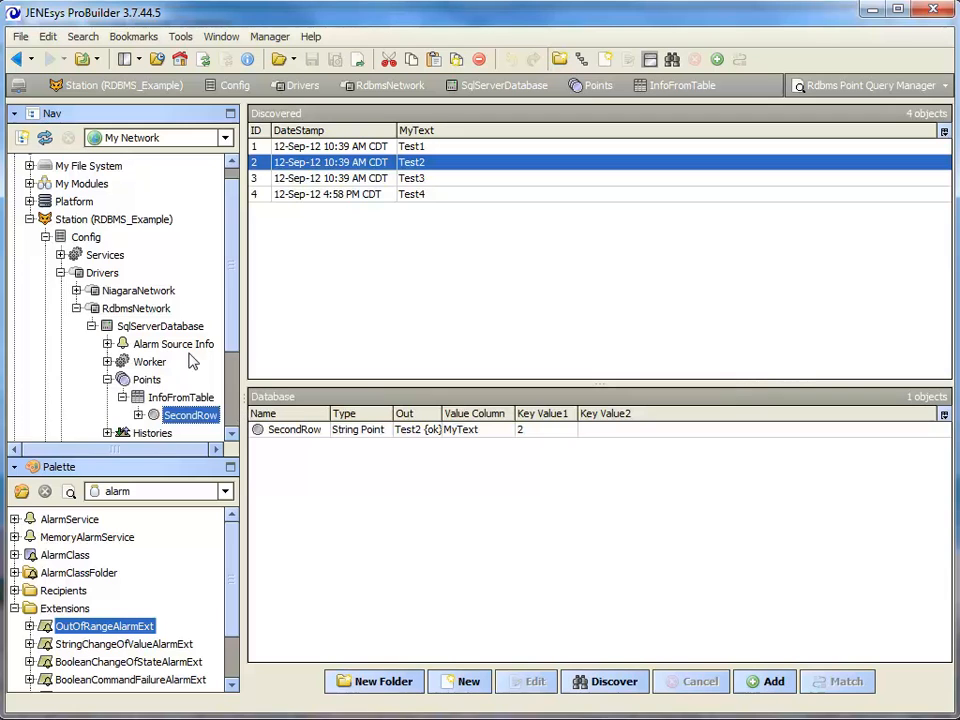
pyautogui.scroll(-3, 232, 375)
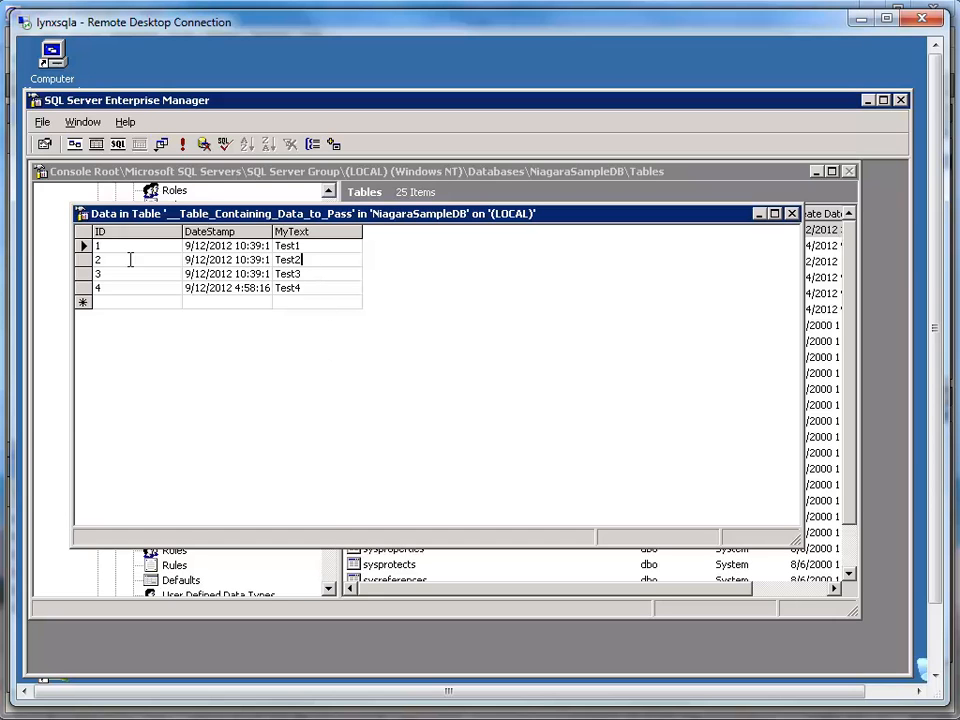
# Step: Switch to SQL Server Enterprise Manager and change MyText in the row with ID 2 to "This is a test"
pyautogui.click(300, 259)
pyautogui.write('This is a test')
pyautogui.press('Tab')
# Step: Switch back to ProBuilder and widen the Out column to read SecondRow's full value
pyautogui.moveTo(477, 682)
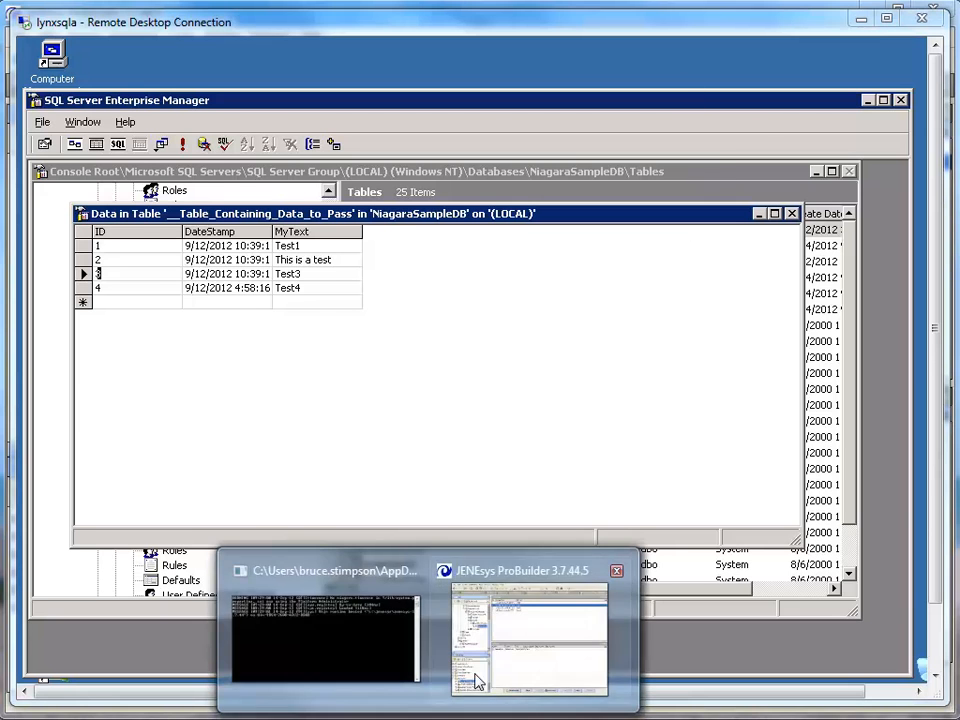
pyautogui.click(528, 640)
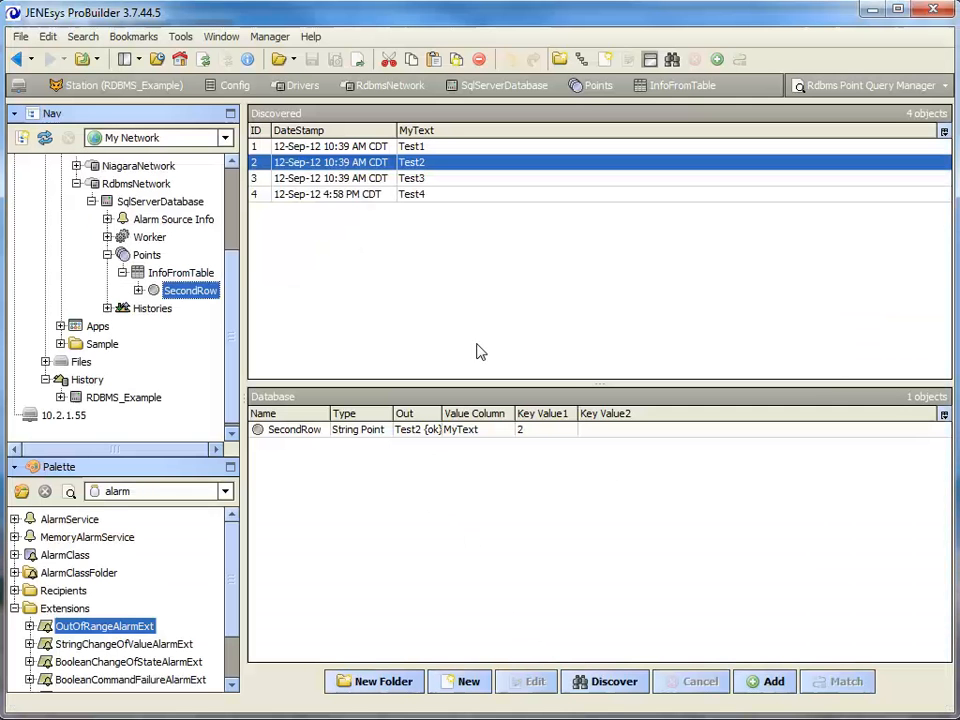
pyautogui.click(454, 268)
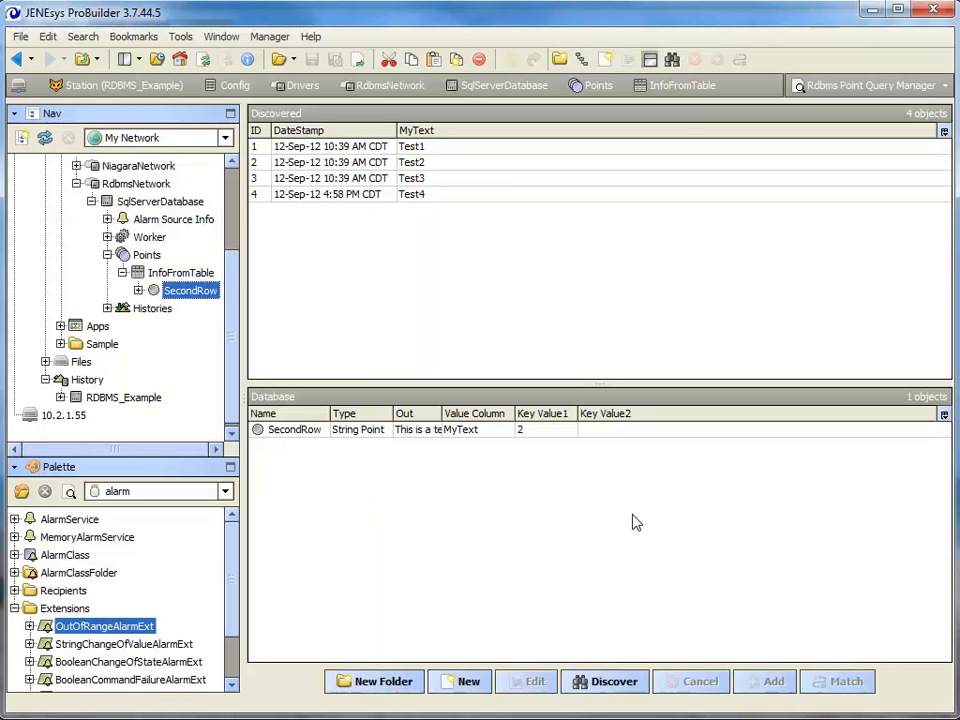
pyautogui.moveTo(442, 413); pyautogui.dragTo(528, 413)
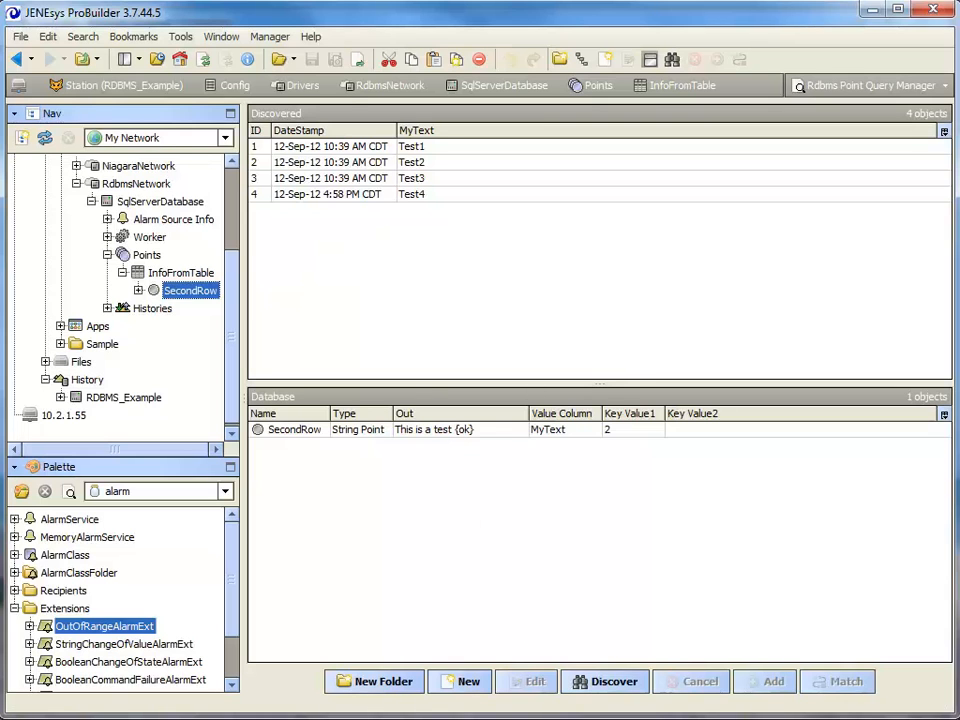
# Step: Switch to SQL Server Enterprise Manager, examine the fields of the row with ID 2 and close the table data
pyautogui.click(428, 719)
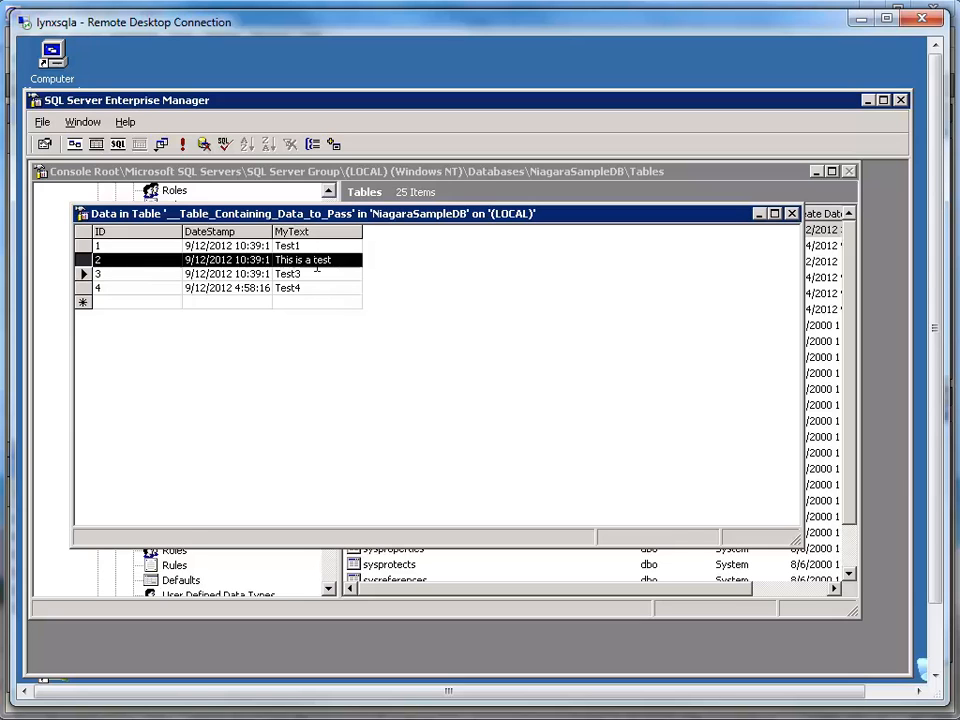
pyautogui.click(84, 262)
pyautogui.click(105, 260)
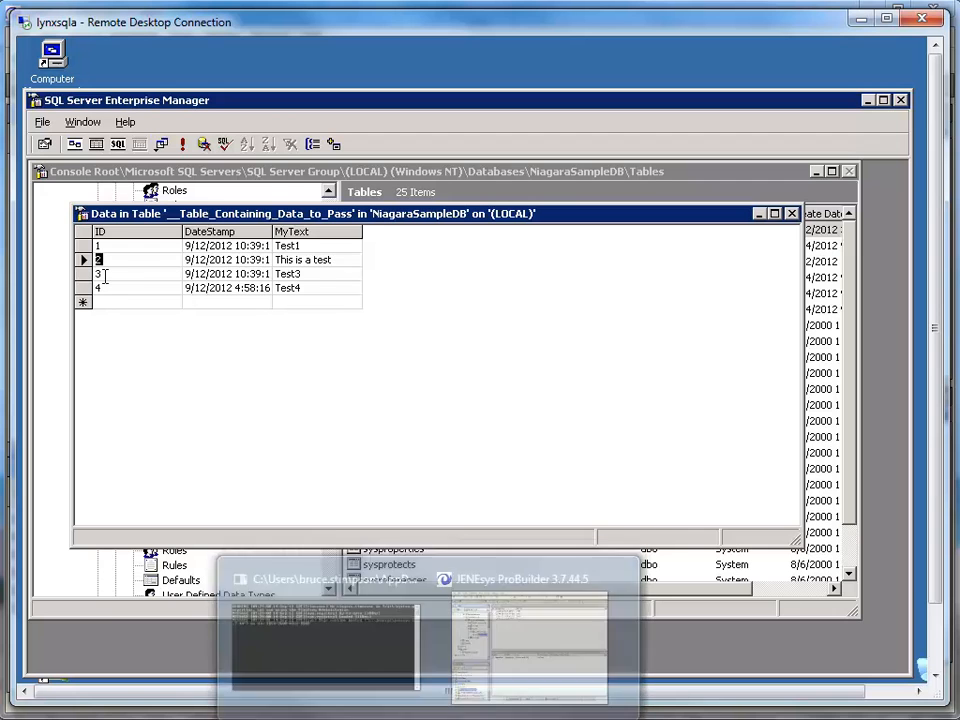
pyautogui.click(247, 259)
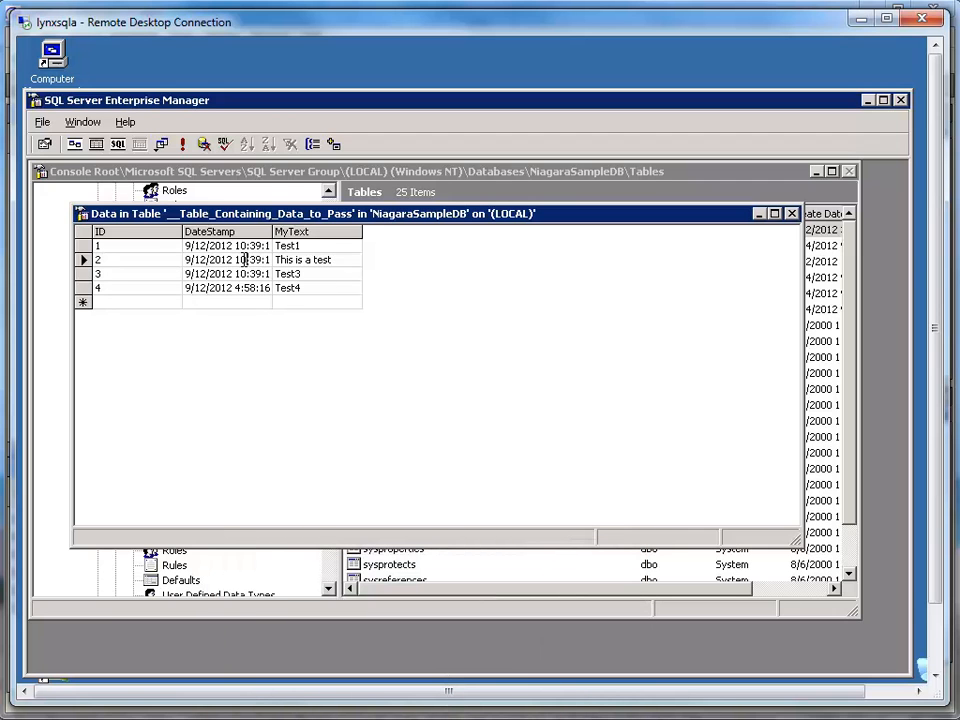
pyautogui.click(288, 301)
pyautogui.click(791, 214)
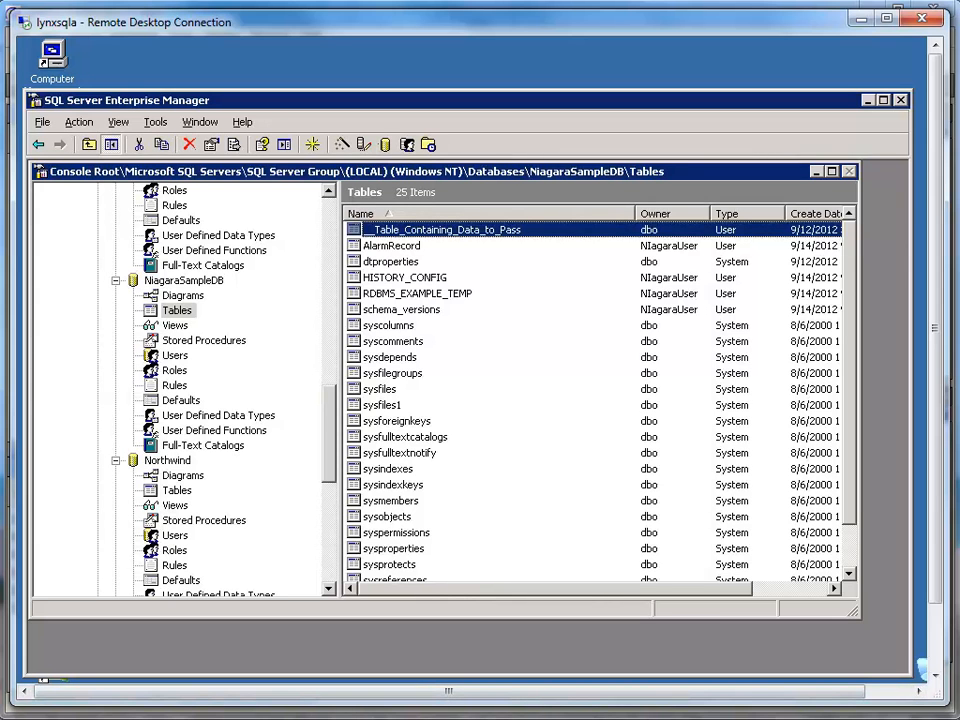
# Step: Switch back to ProBuilder and start one new Rdbms Point Query in the Points manager of SqlServerDatabase
pyautogui.moveTo(439, 713)
pyautogui.click(512, 662)
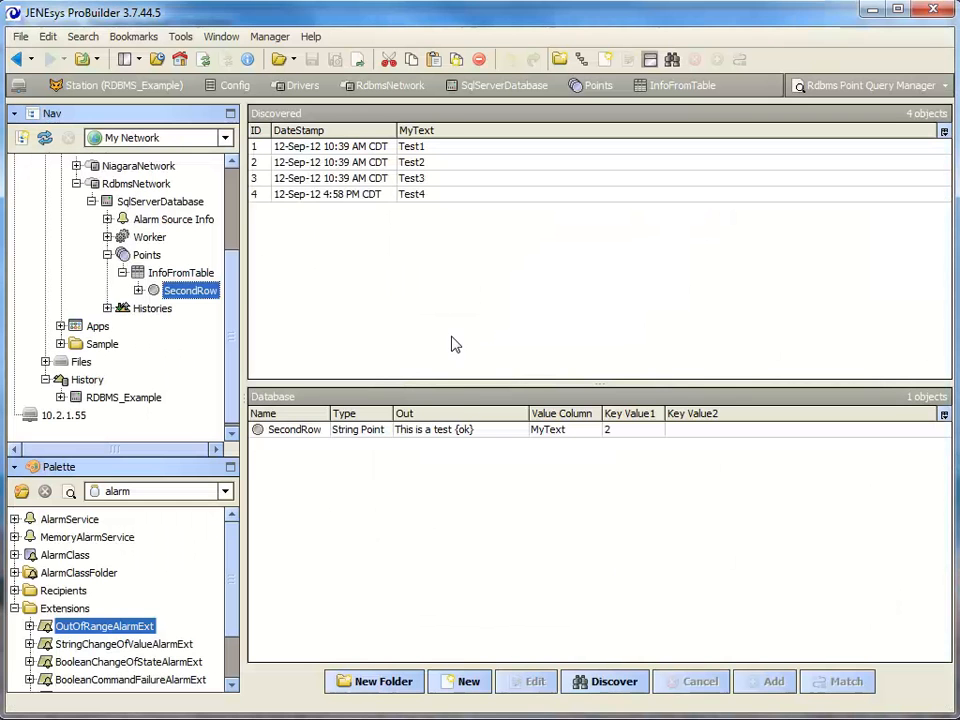
pyautogui.click(150, 257)
pyautogui.rightClick(152, 262)
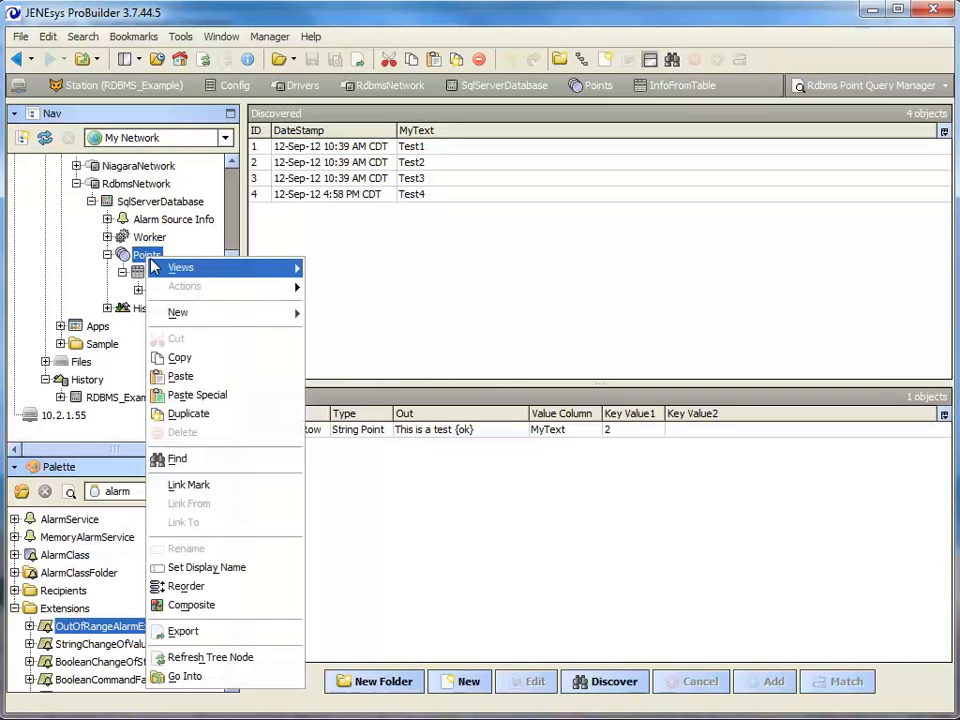
pyautogui.click(600, 274)
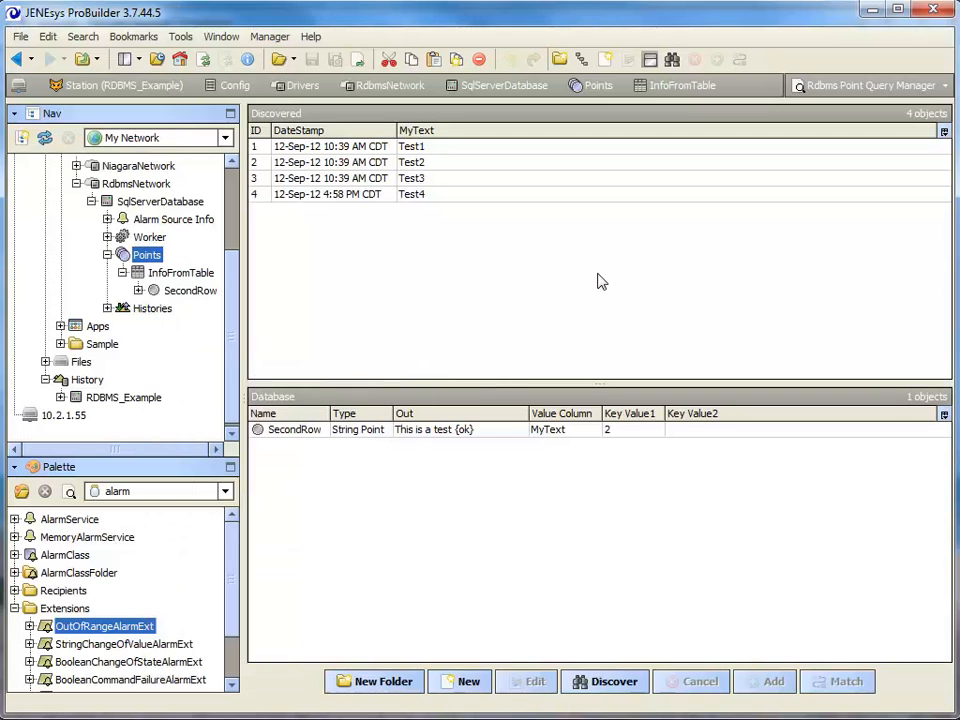
pyautogui.doubleClick(150, 256)
pyautogui.click(575, 685)
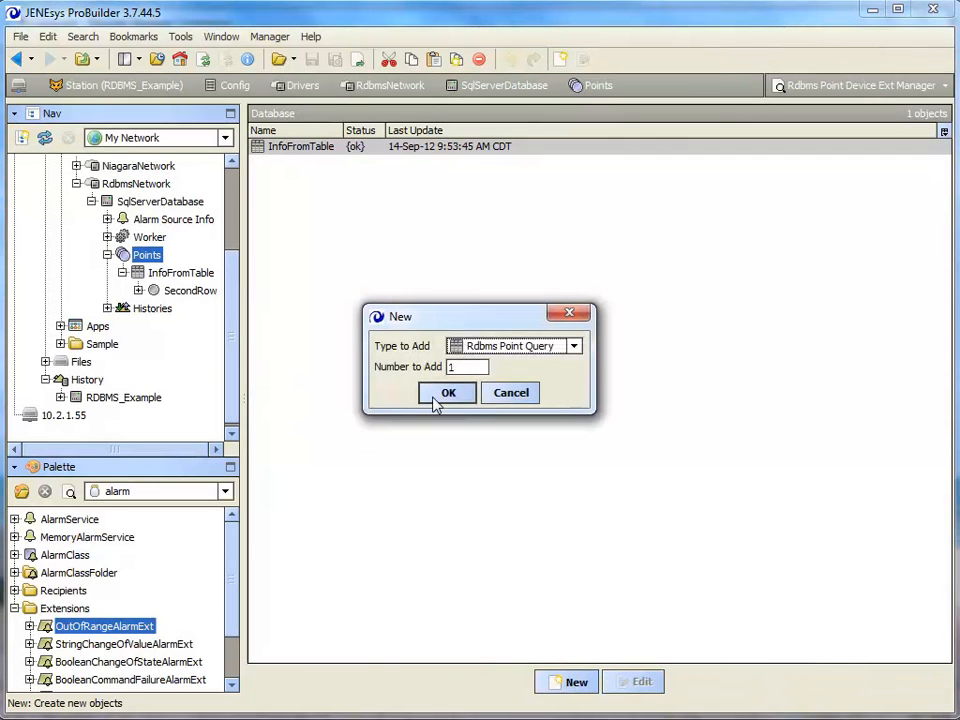
pyautogui.click(440, 398)
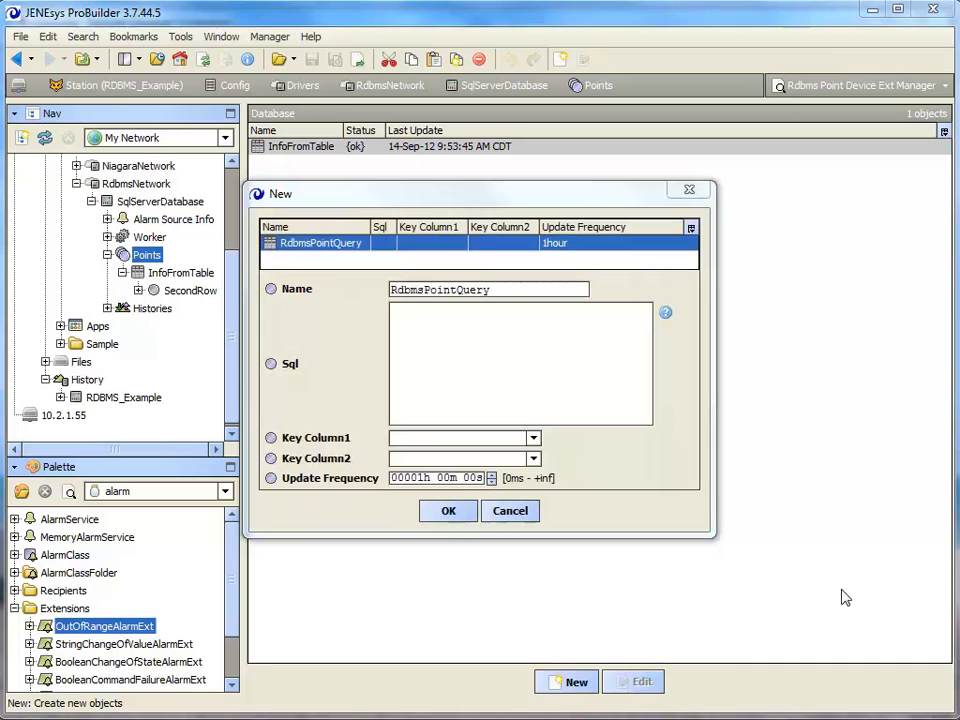
# Step: Paste the SELECT statement that joins __Table_Containing_Data_to_Pass on MAX(DateStamp) into the query's Sql field and review its full text
pyautogui.click(443, 330)
pyautogui.hotkey('ctrl', 'v')
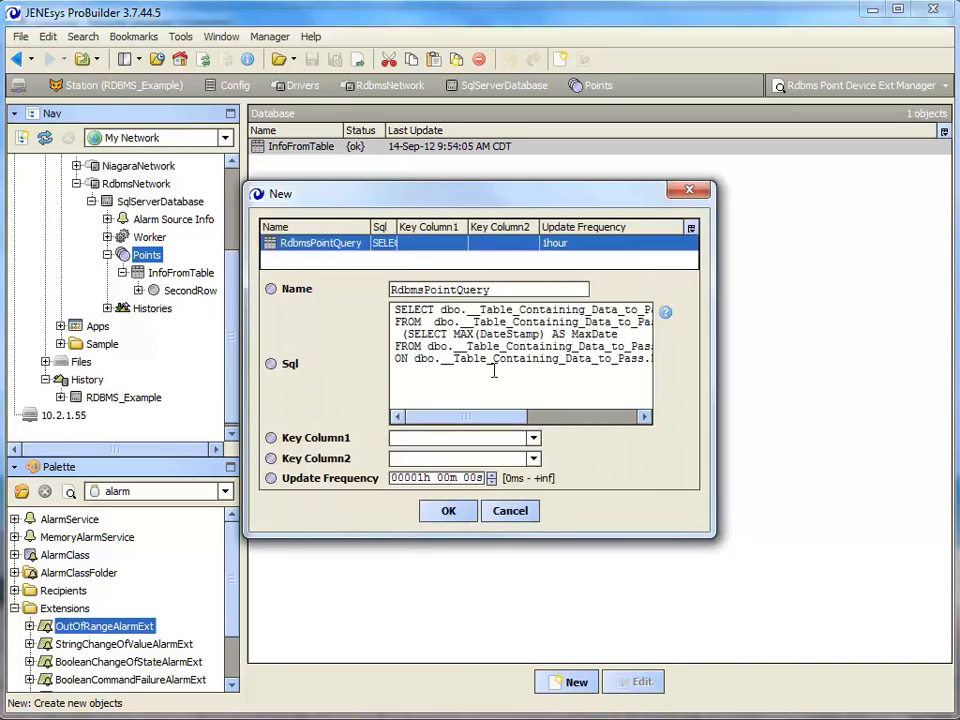
pyautogui.moveTo(473, 418)
pyautogui.mouseDown()
pyautogui.moveTo(488, 427)
pyautogui.moveTo(523, 422)
pyautogui.moveTo(459, 414)
pyautogui.mouseUp()
pyautogui.moveTo(476, 426); pyautogui.dragTo(519, 429)
pyautogui.moveTo(591, 310); pyautogui.dragTo(599, 311)
pyautogui.moveTo(490, 416); pyautogui.dragTo(513, 416)
pyautogui.moveTo(541, 345); pyautogui.dragTo(631, 346)
pyautogui.moveTo(511, 425); pyautogui.dragTo(426, 424)
# Step: Set the query's Key Column1 to ID and its update frequency to 1 second, and create it as RdbmsPointQuery
pyautogui.click(412, 479)
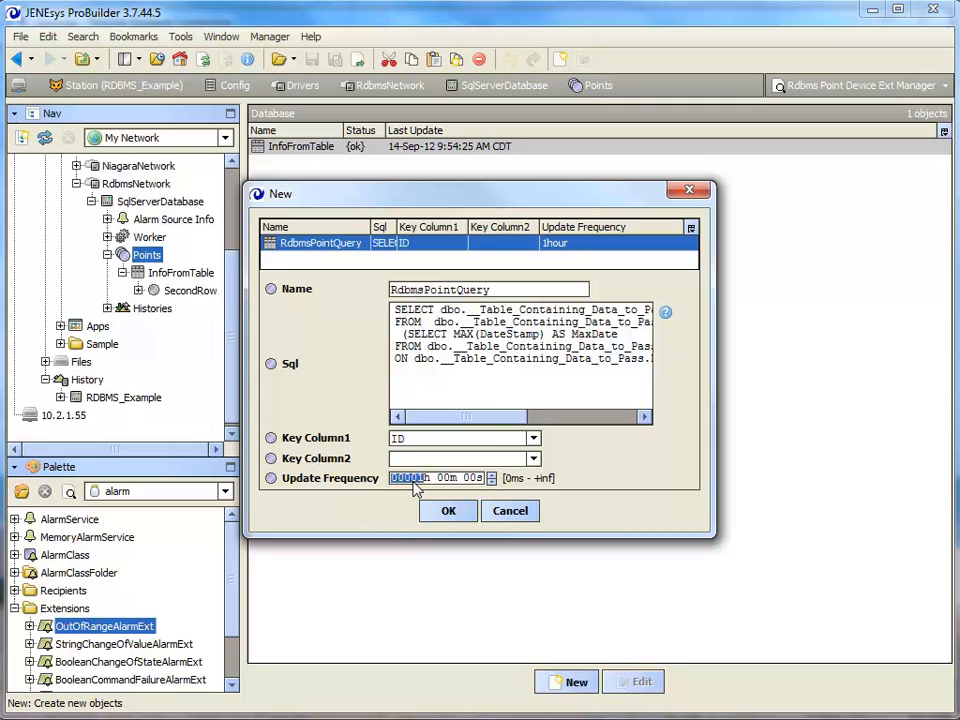
pyautogui.write('0')
pyautogui.click(469, 481)
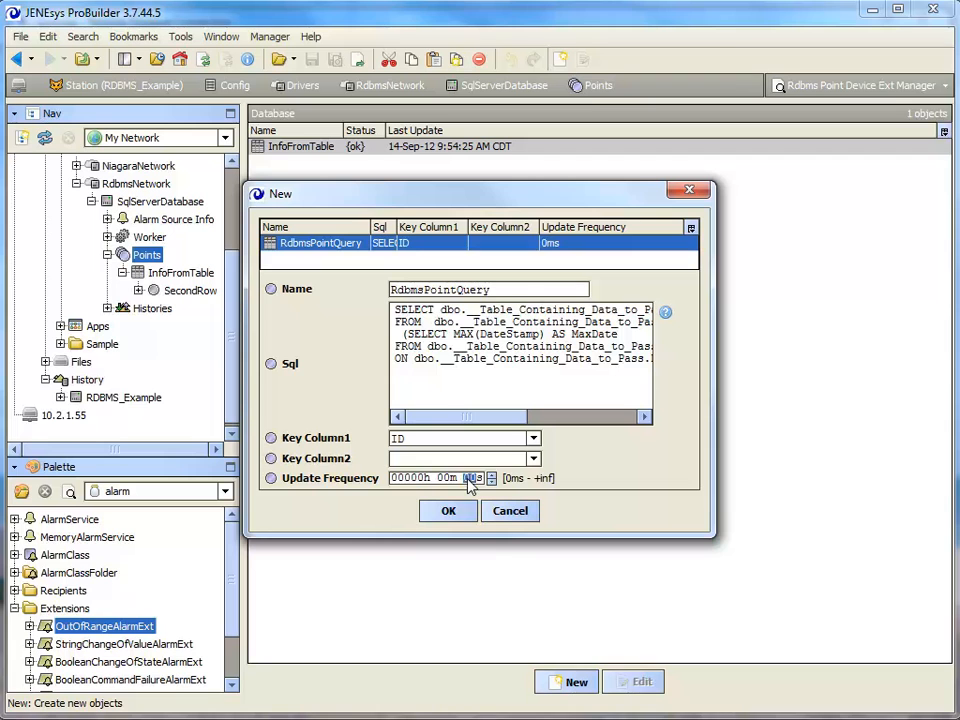
pyautogui.write('1')
pyautogui.click(461, 520)
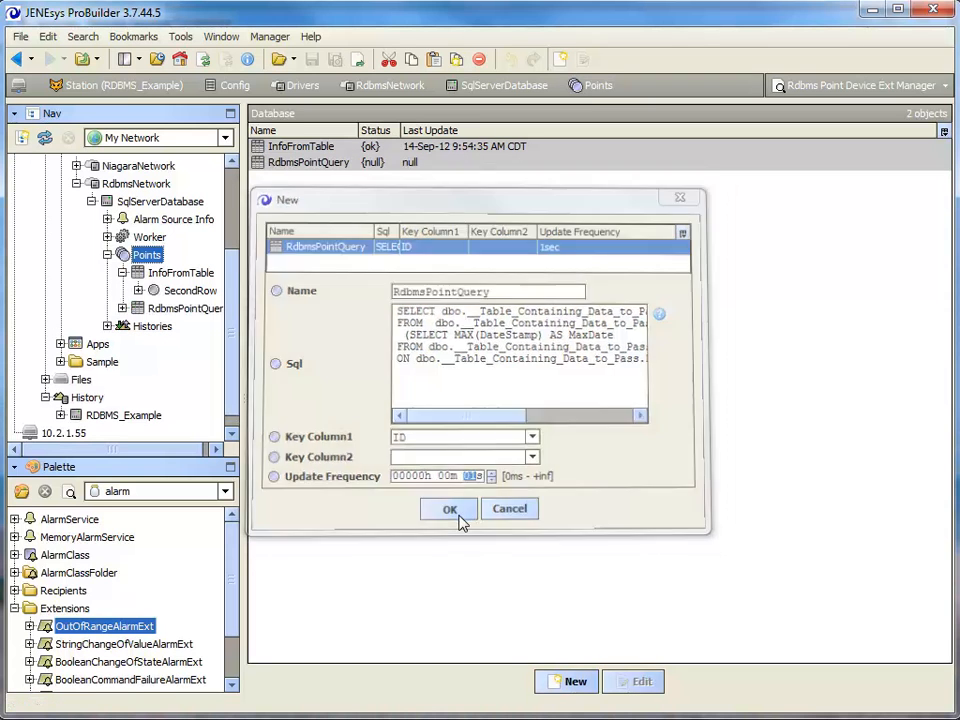
# Step: Discover the rows of RdbmsPointQuery and open all rows of __Table_Containing_Data_to_Pass in SQL Server Enterprise Manager for comparison
pyautogui.doubleClick(405, 162)
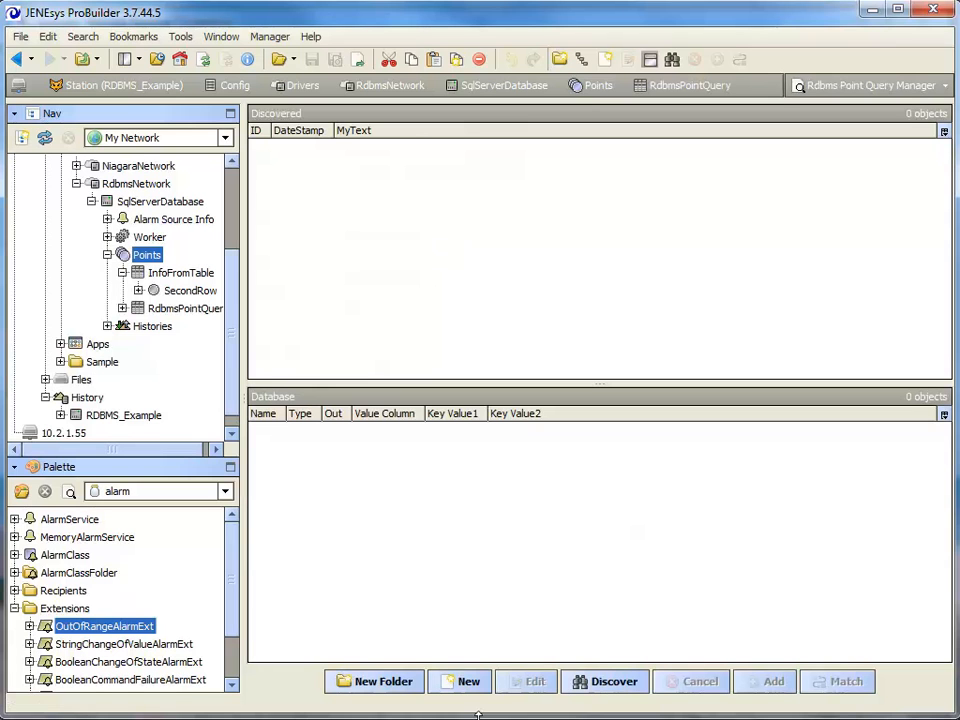
pyautogui.click(603, 686)
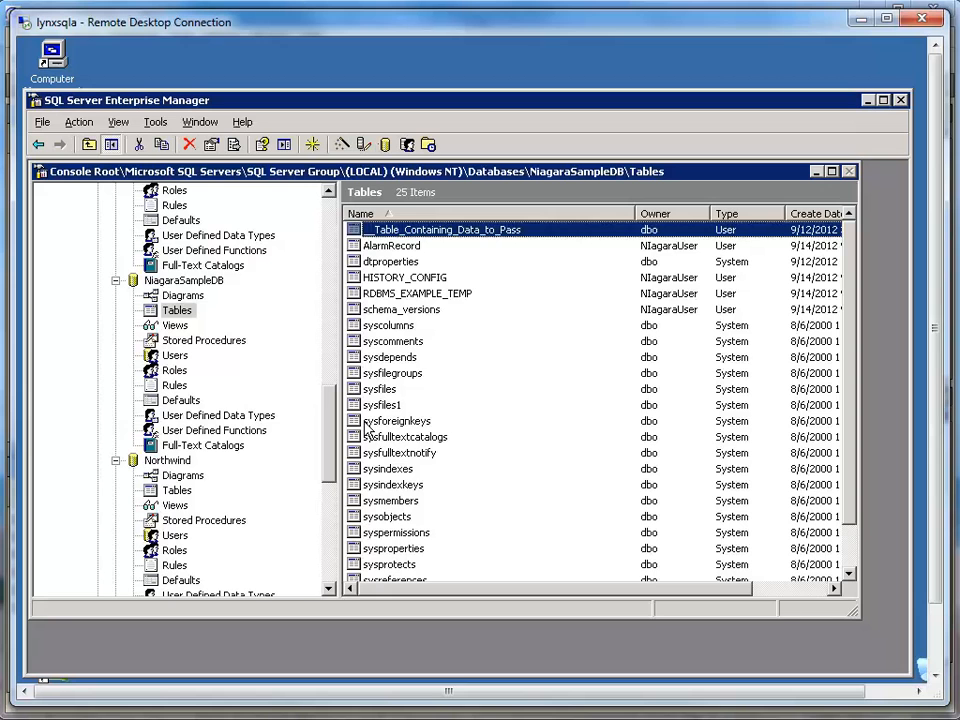
pyautogui.rightClick(422, 236)
pyautogui.moveTo(514, 276)
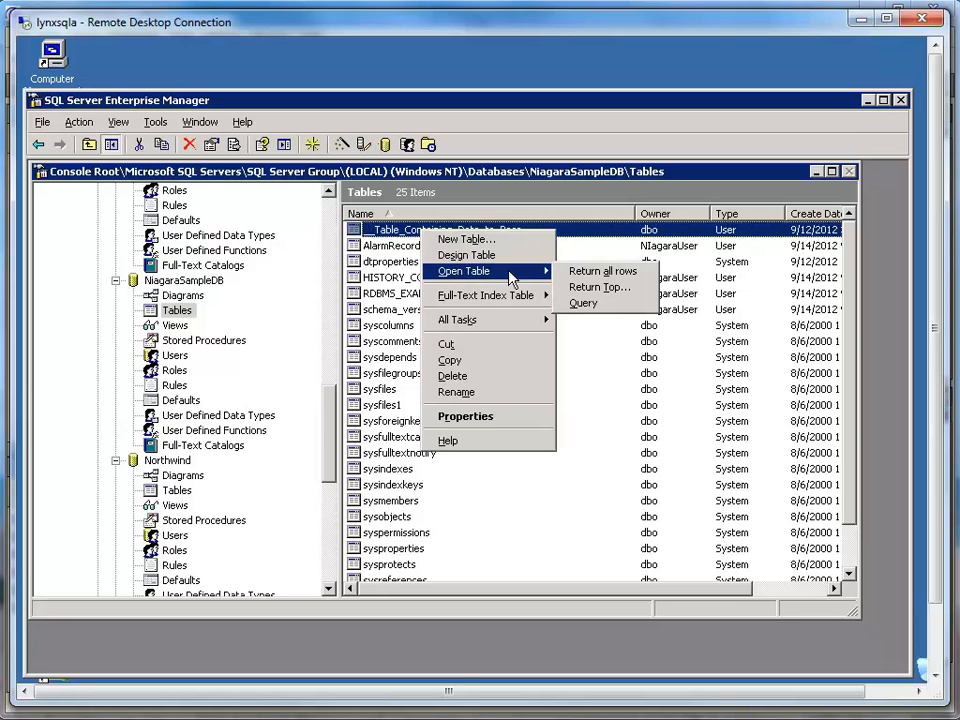
pyautogui.click(576, 271)
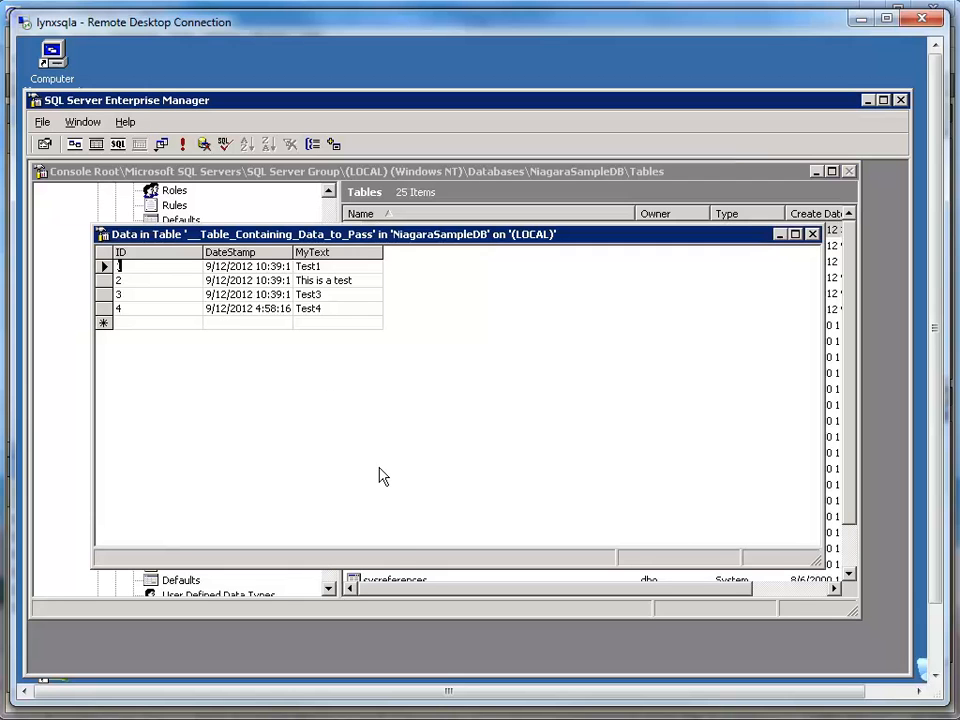
# Step: Switch back to ProBuilder and add the discovered row as a String Point named MostRecentValue with value column MyText
pyautogui.moveTo(446, 692)
pyautogui.click(510, 655)
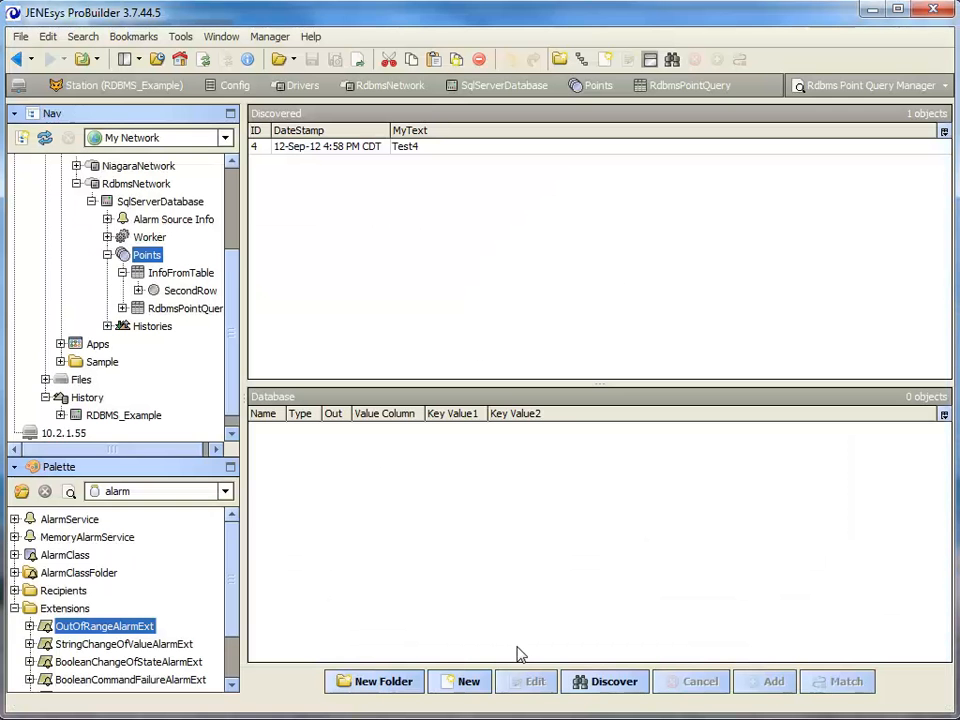
pyautogui.doubleClick(395, 150)
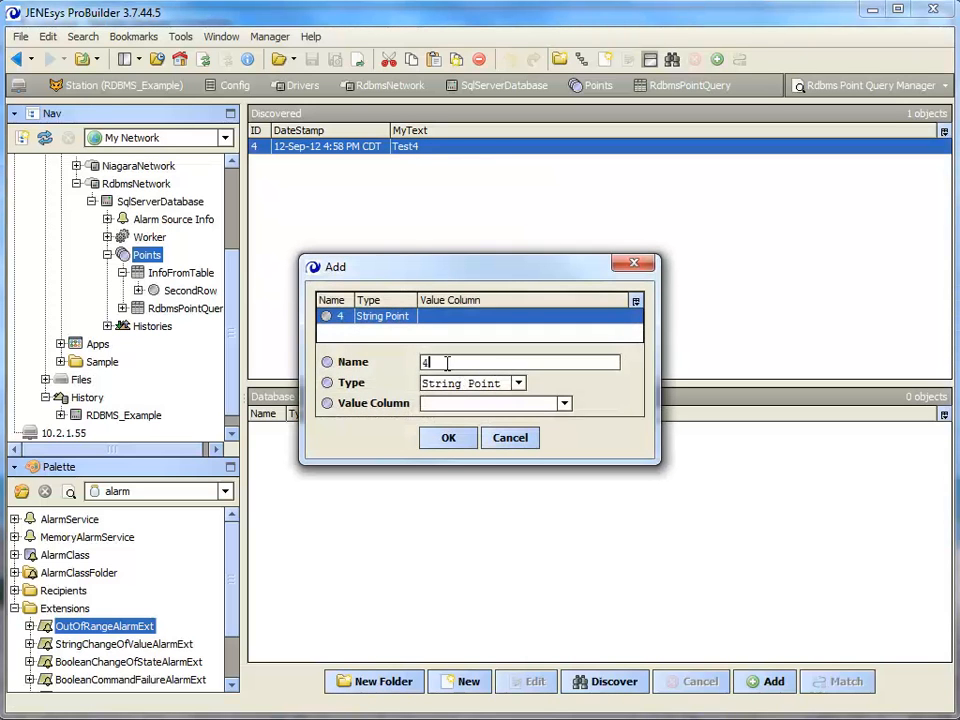
pyautogui.write('MostRecentValue')
pyautogui.press('Tab')
pyautogui.press('Tab')
pyautogui.click(565, 404)
pyautogui.click(488, 456)
pyautogui.click(450, 439)
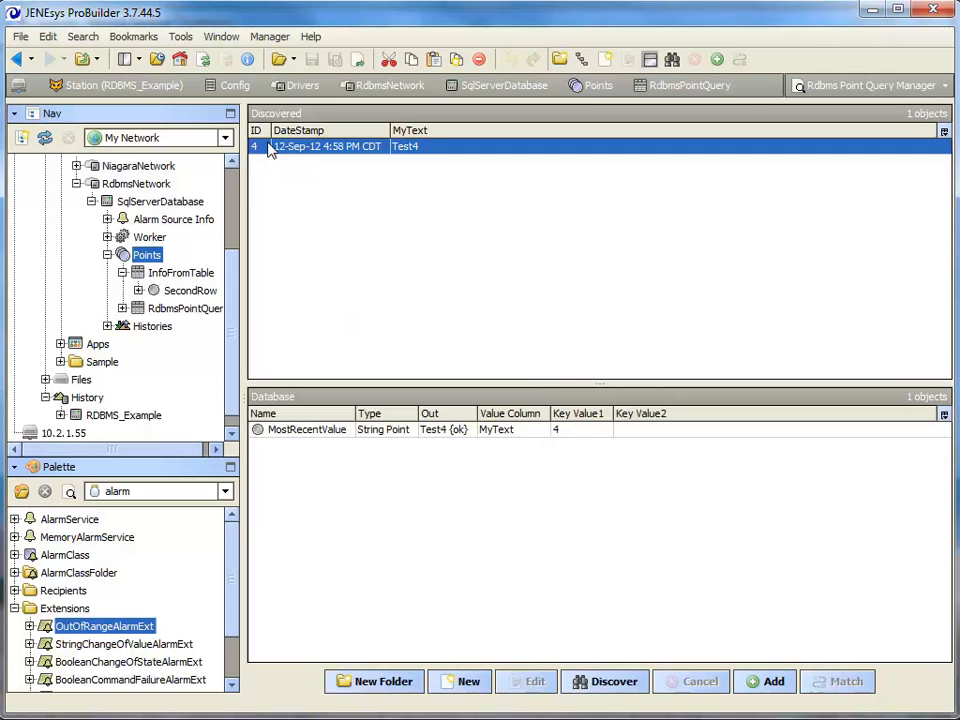
pyautogui.click(122, 308)
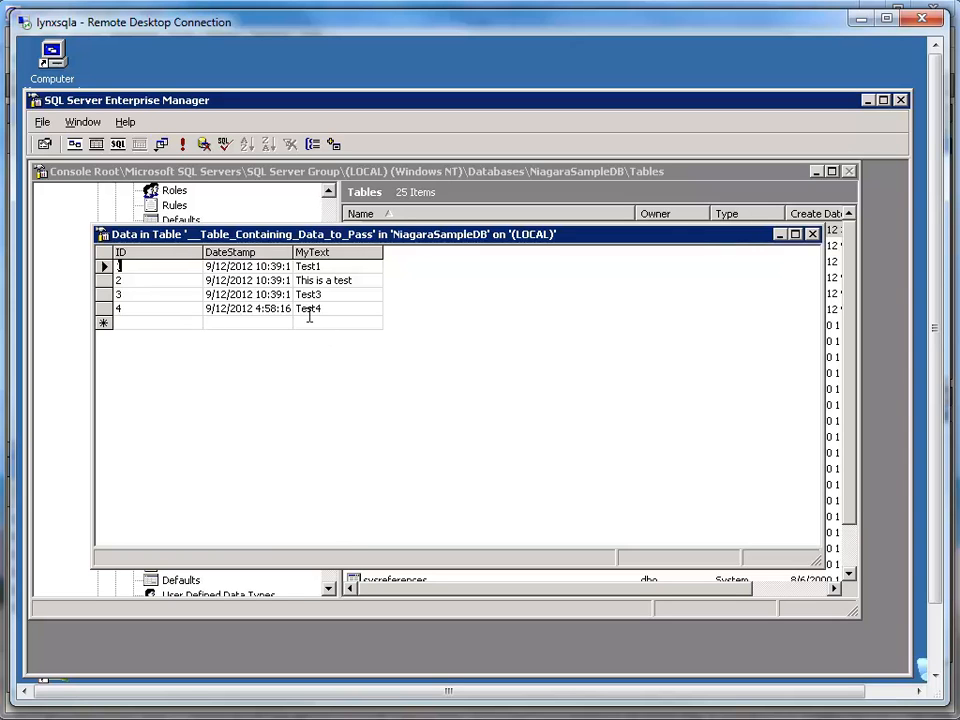
# Step: In SQL Server Enterprise Manager, add a table row with MyText "Test5" and rerun the query to check its ID and DateStamp
pyautogui.click(297, 321)
pyautogui.write('Test5')
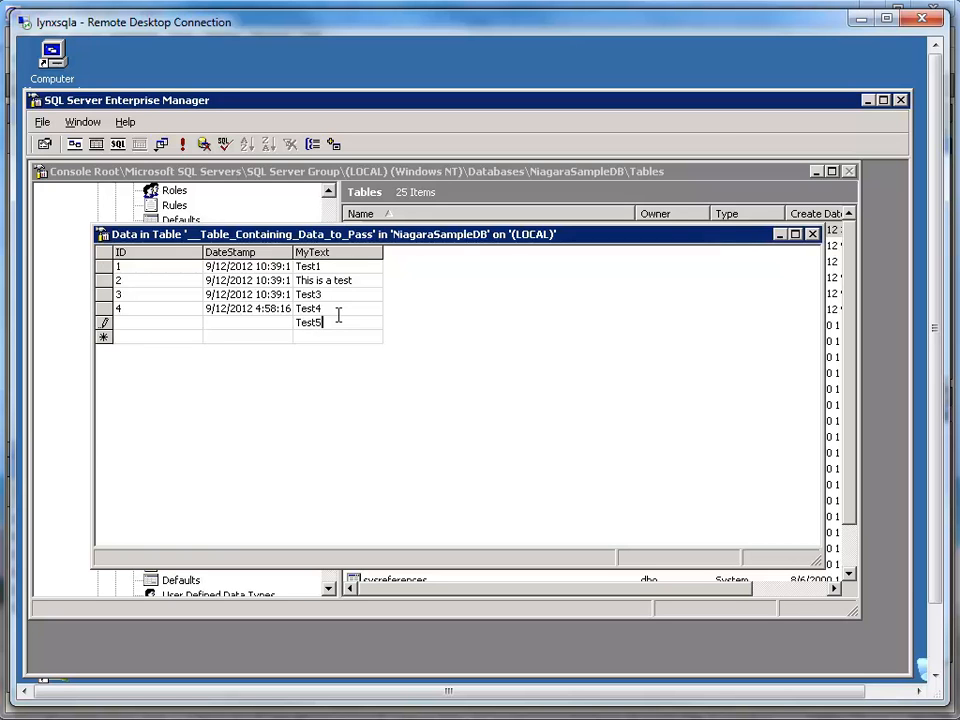
pyautogui.press('Return')
pyautogui.click(182, 143)
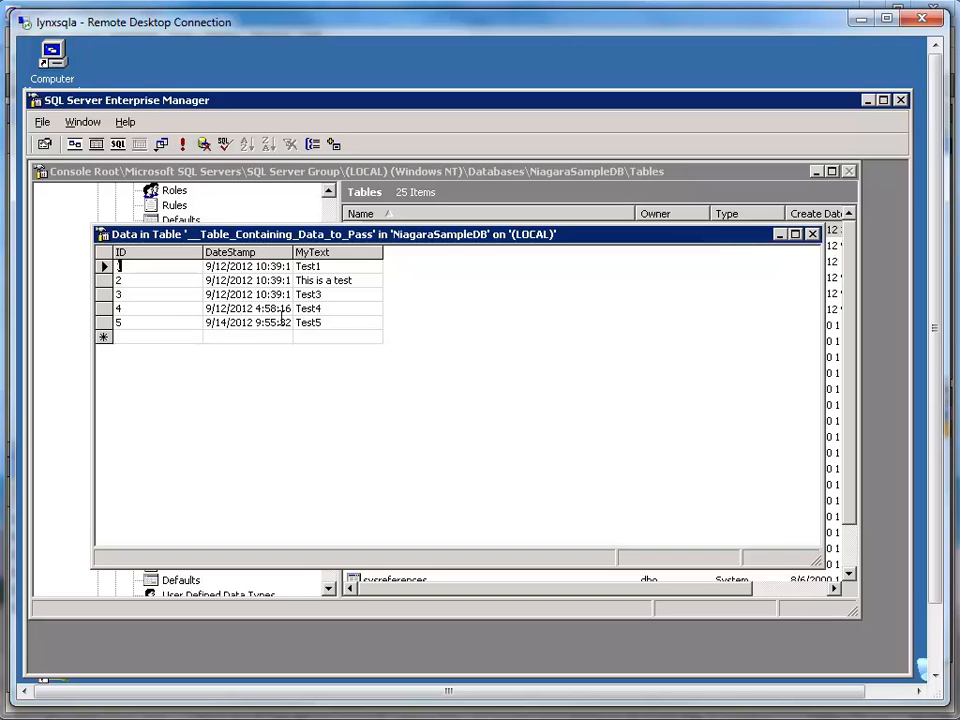
pyautogui.click(118, 322)
# Step: Switch back to ProBuilder, reopen RdbmsPointQuery and rediscover its rows to check them against MostRecentValue's key value
pyautogui.click(510, 617)
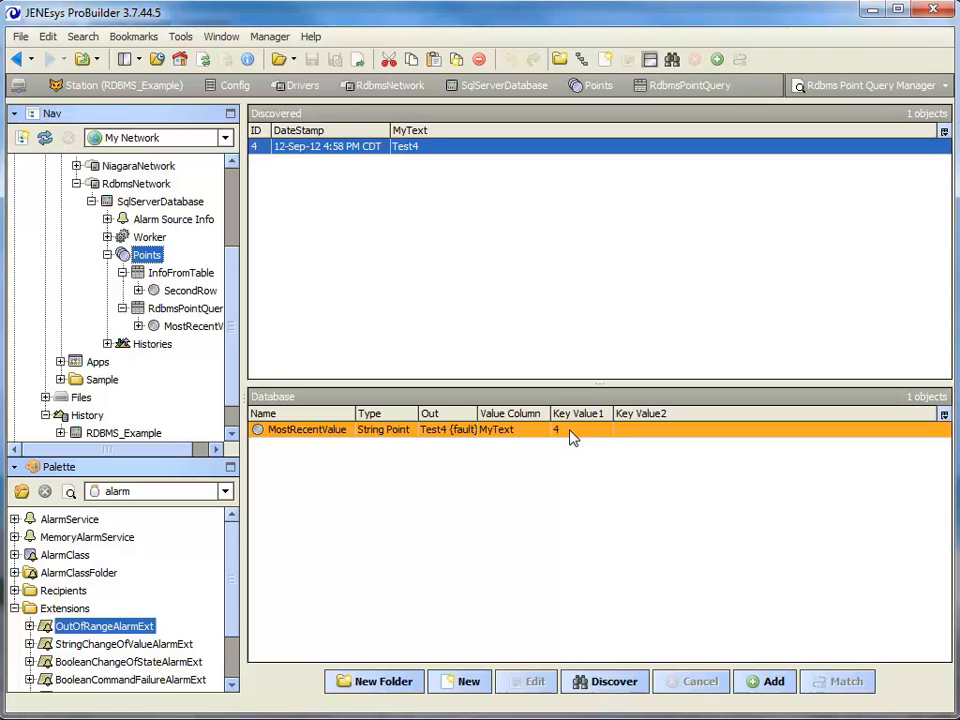
pyautogui.click(601, 690)
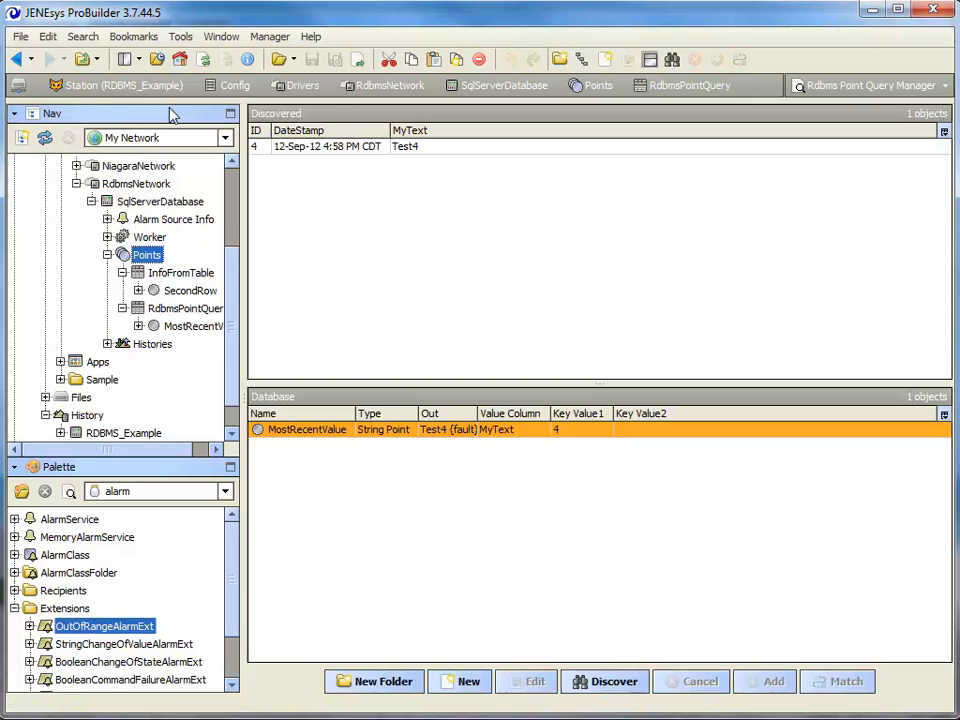
pyautogui.click(172, 312)
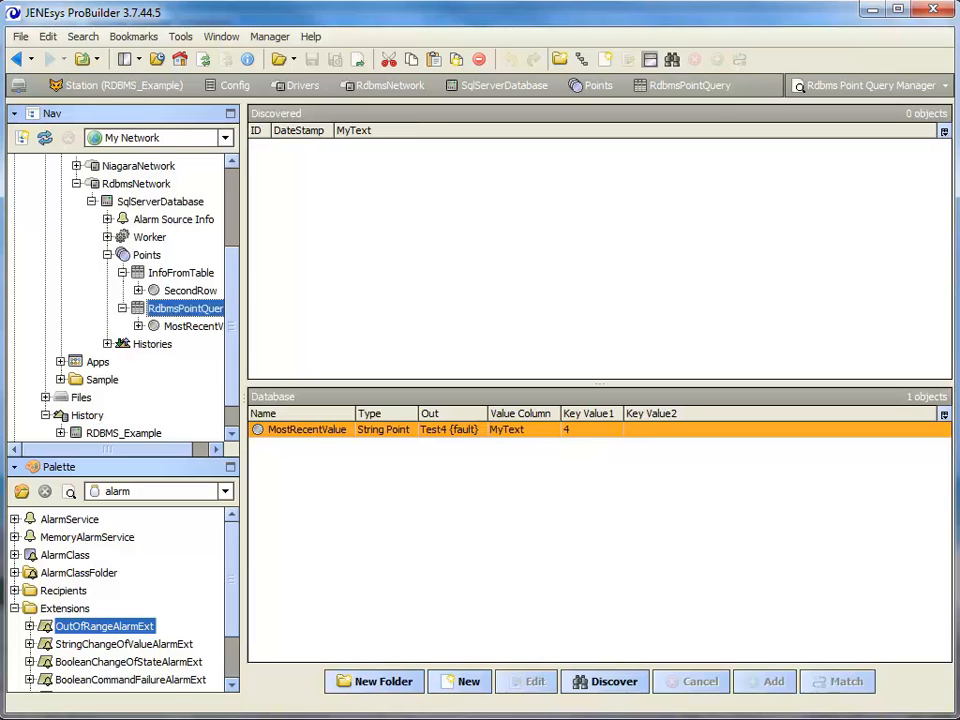
pyautogui.click(605, 681)
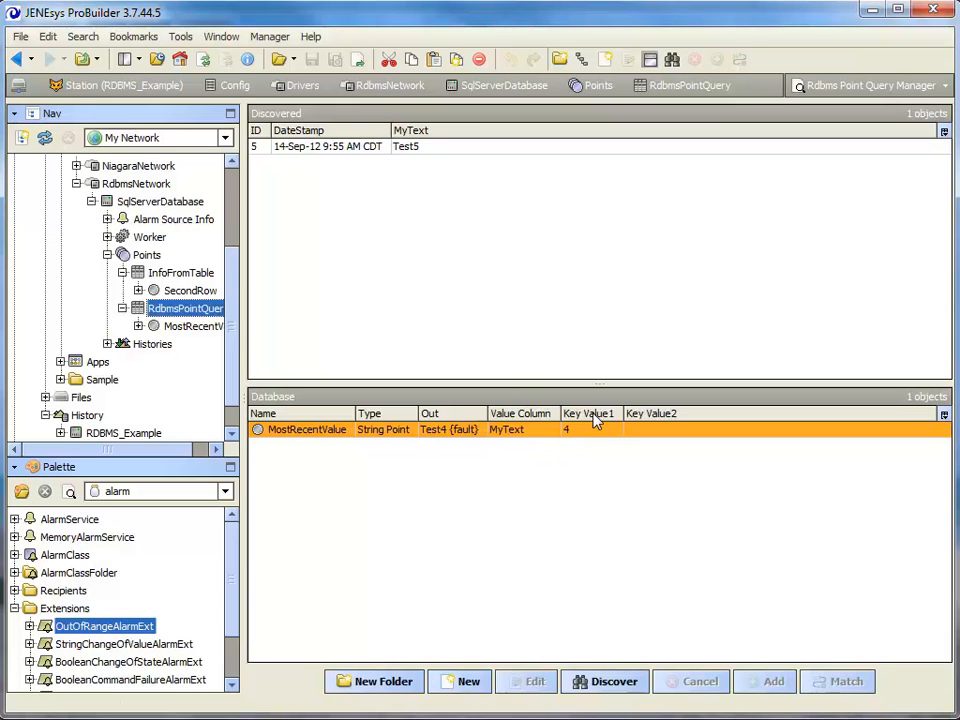
# Step: Open RdbmsPointQuery in the Rdbms Query View and insert "1 as ID," at the start of the SELECT list
pyautogui.rightClick(192, 316)
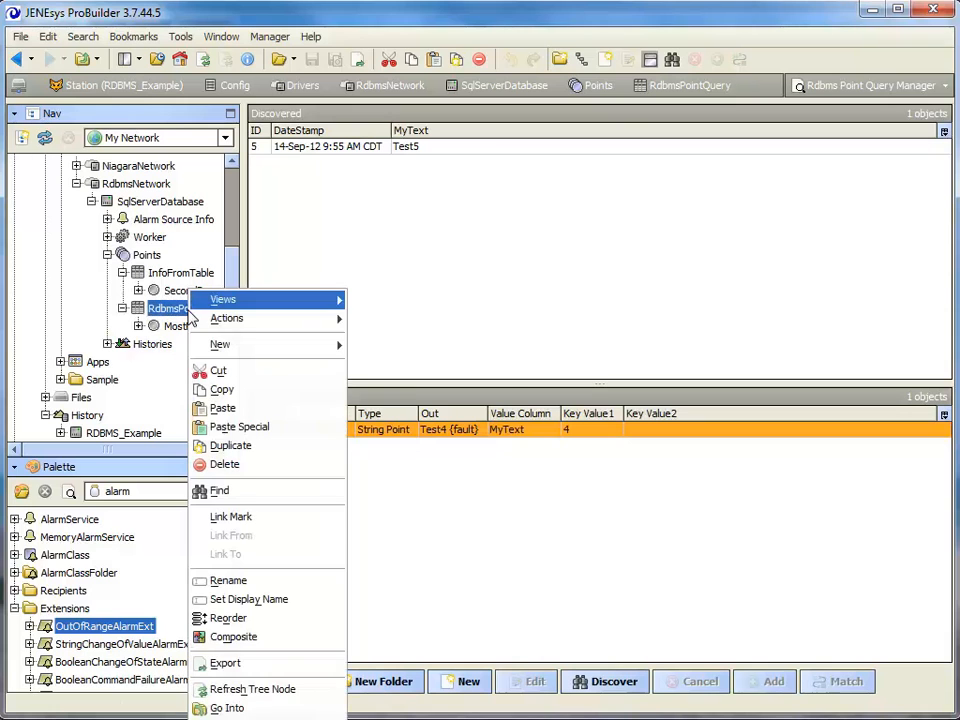
pyautogui.moveTo(272, 304)
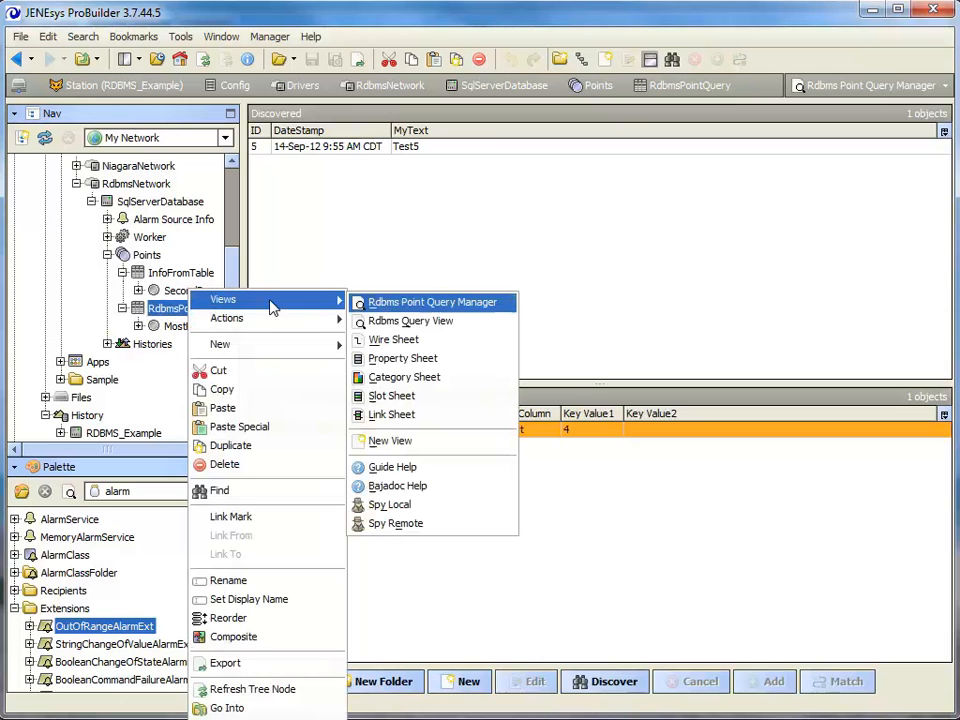
pyautogui.click(425, 321)
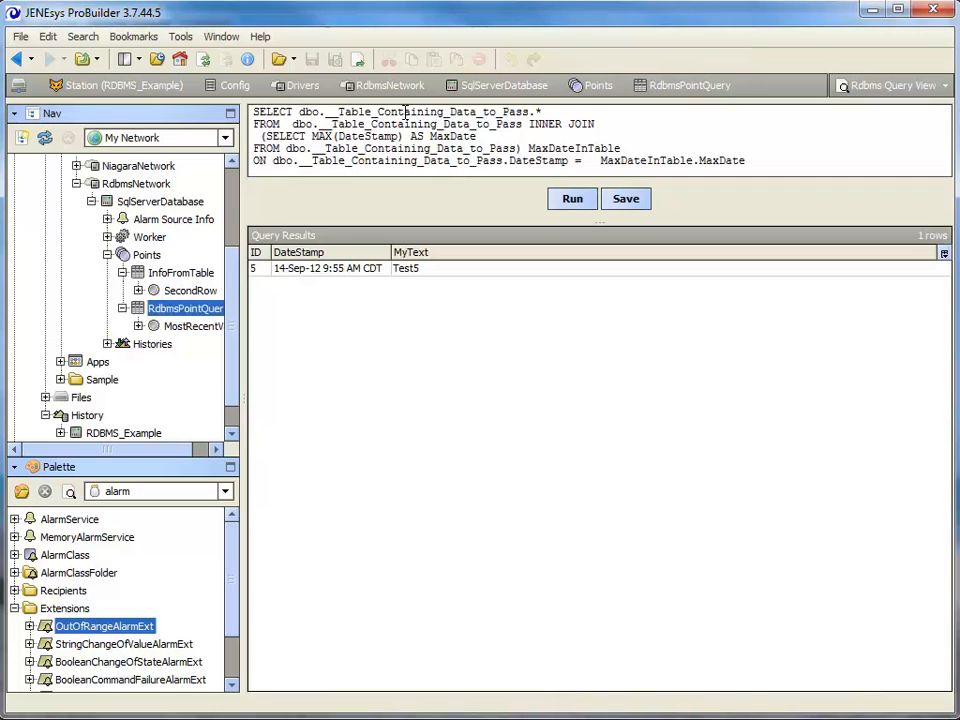
pyautogui.moveTo(533, 112); pyautogui.dragTo(578, 112)
pyautogui.click(299, 113)
pyautogui.write('1')
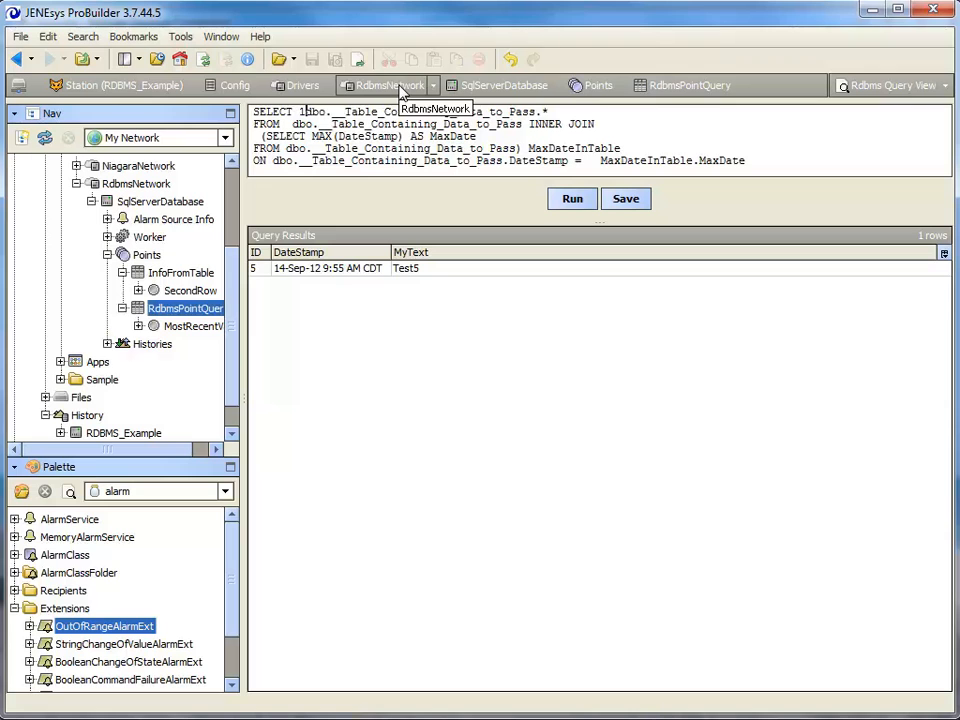
pyautogui.write(' as ')
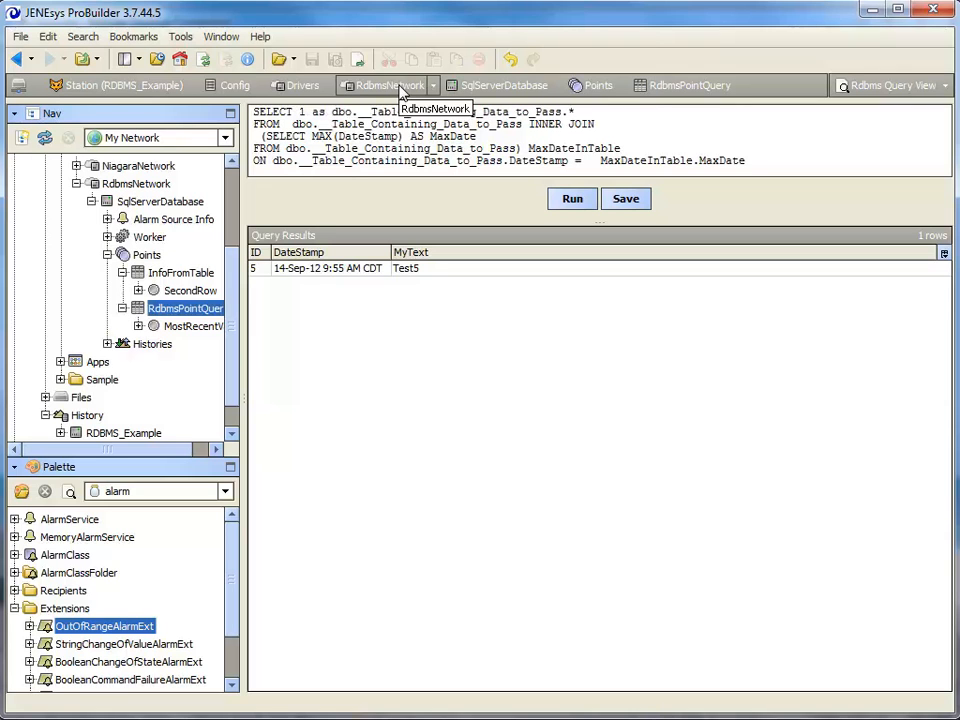
pyautogui.write('ID,')
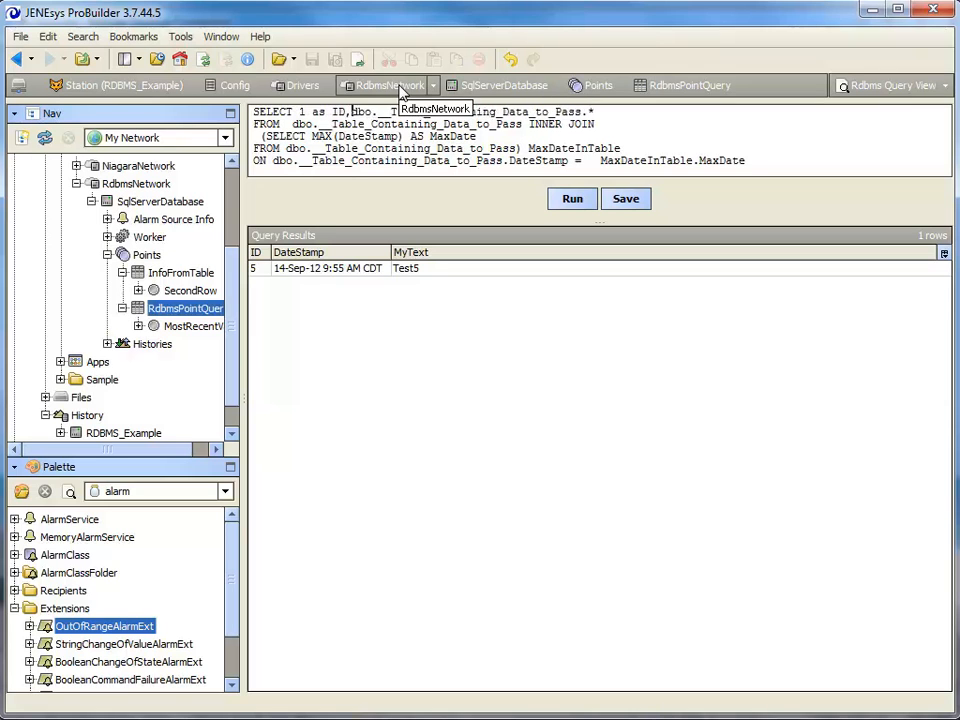
# Step: Replace the wildcard in the SELECT list with the table's DateStamp as DateStamp and MyText as MyText columns
pyautogui.doubleClick(599, 112)
pyautogui.write('DateSta')
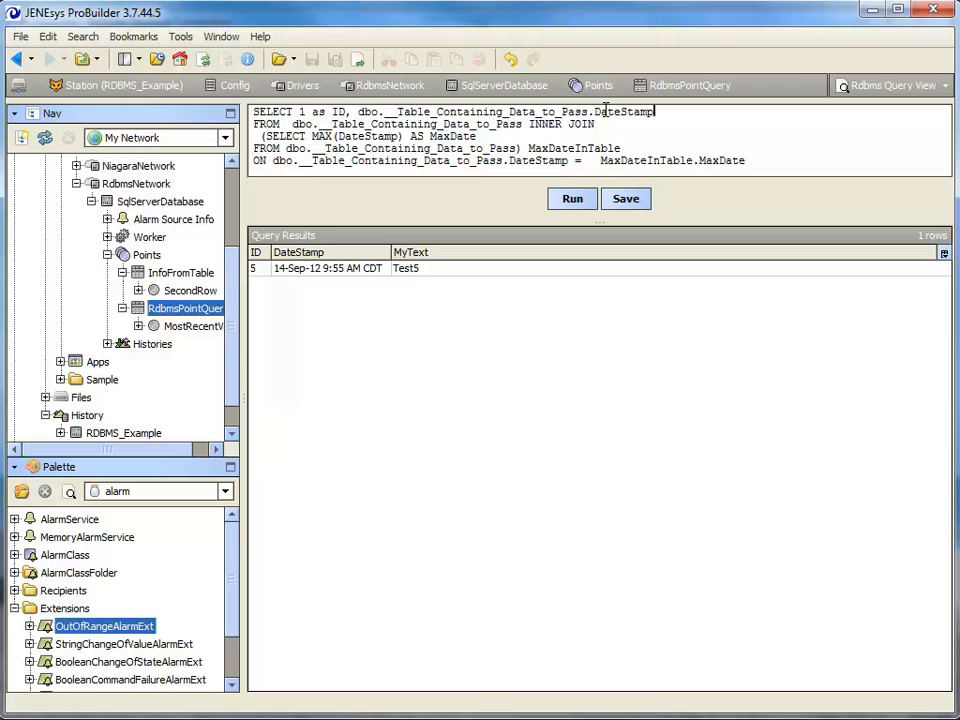
pyautogui.write('mp as DateStamp,')
pyautogui.moveTo(360, 112); pyautogui.dragTo(595, 106)
pyautogui.hotkey('ctrl', 'c')
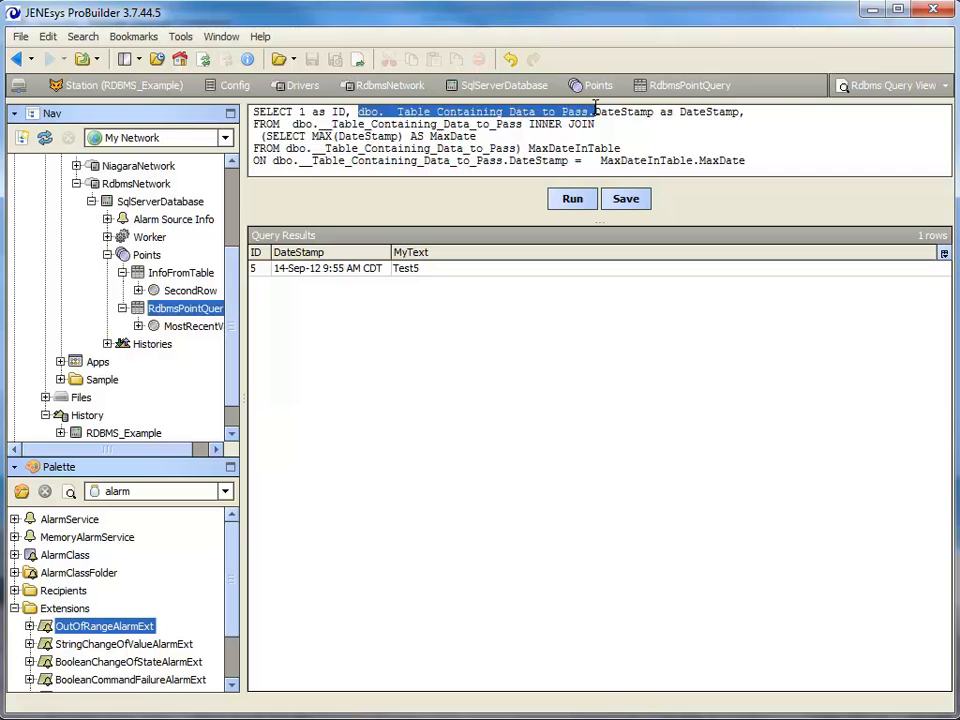
pyautogui.click(779, 115)
pyautogui.hotkey('ctrl', 'v')
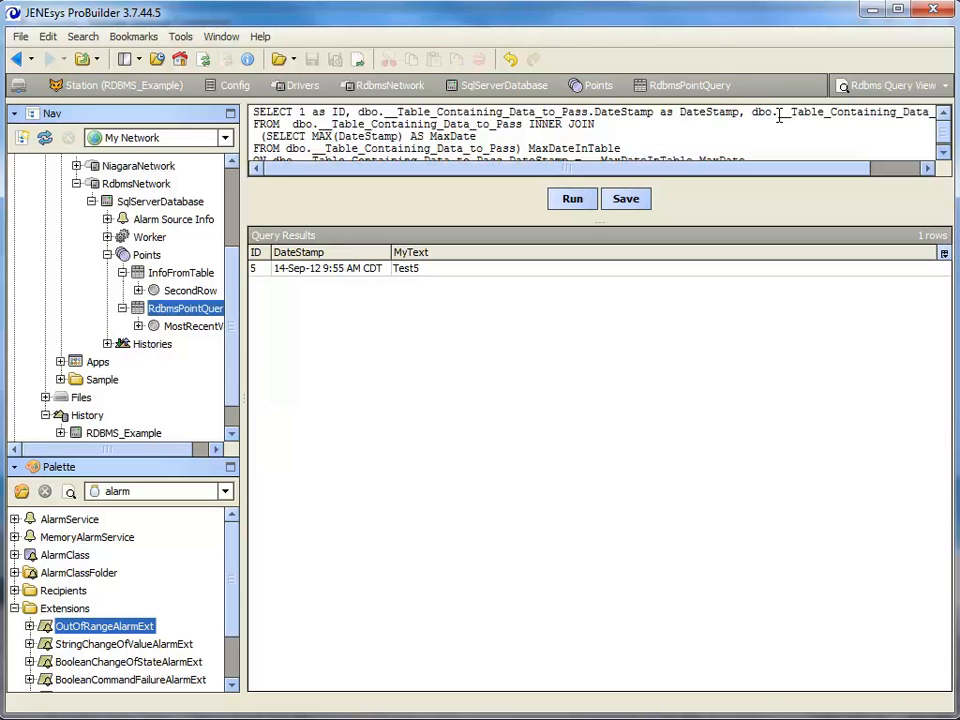
pyautogui.write('MyText as M')
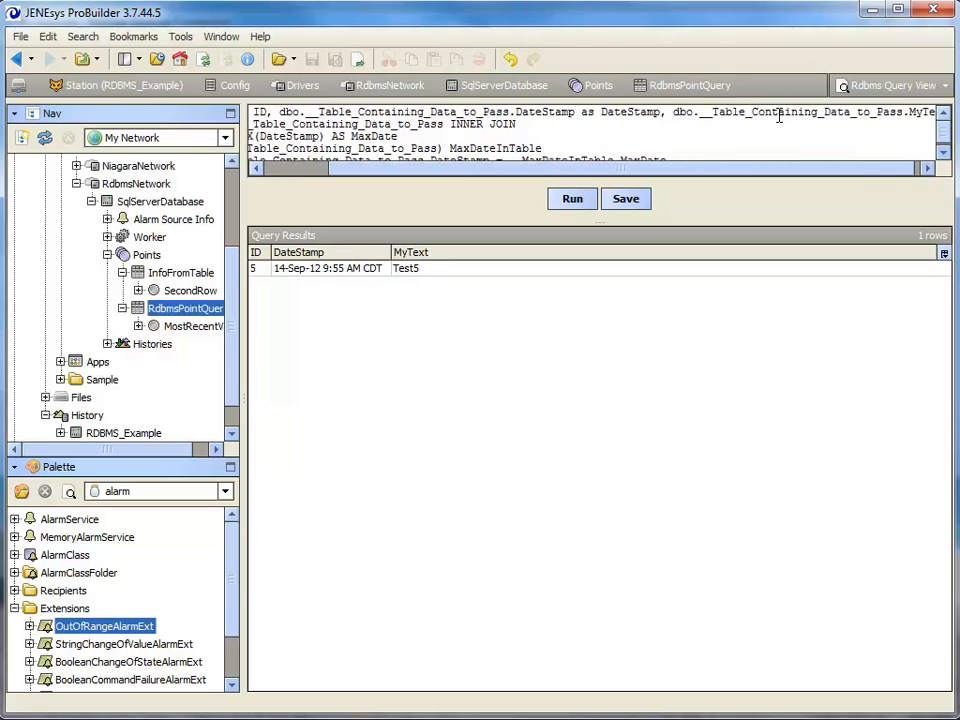
pyautogui.write('yText')
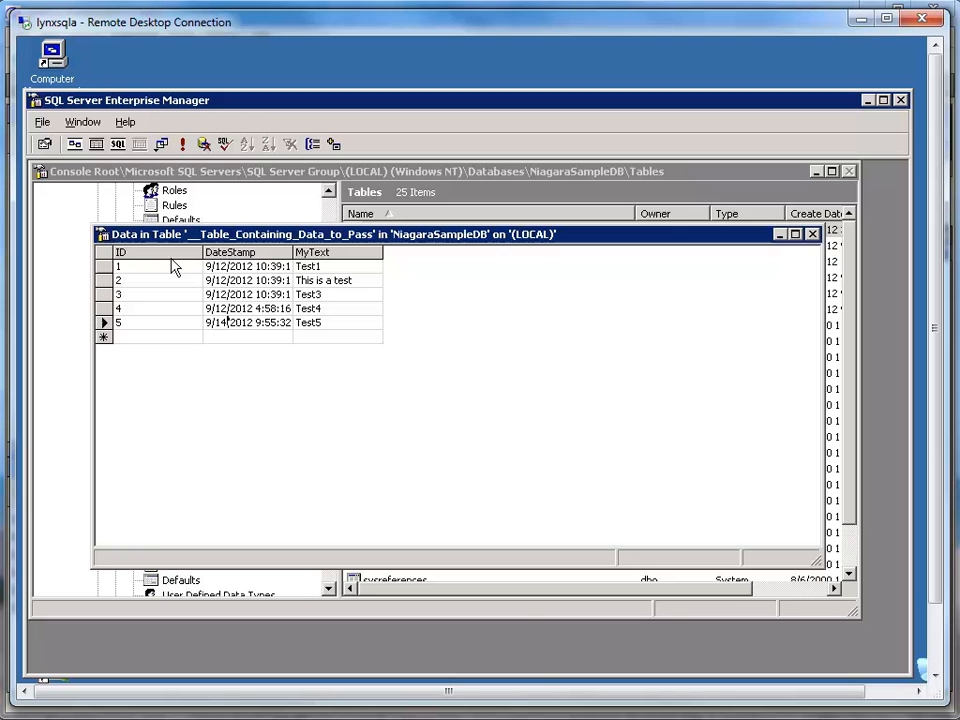
# Step: Run the revised query to check its constant ID and save the query
pyautogui.moveTo(430, 715)
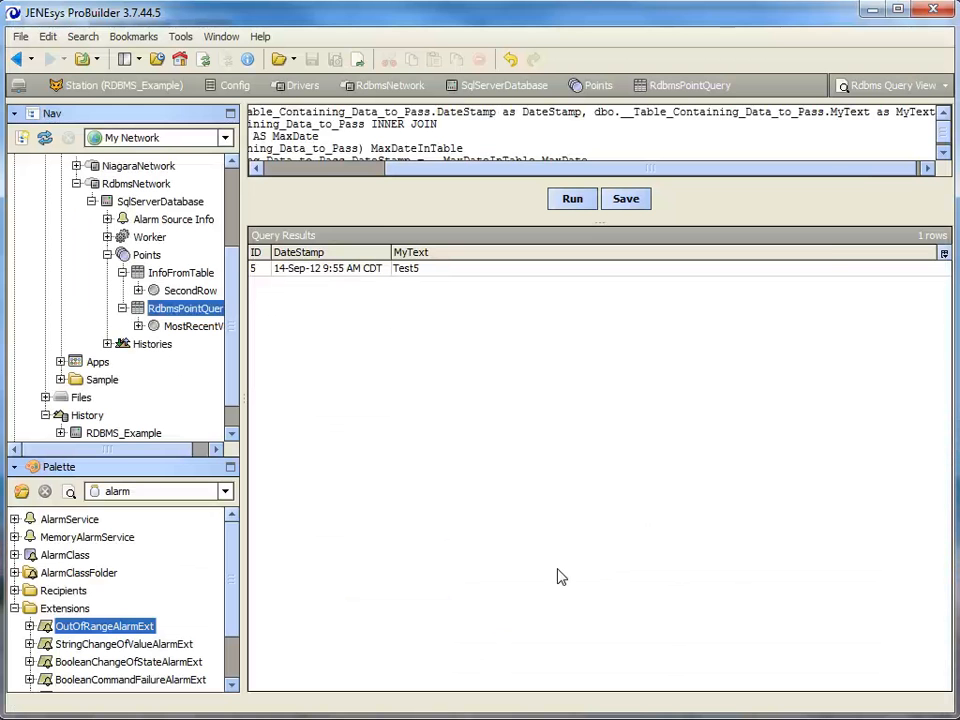
pyautogui.click(491, 655)
pyautogui.click(574, 203)
pyautogui.moveTo(353, 111); pyautogui.dragTo(250, 111)
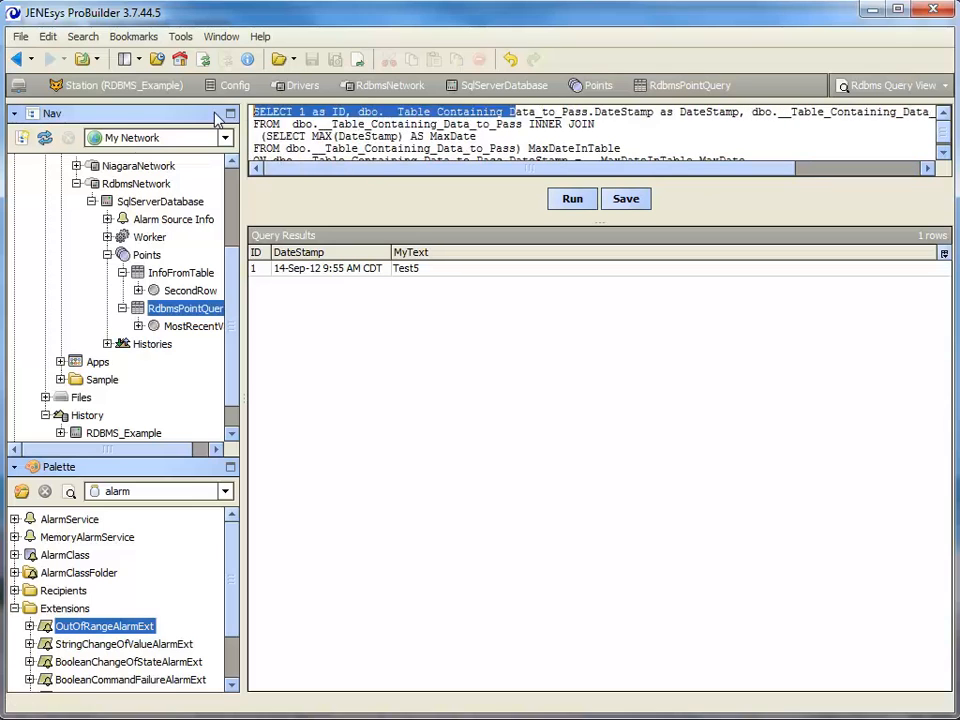
pyautogui.click(348, 110)
pyautogui.doubleClick(301, 112)
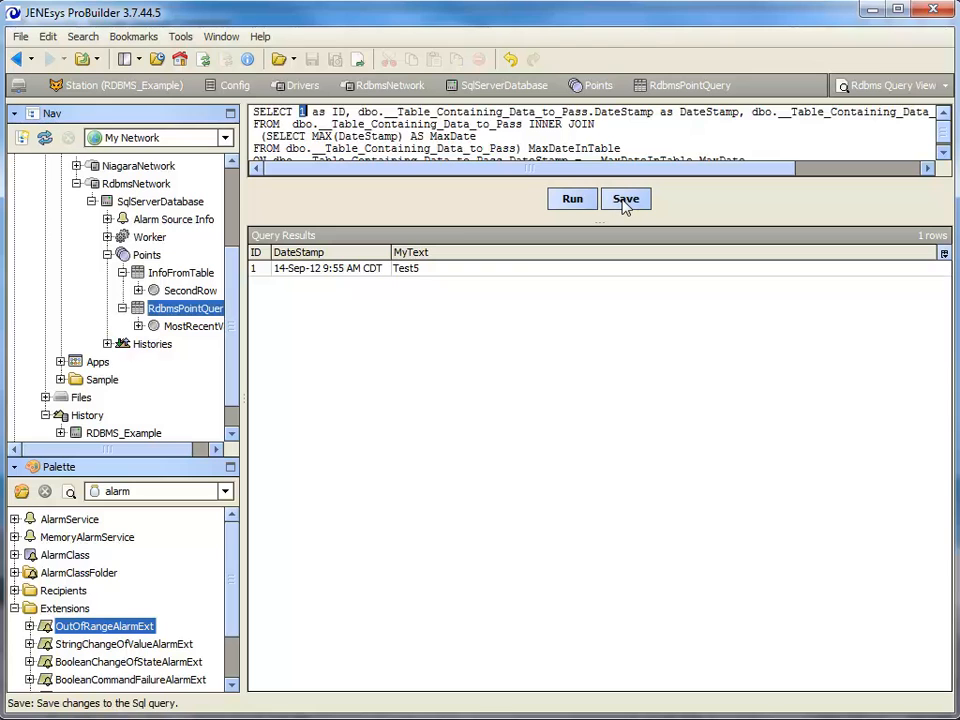
# Step: Reopen RdbmsPointQuery in the Rdbms Point Query Manager and rediscover its rows
pyautogui.click(183, 312)
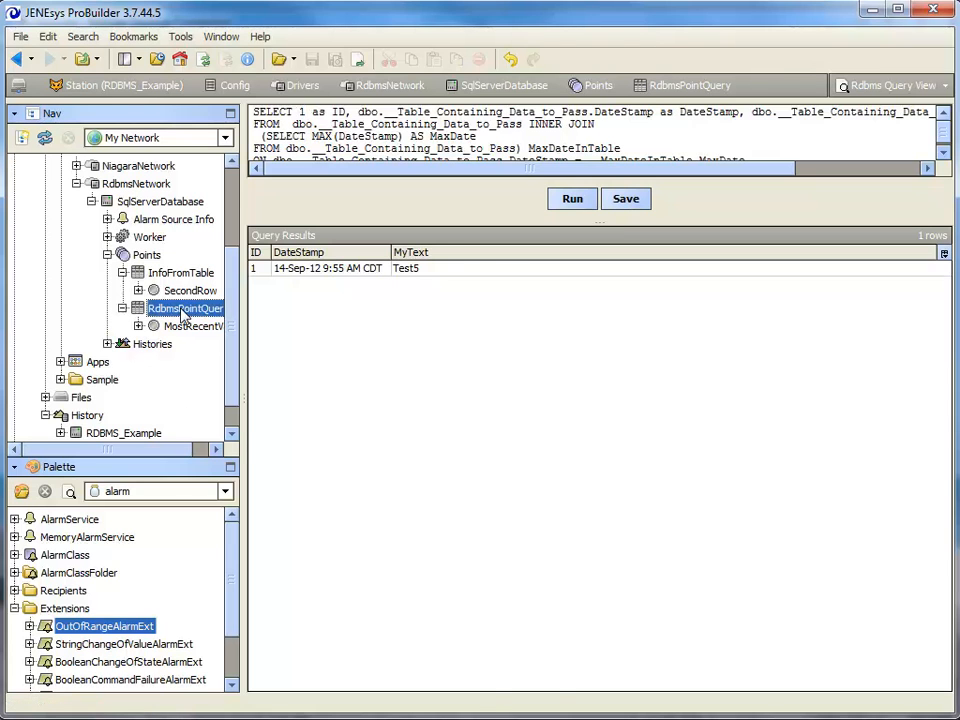
pyautogui.doubleClick(183, 313)
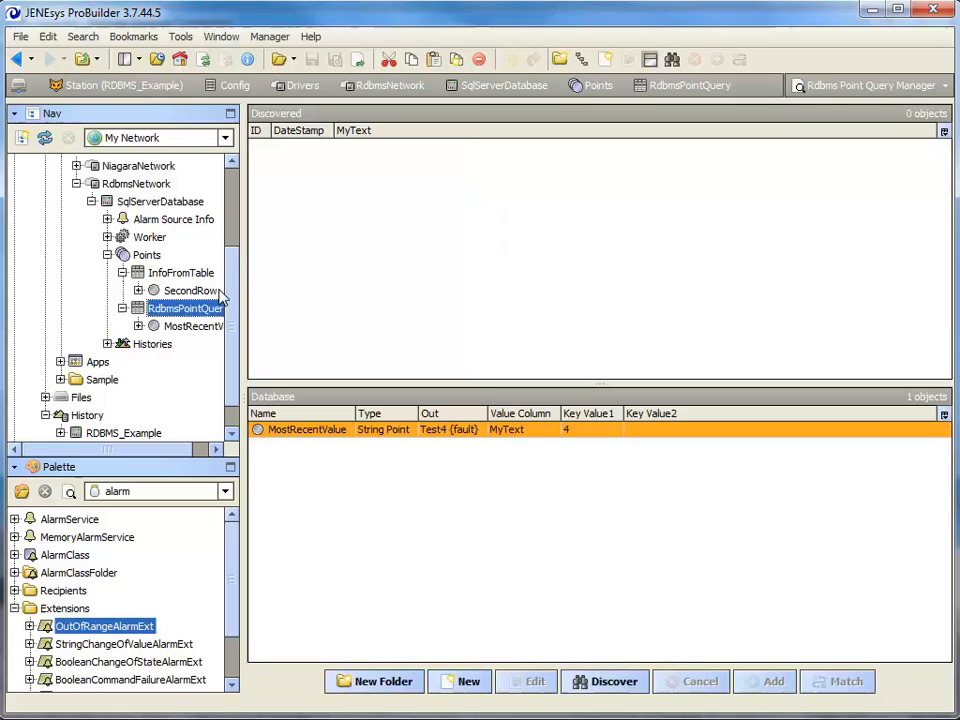
pyautogui.click(612, 680)
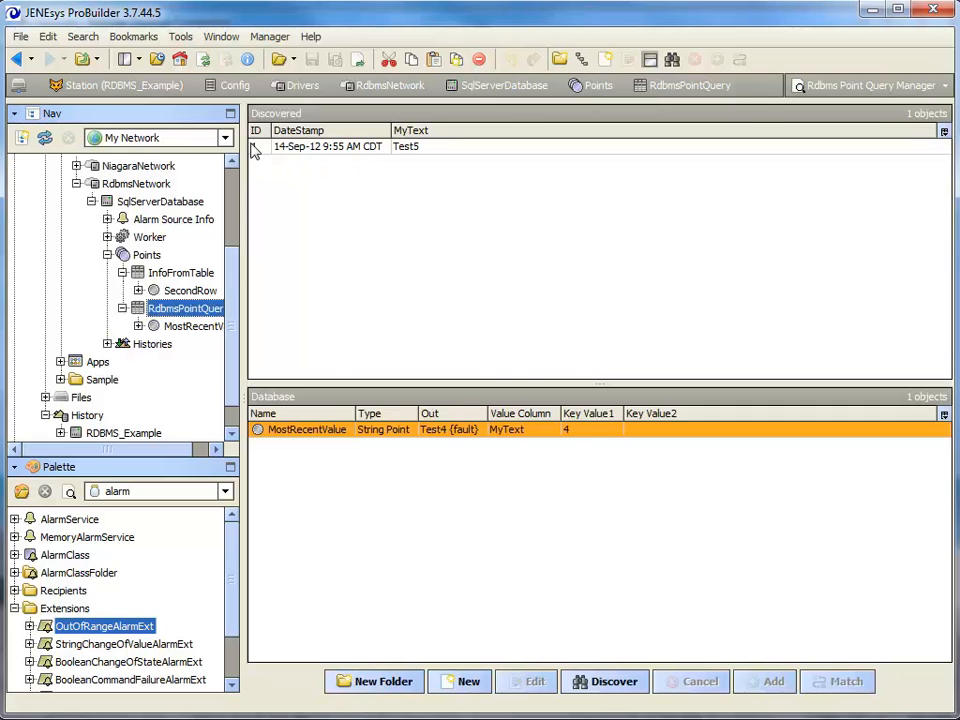
# Step: Delete the MostRecentValue point from RdbmsPointQuery's database points
pyautogui.click(332, 431)
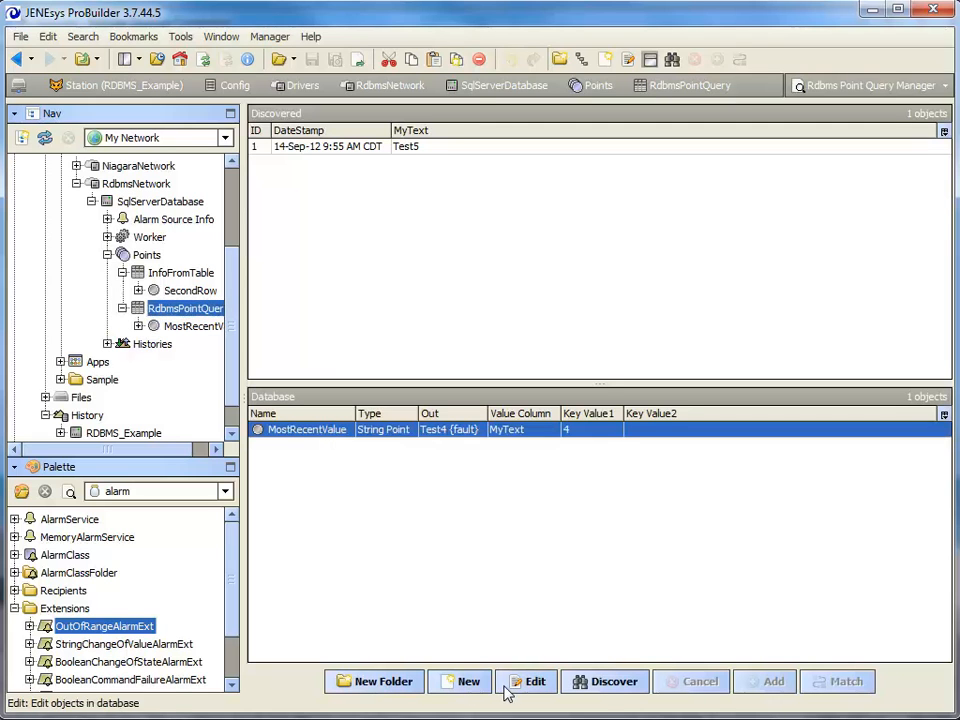
pyautogui.rightClick(461, 430)
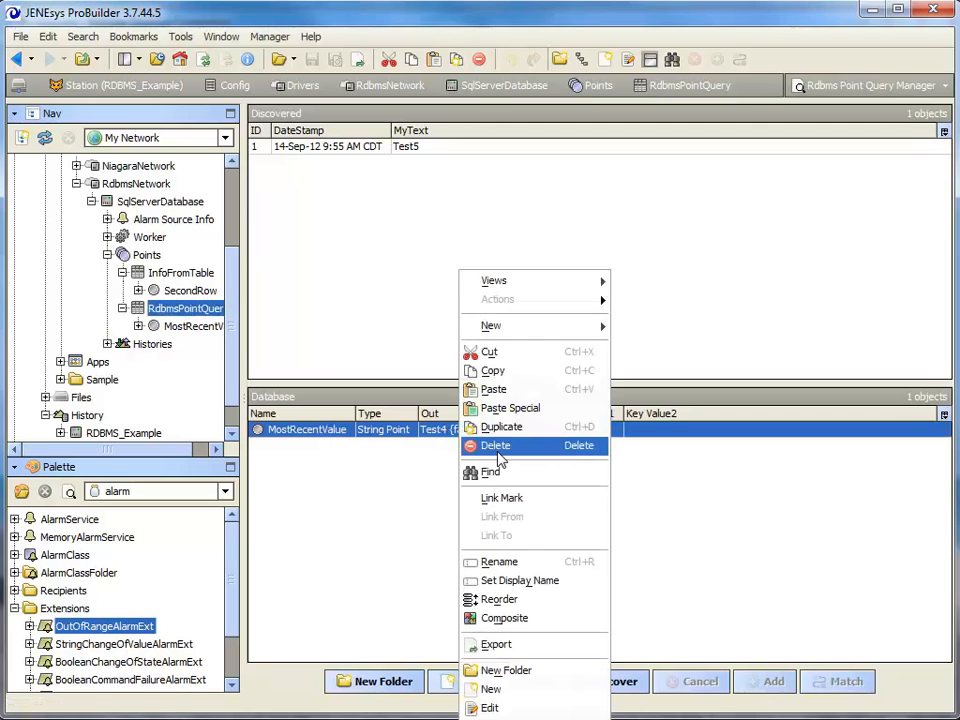
pyautogui.click(496, 445)
# Step: Add the discovered row as a String Point named LatestValue with value column MyText
pyautogui.doubleClick(335, 157)
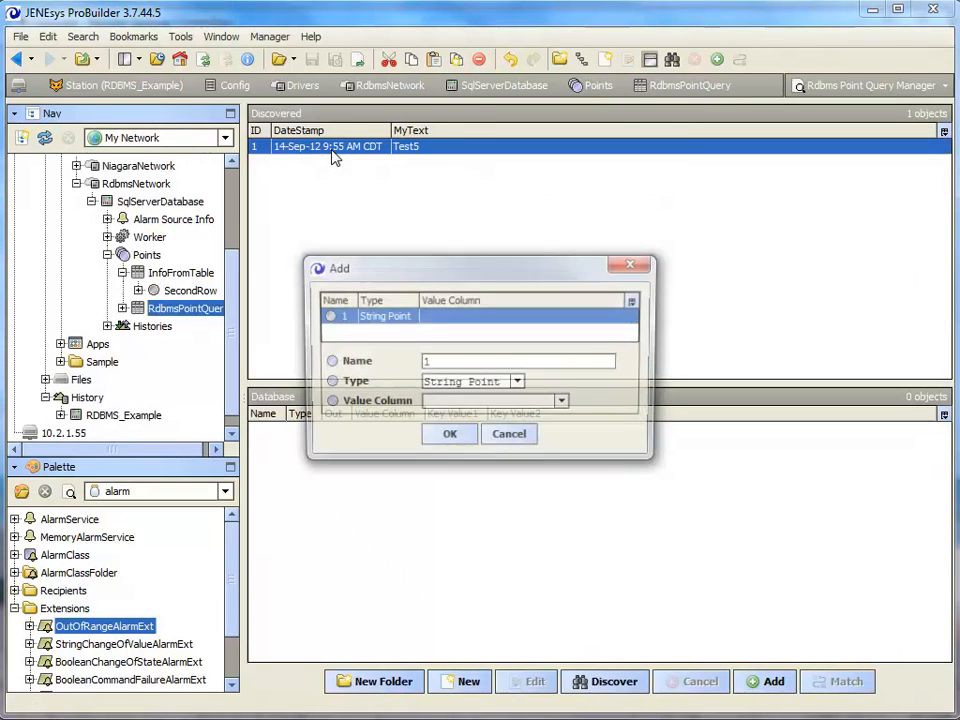
pyautogui.write('LatestValue')
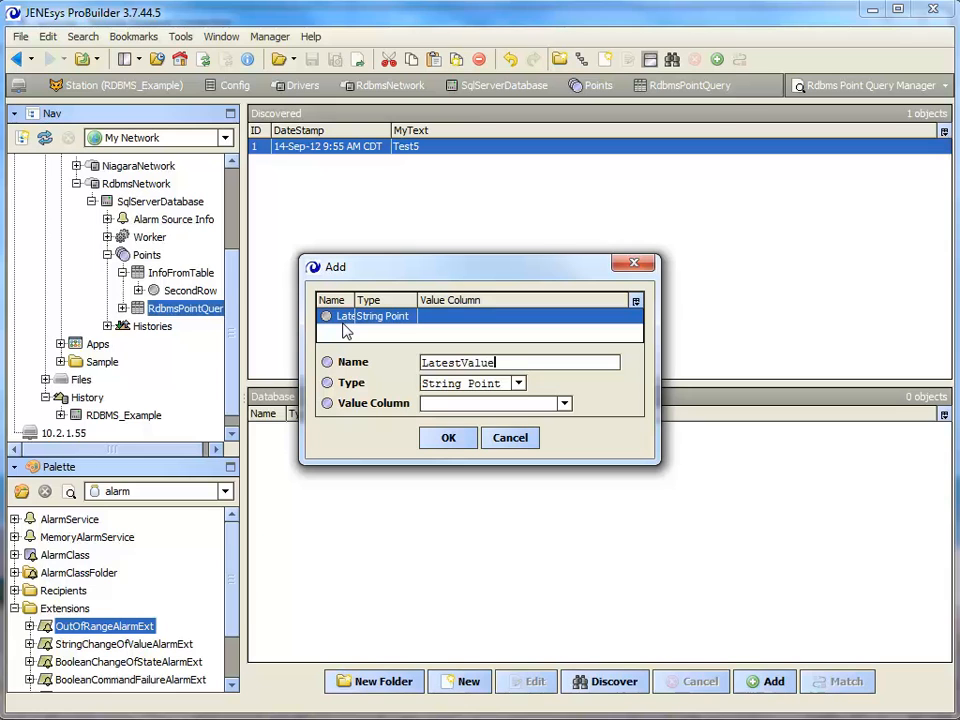
pyautogui.press('Tab')
pyautogui.press('Tab')
pyautogui.click(564, 403)
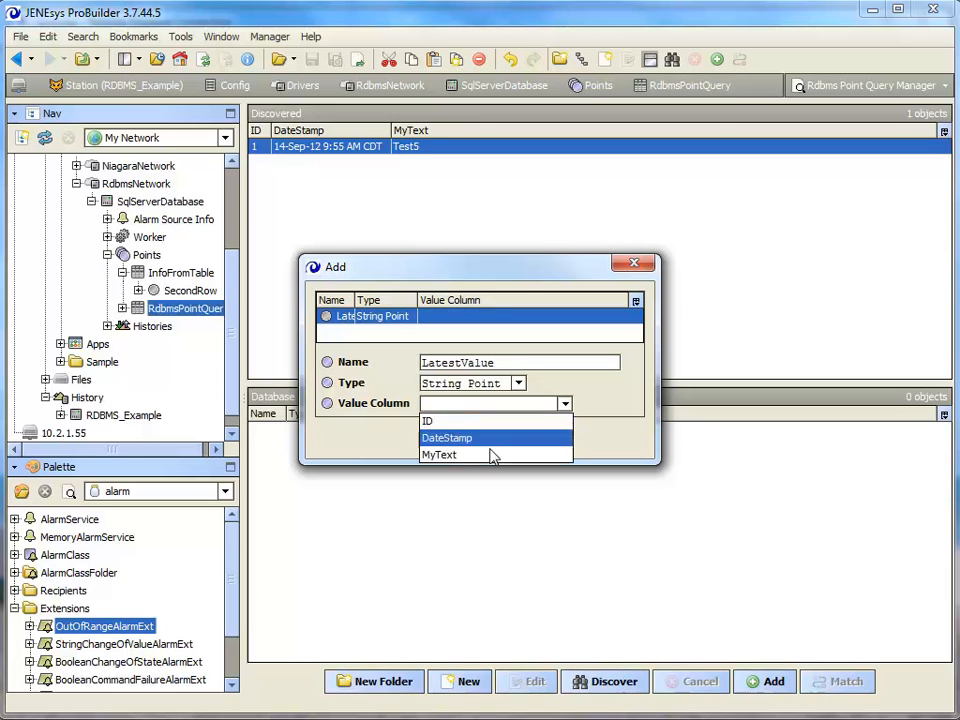
pyautogui.click(491, 454)
pyautogui.click(448, 437)
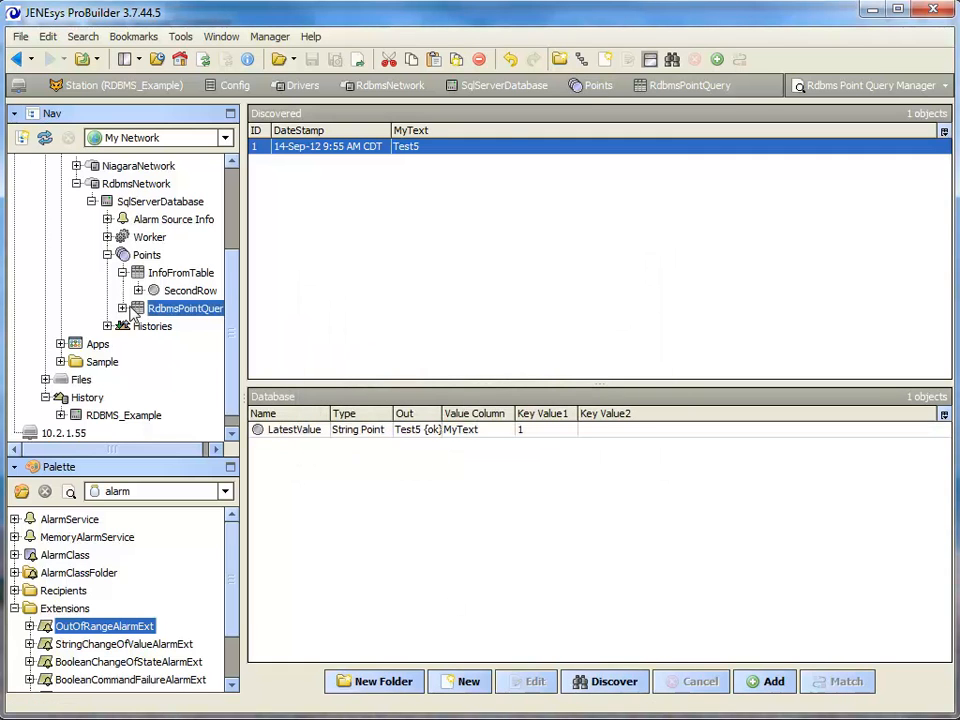
# Step: Expand RdbmsPointQuery in the tree to select LatestValue, and widen the Out column of the database points table
pyautogui.click(122, 308)
pyautogui.click(186, 327)
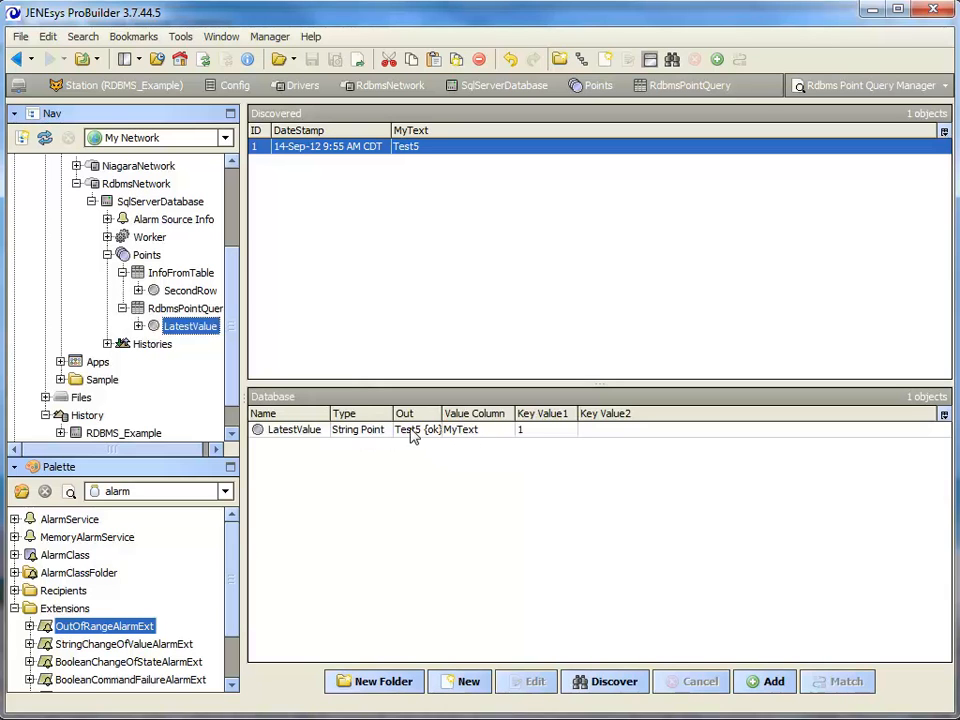
pyautogui.moveTo(442, 413); pyautogui.dragTo(547, 411)
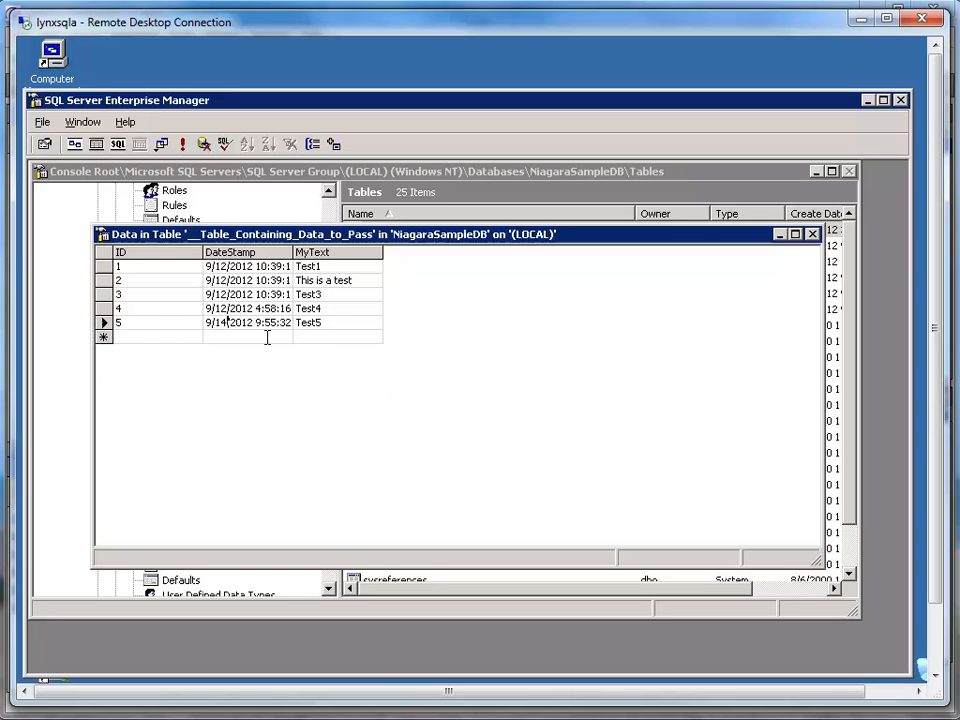
# Step: In SQL Server Enterprise Manager, add table rows with MyText "Number 6", "Number 7" and "Great 8", and rerun the query
pyautogui.click(350, 335)
pyautogui.write('Number 6')
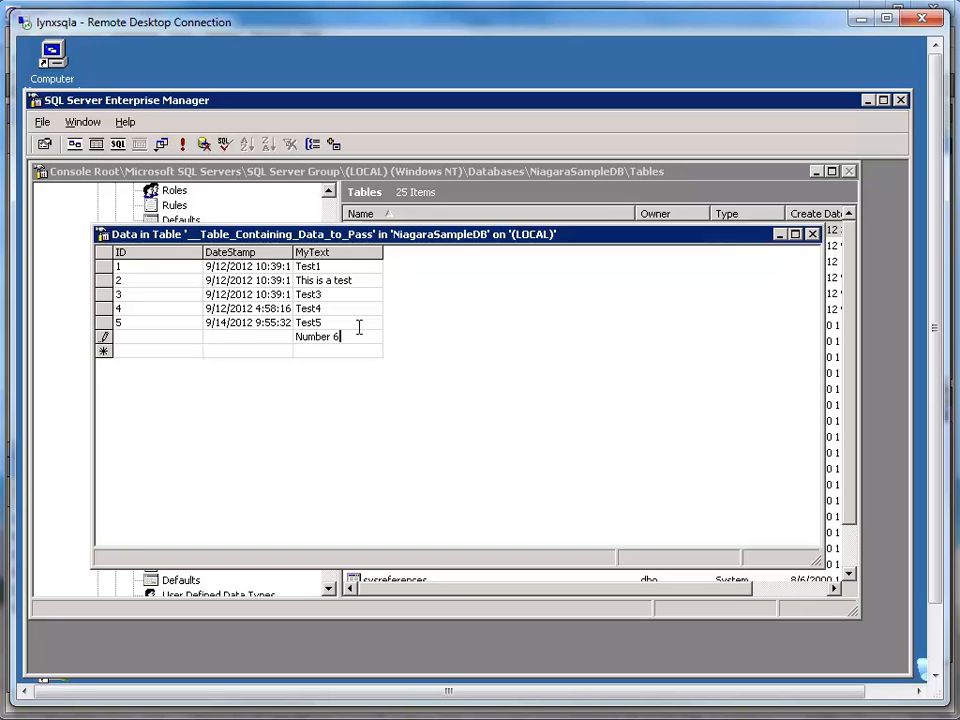
pyautogui.press('Return')
pyautogui.write('Number 7')
pyautogui.press('Return')
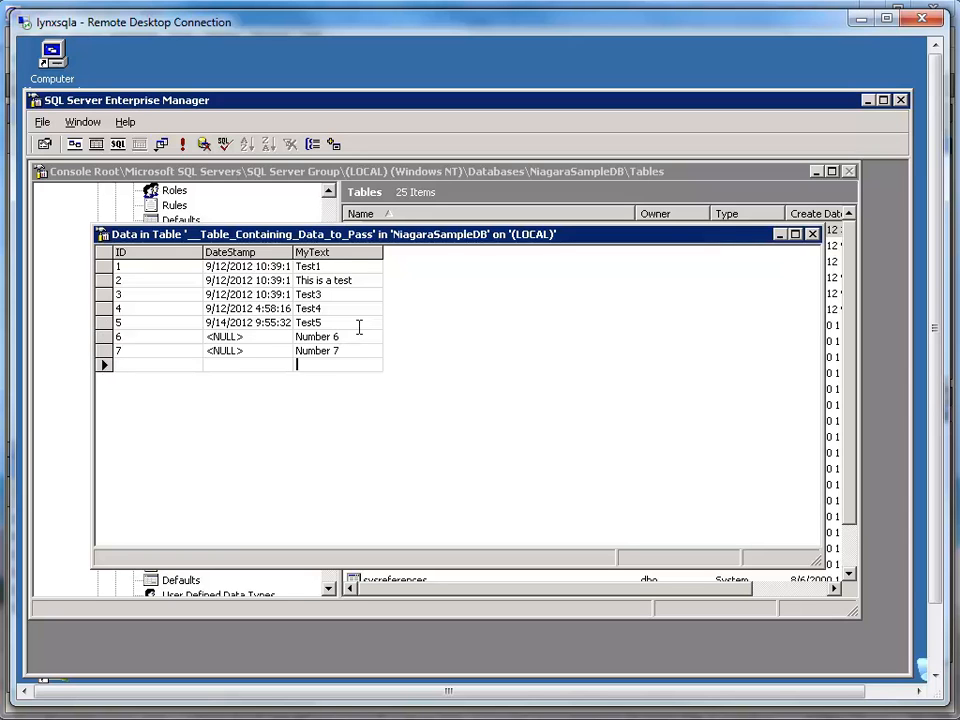
pyautogui.write('Great ')
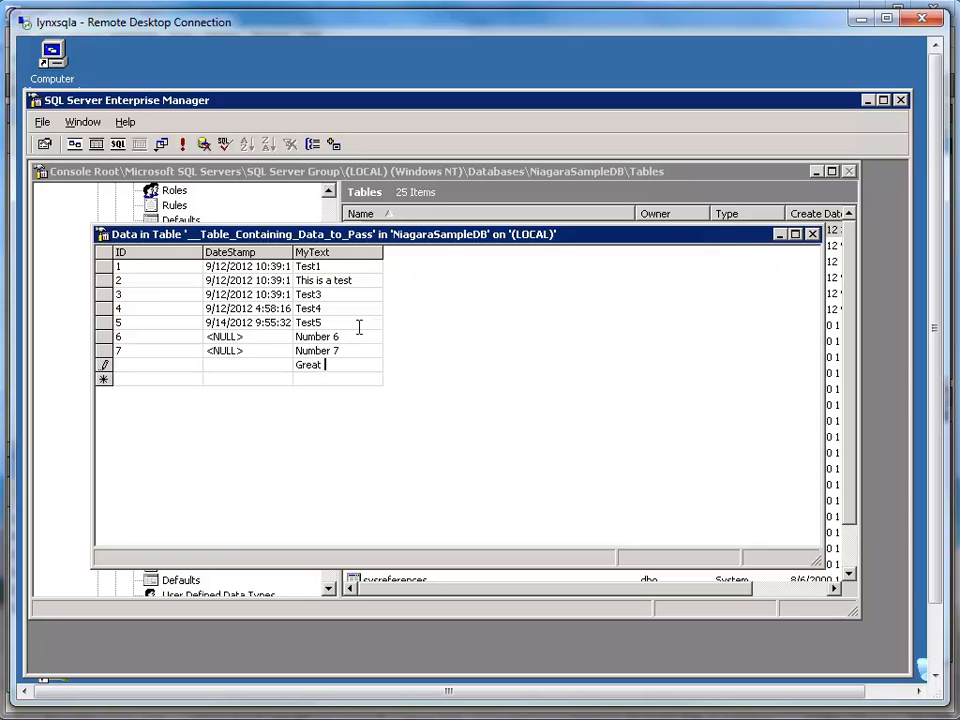
pyautogui.write('8')
pyautogui.click(182, 144)
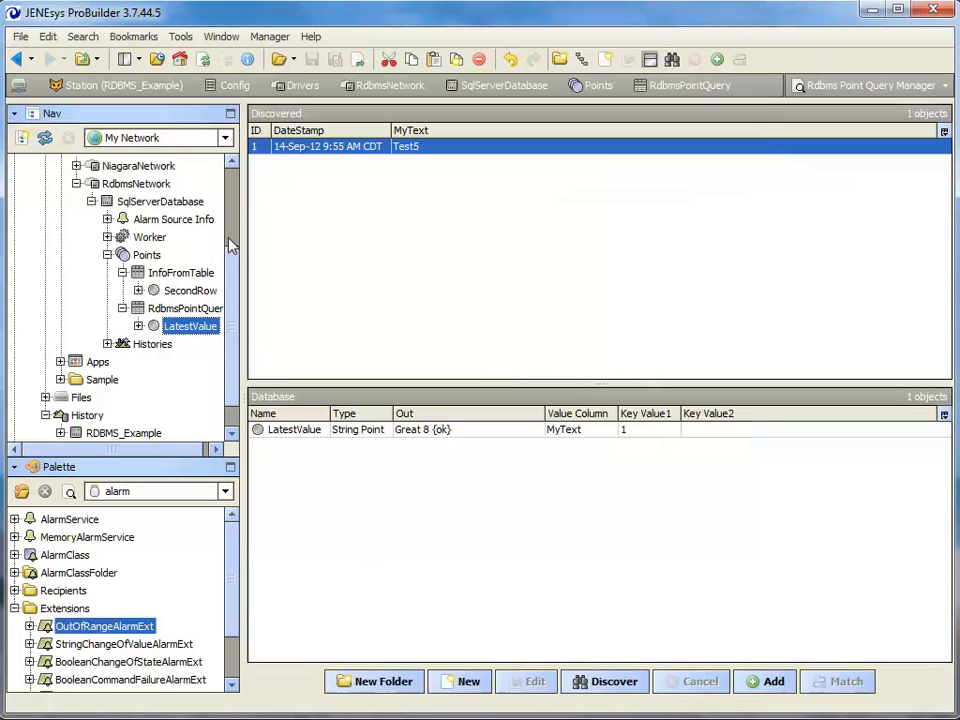
# Step: Switch back to ProBuilder, collapse Points under SqlServerDatabase and review the list of available palettes
pyautogui.click(107, 255)
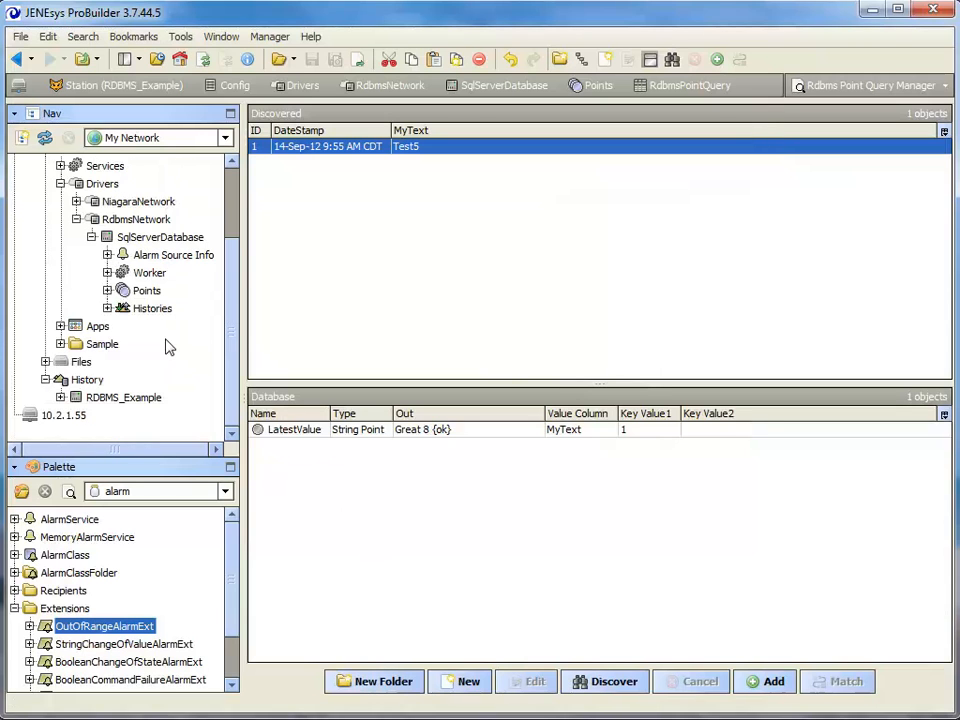
pyautogui.click(228, 480)
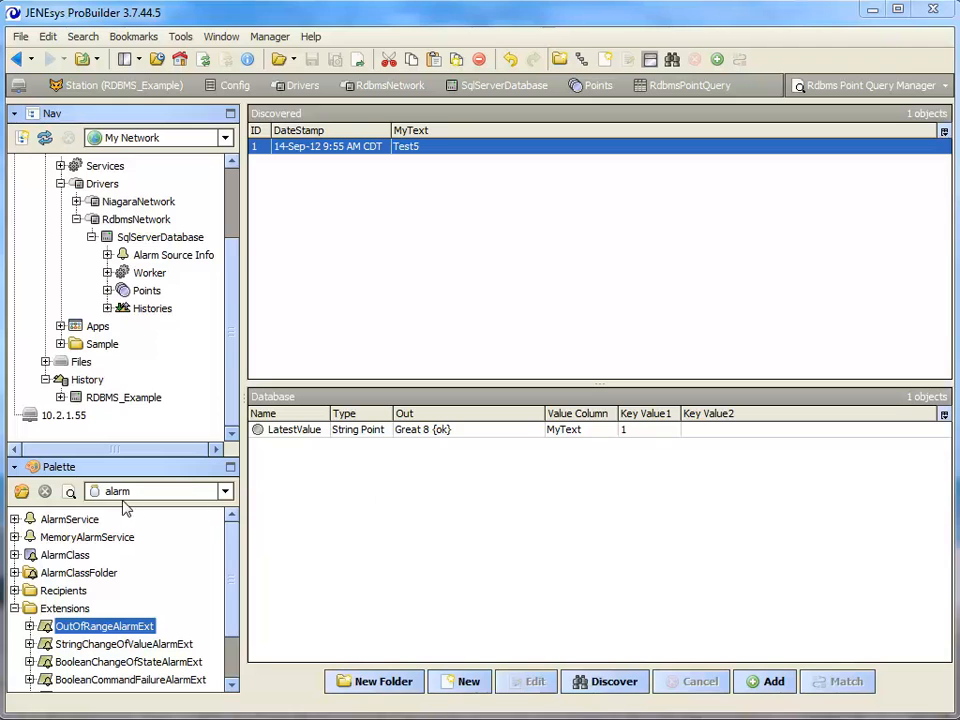
pyautogui.click(227, 492)
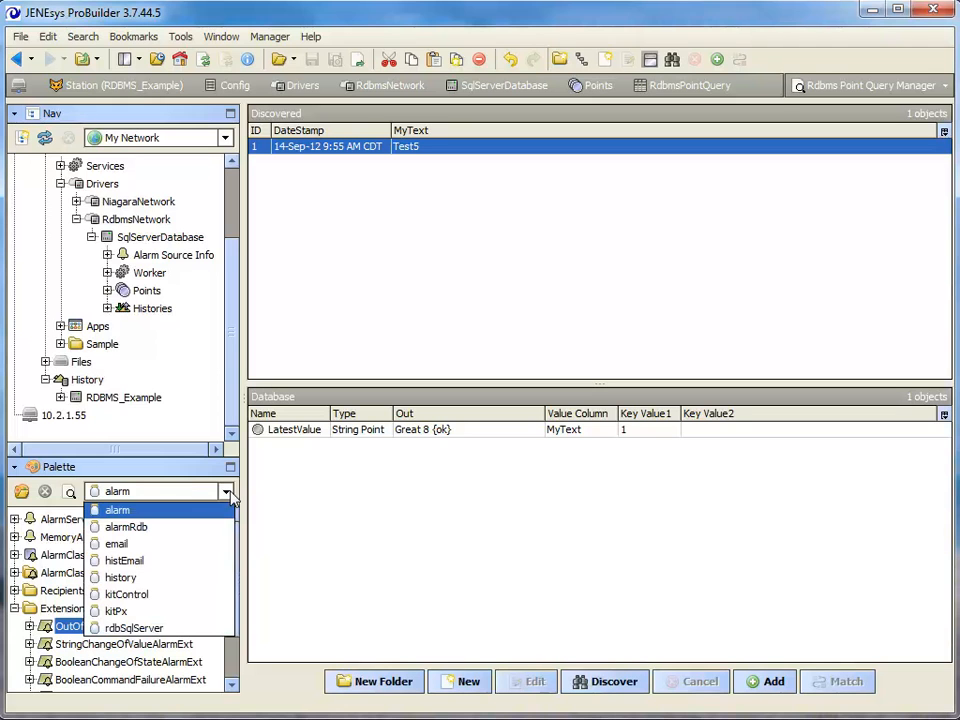
pyautogui.click(166, 244)
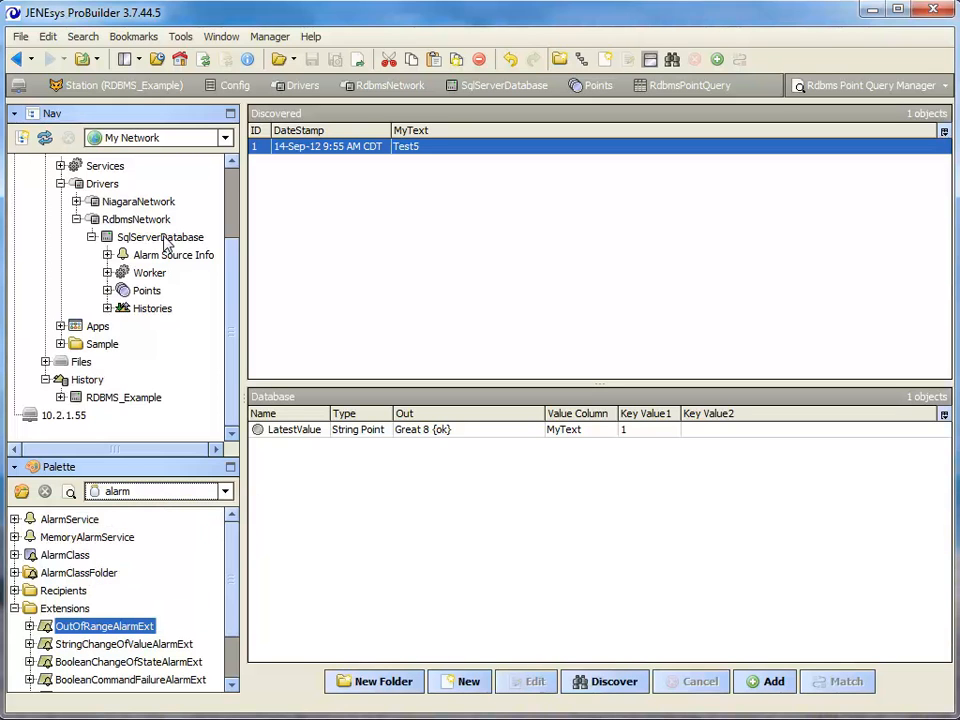